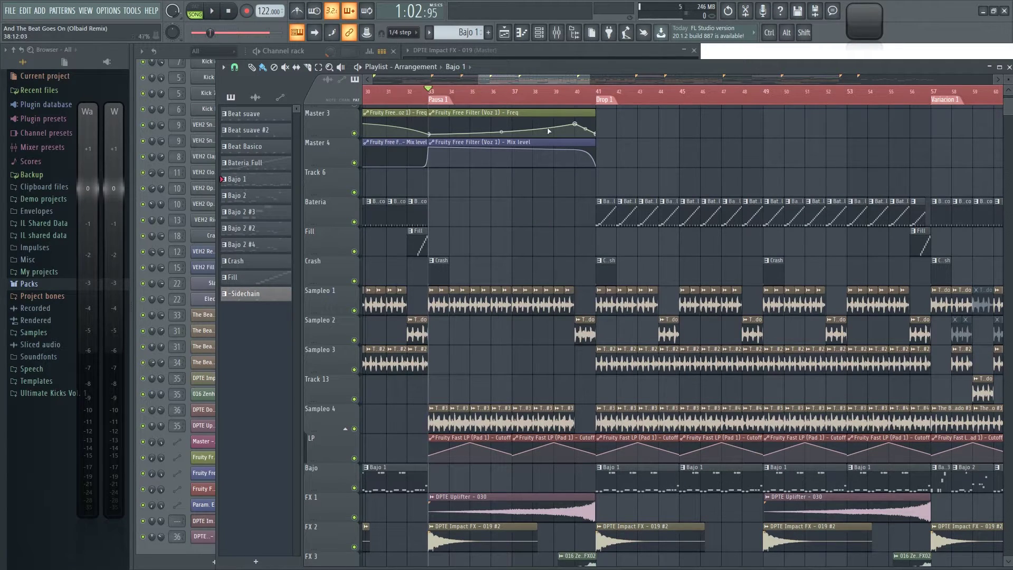
# Step: Play the arrangement from the Pausa 1 marker into Drop 1 while examining the playlist tracks
pyautogui.press('space')
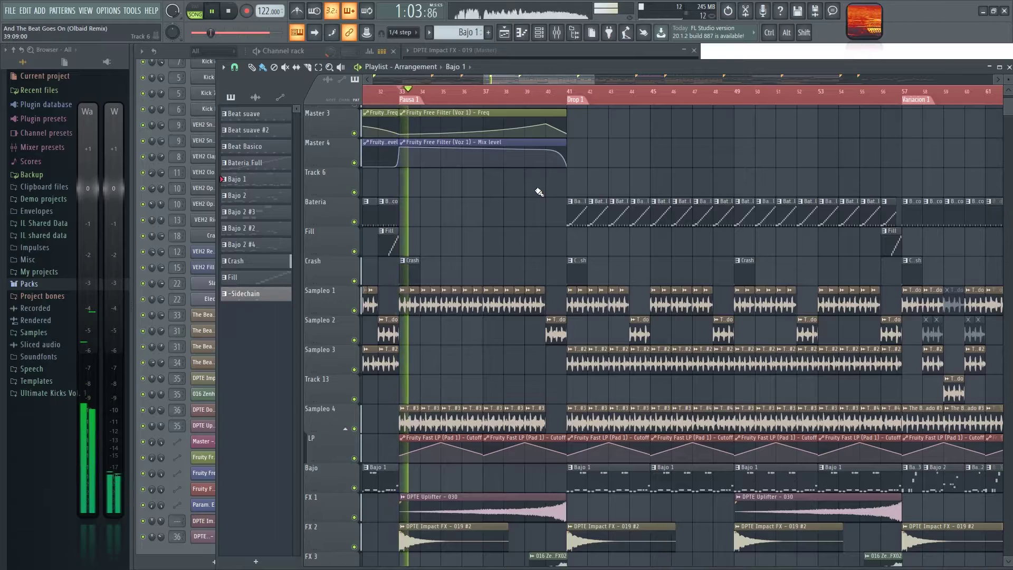
pyautogui.scroll(-1, 538, 192)
pyautogui.scroll(2, 538, 192)
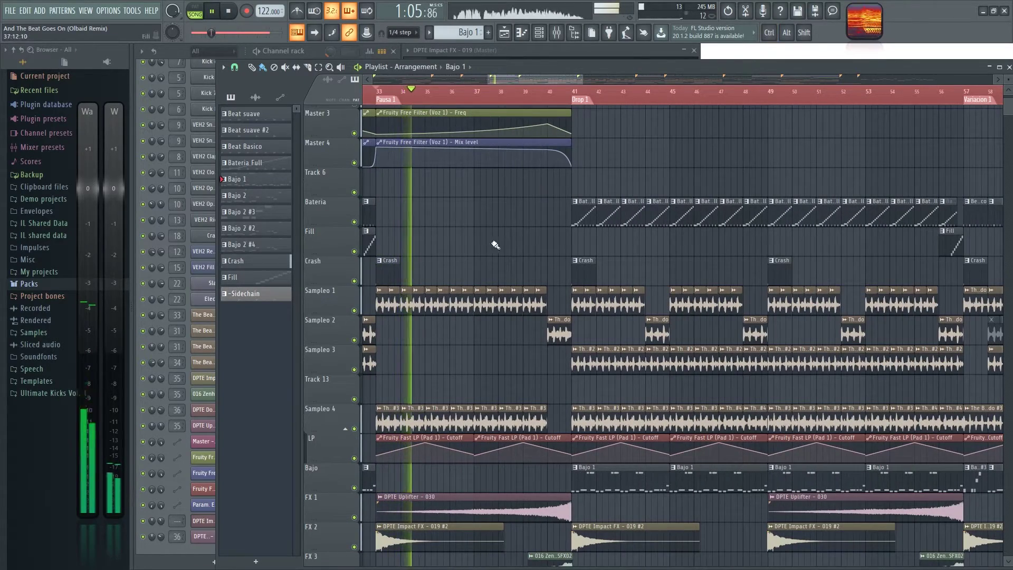
pyautogui.scroll(-5, 508, 233)
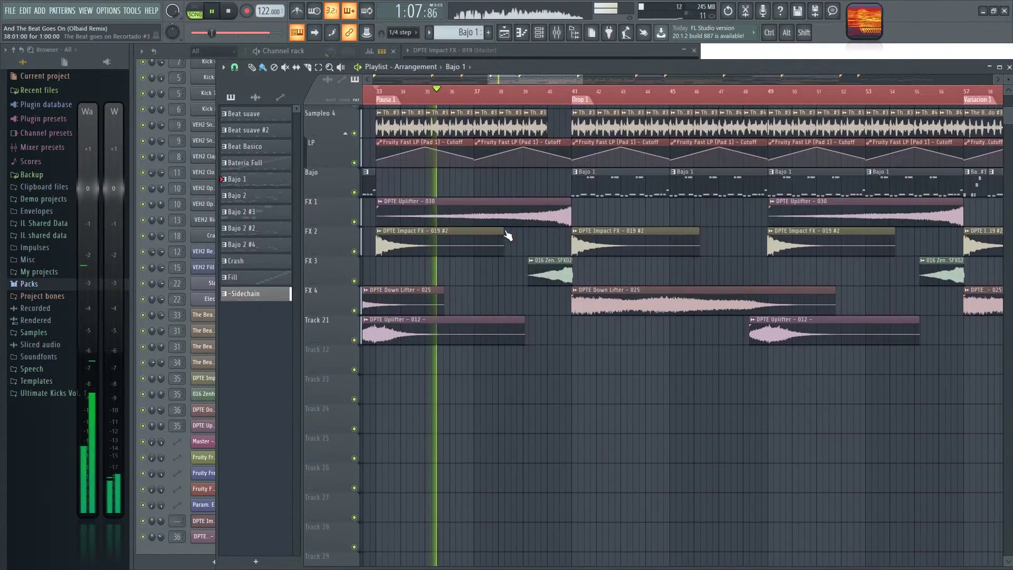
pyautogui.scroll(7, 504, 229)
pyautogui.scroll(1, 501, 264)
pyautogui.scroll(-2, 524, 280)
pyautogui.scroll(3, 525, 278)
pyautogui.scroll(-3, 543, 275)
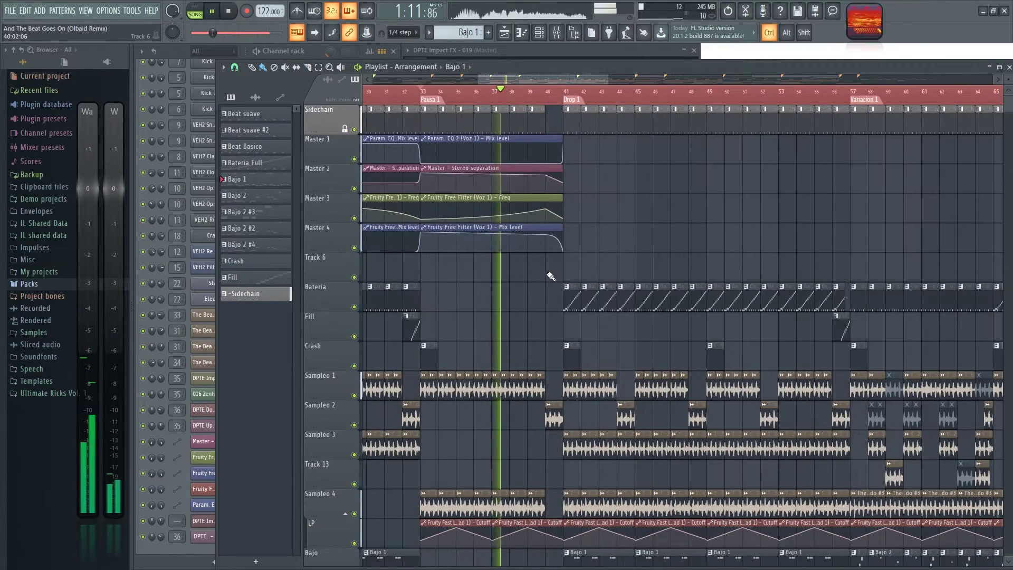
pyautogui.scroll(-5, 555, 275)
pyautogui.scroll(5, 570, 211)
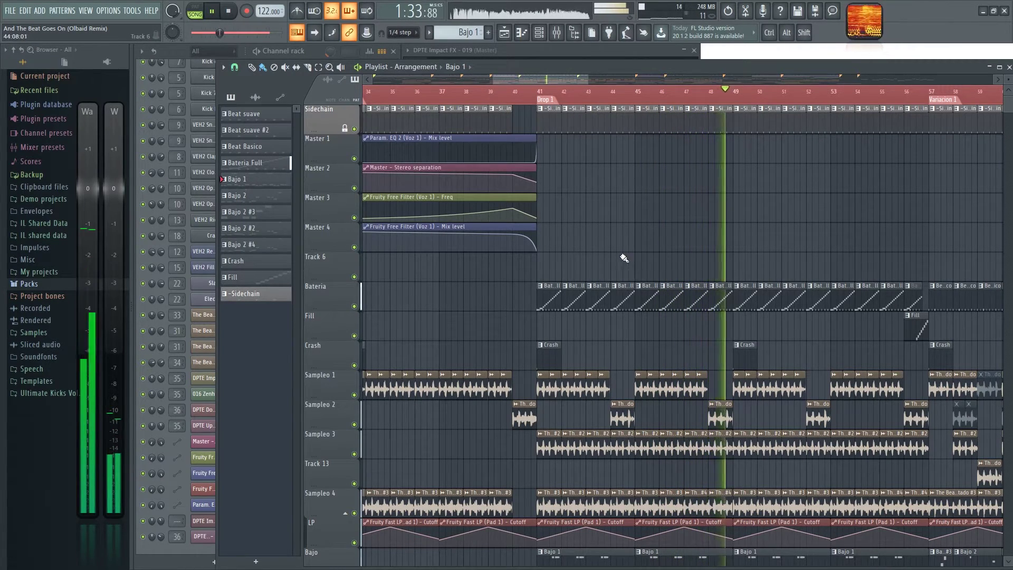
pyautogui.press('space')
# Step: Examine the overall layout of the arrangement, from the intro through the Drop and Variacion sections to Salida
pyautogui.keyDown('ctrl'); pyautogui.scroll(-5, 654, 226); pyautogui.keyUp('ctrl')
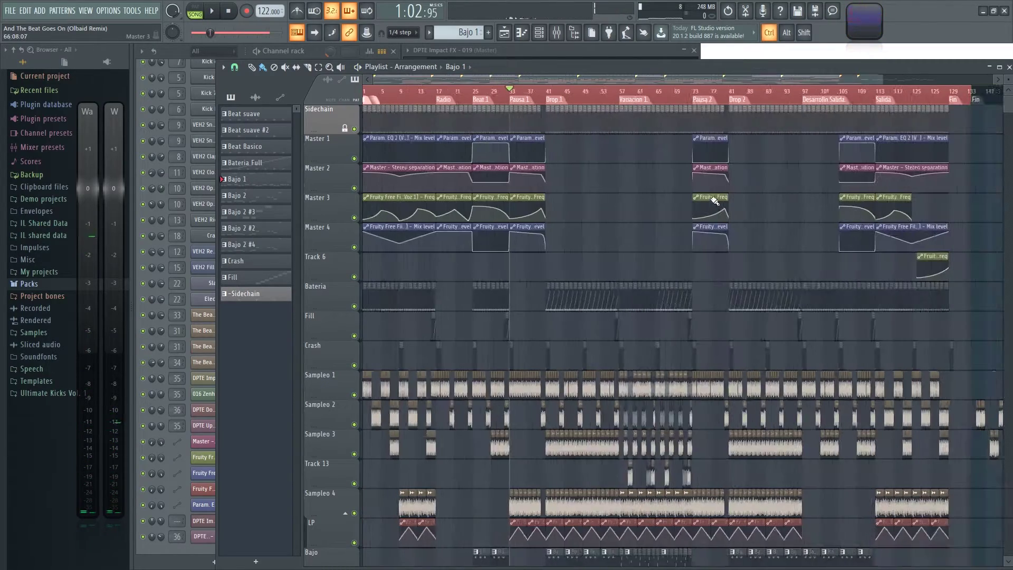
pyautogui.keyDown('ctrl'); pyautogui.scroll(5, 622, 202); pyautogui.keyUp('ctrl')
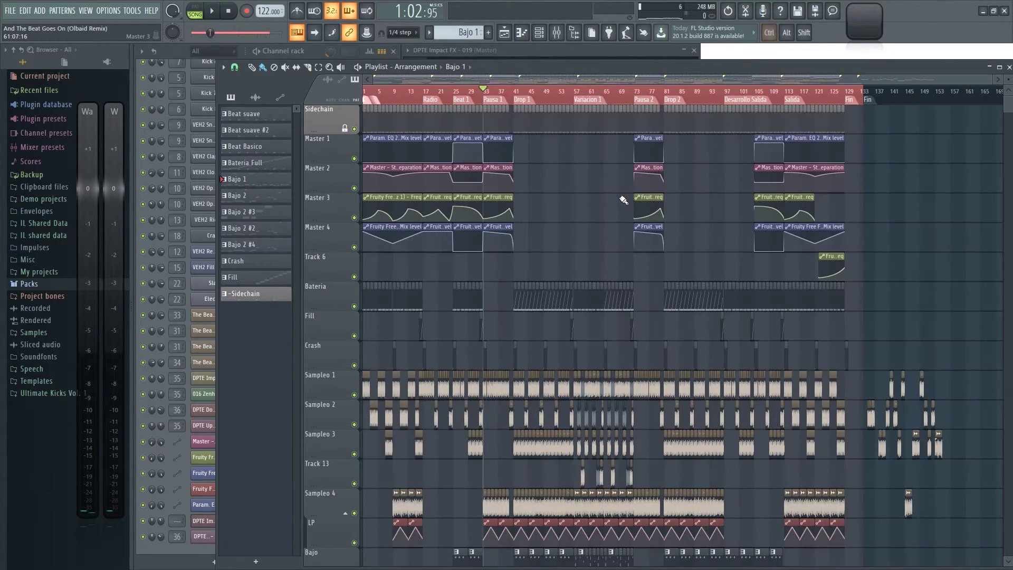
pyautogui.moveTo(555, 81); pyautogui.dragTo(385, 109)
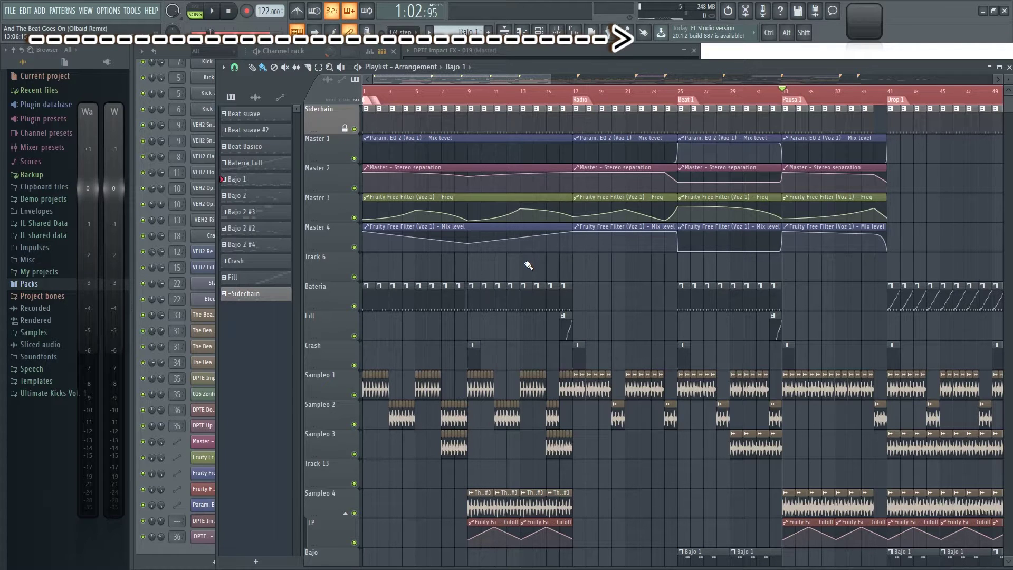
pyautogui.keyDown('ctrl'); pyautogui.scroll(-2, 528, 265); pyautogui.keyUp('ctrl')
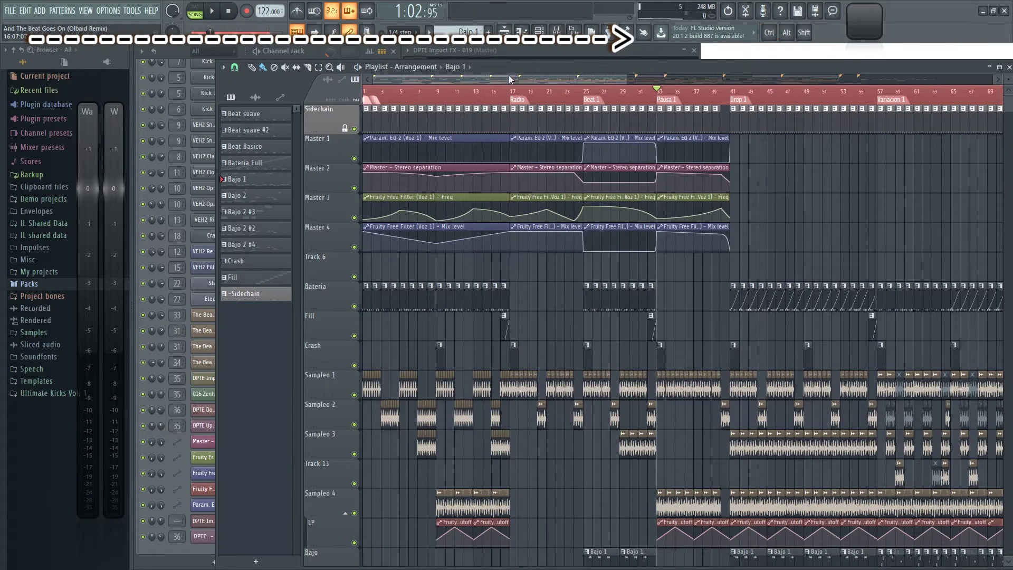
pyautogui.moveTo(508, 75); pyautogui.dragTo(514, 75)
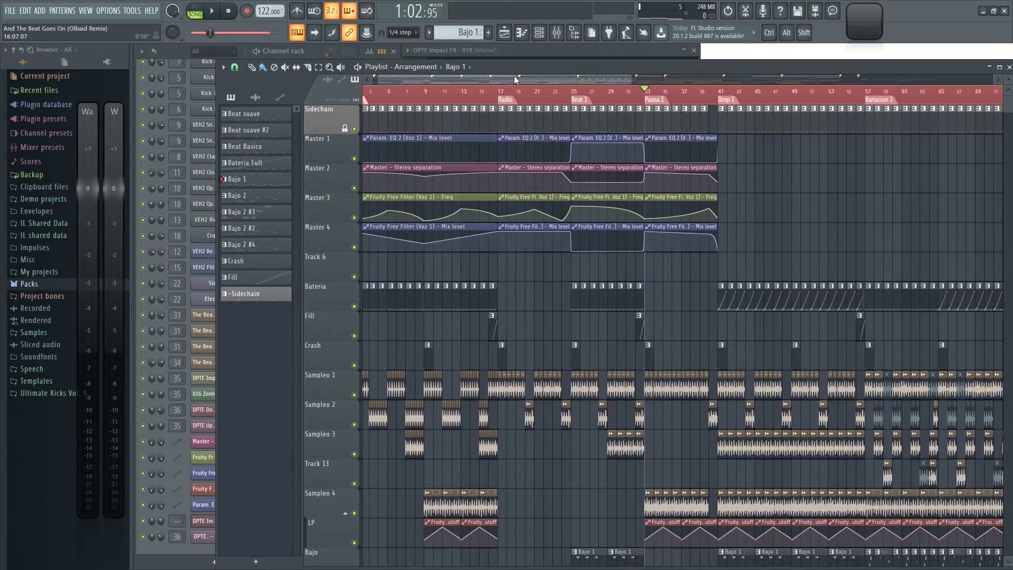
pyautogui.keyDown('ctrl'); pyautogui.scroll(-3, 679, 183); pyautogui.keyUp('ctrl')
pyautogui.scroll(-5, 679, 159)
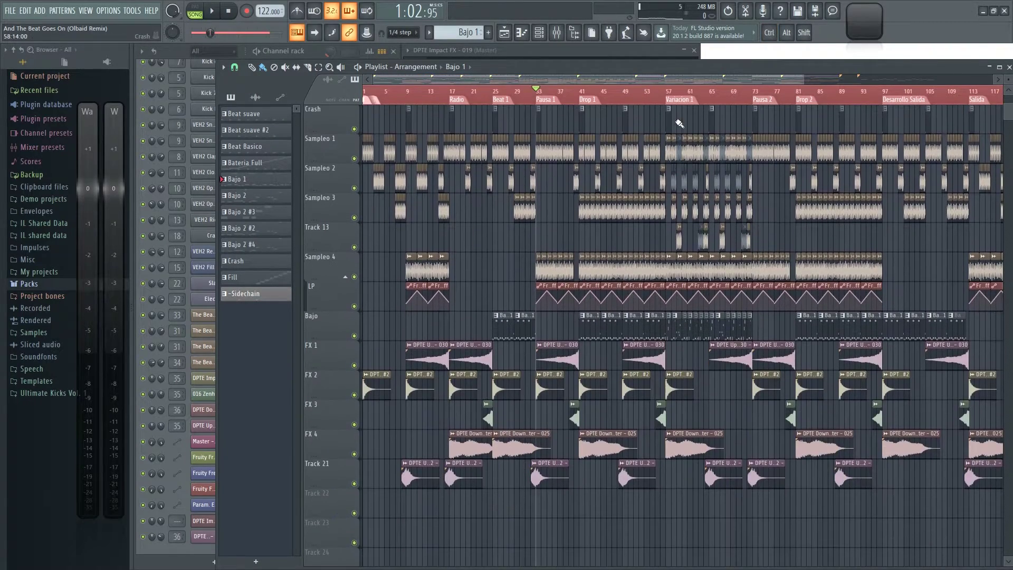
pyautogui.keyDown('ctrl'); pyautogui.scroll(4, 607, 240); pyautogui.keyUp('ctrl')
# Step: Examine the cut sample clips placed after the last Fin marker on the Sampleo tracks
pyautogui.moveTo(558, 85); pyautogui.dragTo(826, 372)
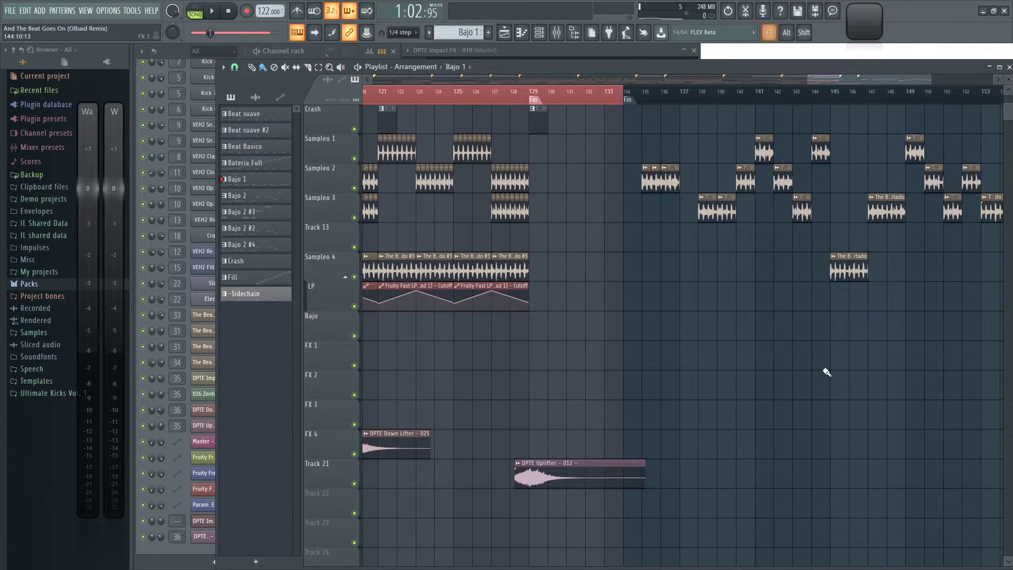
pyautogui.scroll(2, 780, 356)
pyautogui.keyDown('ctrl'); pyautogui.scroll(3, 690, 365); pyautogui.keyUp('ctrl')
pyautogui.scroll(1, 652, 352)
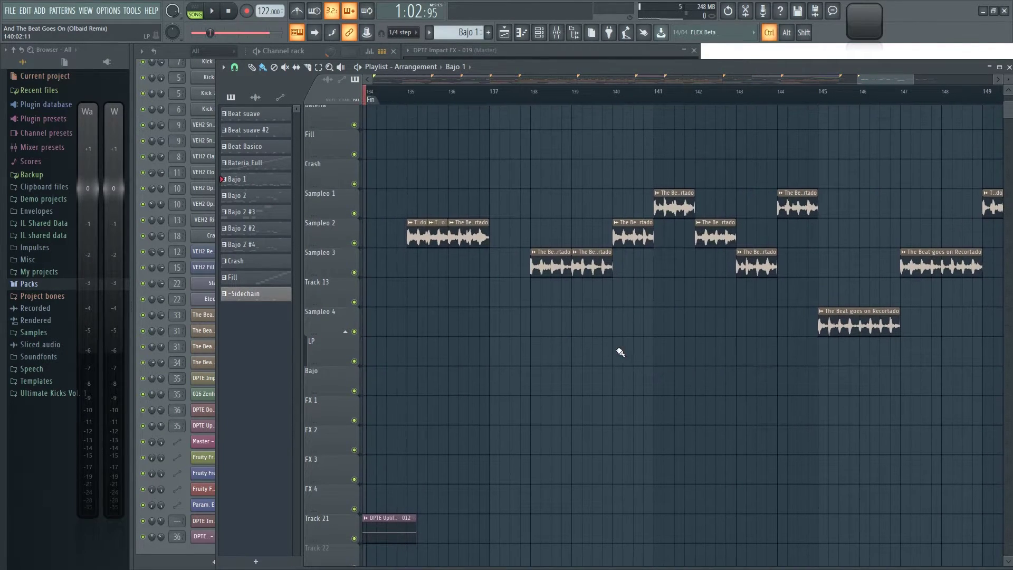
pyautogui.keyDown('ctrl'); pyautogui.scroll(-3, 658, 341); pyautogui.keyUp('ctrl')
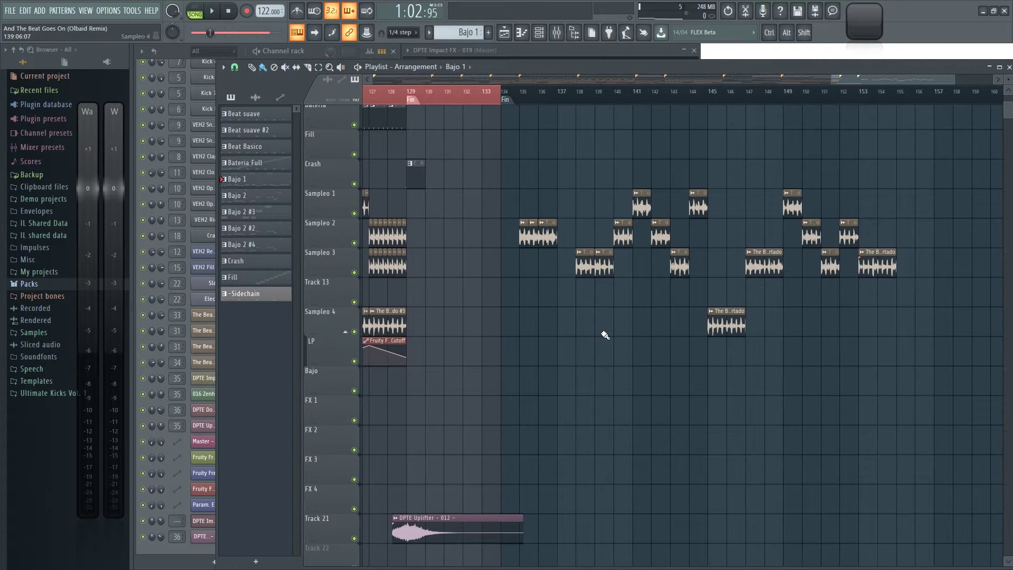
pyautogui.keyDown('ctrl'); pyautogui.scroll(3, 601, 327); pyautogui.keyUp('ctrl')
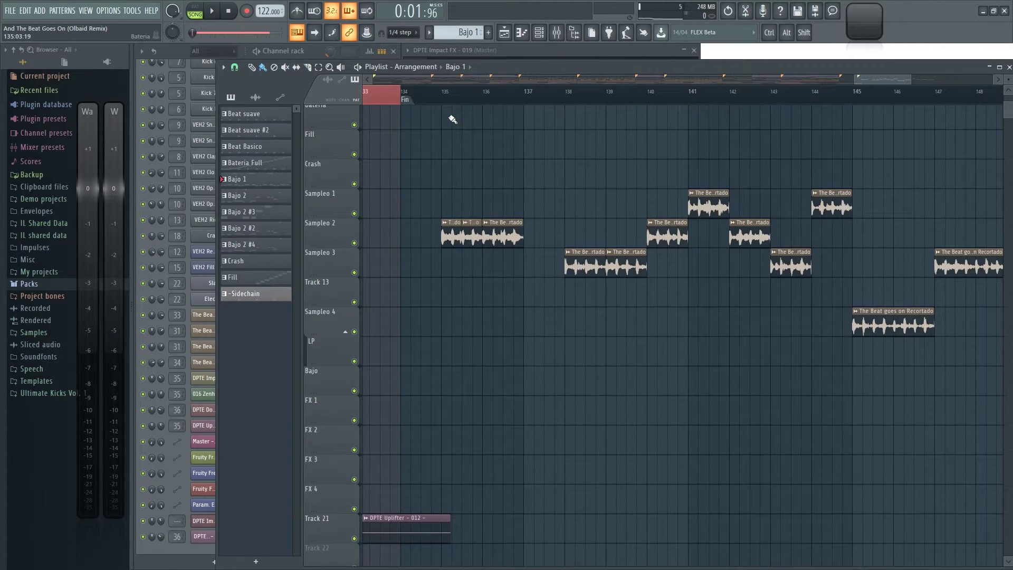
# Step: Clear the playlist's time selection and place the playhead at bar 135, where the cut sample clips begin
pyautogui.rightClick(408, 95)
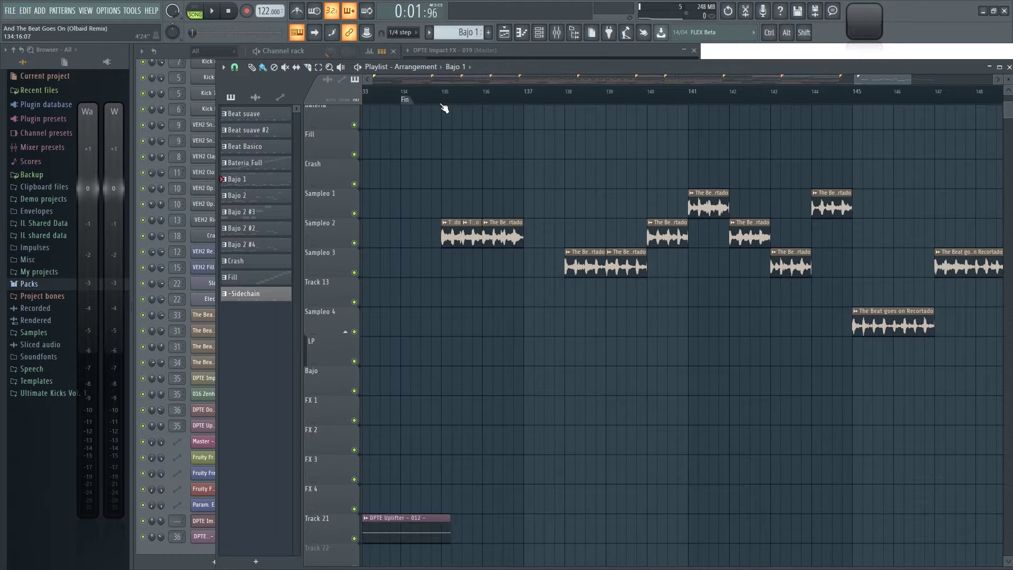
pyautogui.moveTo(700, 186); pyautogui.dragTo(680, 195)
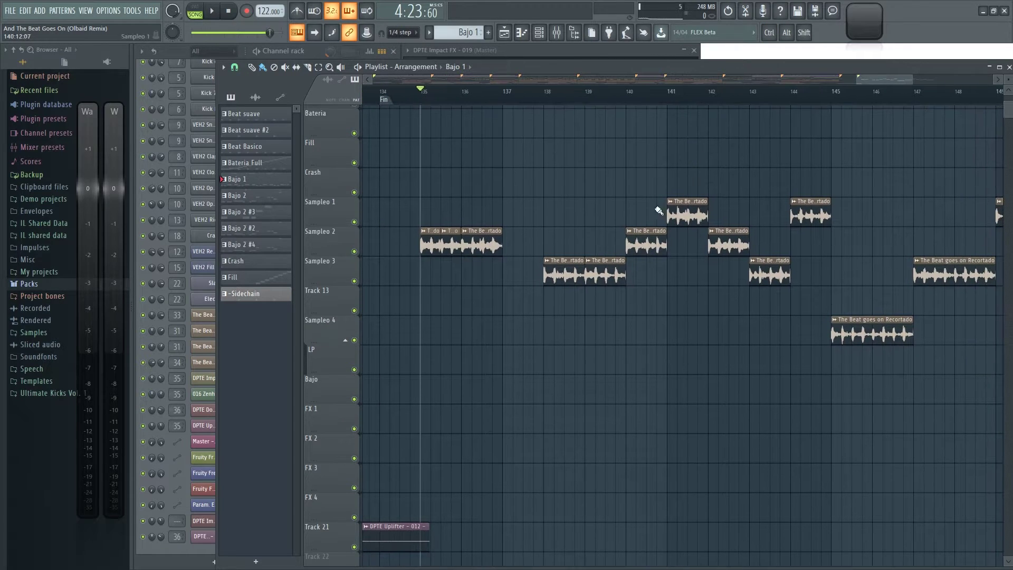
pyautogui.keyDown('ctrl'); pyautogui.scroll(-2, 596, 166); pyautogui.keyUp('ctrl')
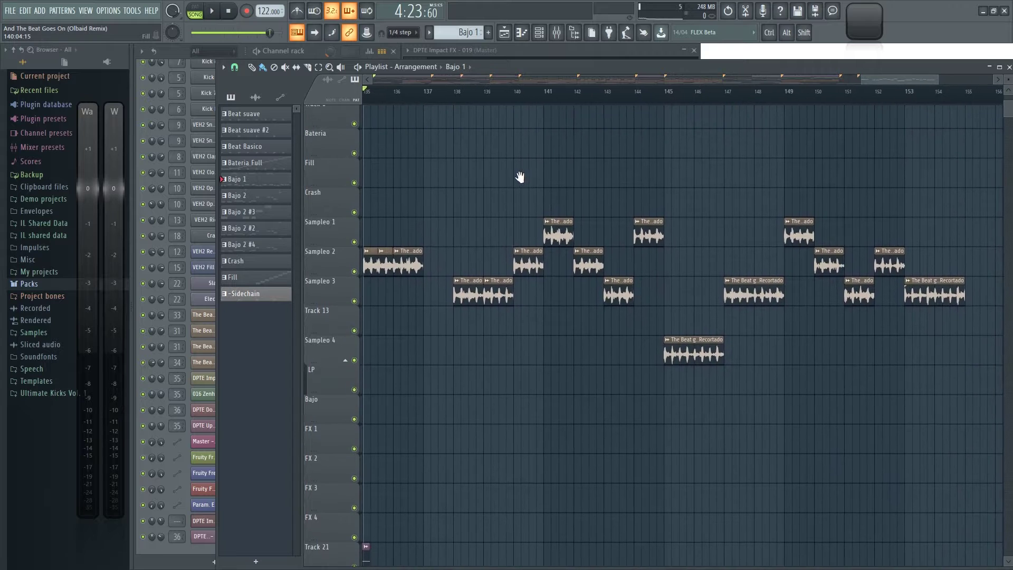
pyautogui.keyDown('ctrl'); pyautogui.scroll(2, 409, 181); pyautogui.keyUp('ctrl')
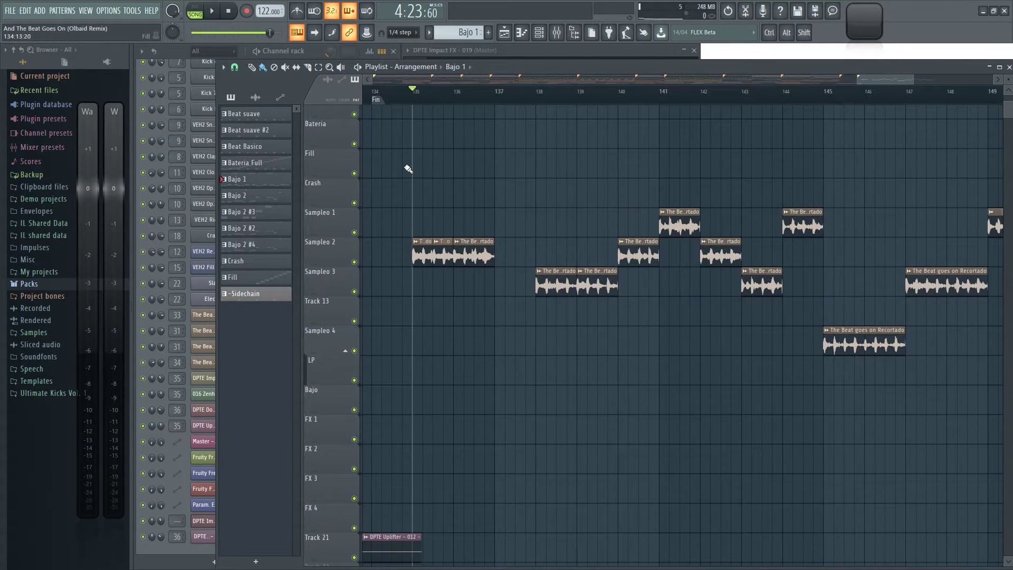
pyautogui.keyDown('ctrl'); pyautogui.scroll(2, 410, 174); pyautogui.keyUp('ctrl')
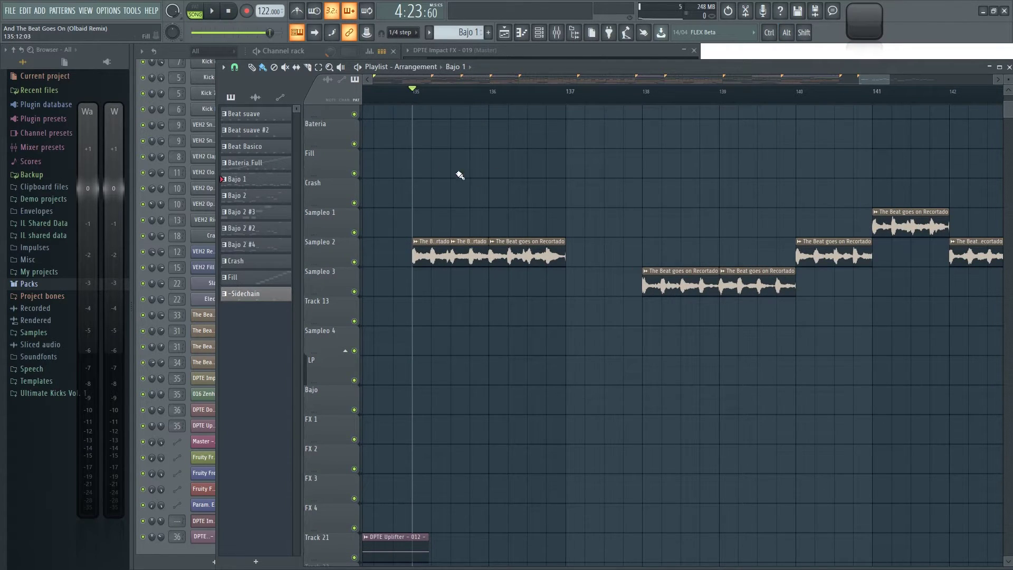
# Step: Play the cut sample clips from bar 135, following them across the Sampleo 2 and Sampleo 3 tracks
pyautogui.press('space')
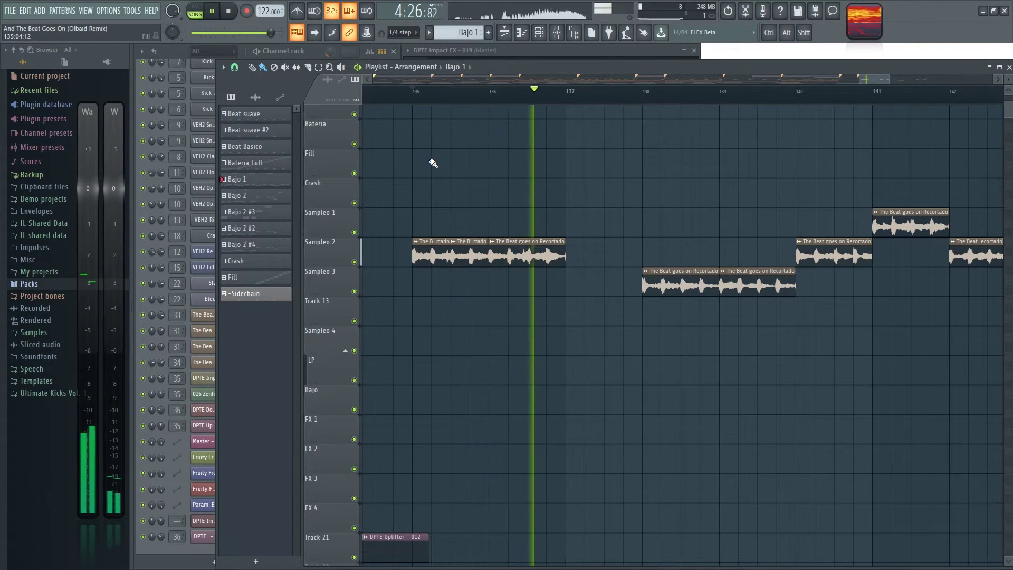
pyautogui.keyDown('ctrl'); pyautogui.scroll(-2, 537, 172); pyautogui.keyUp('ctrl')
pyautogui.keyDown('ctrl'); pyautogui.scroll(1, 565, 125); pyautogui.keyUp('ctrl')
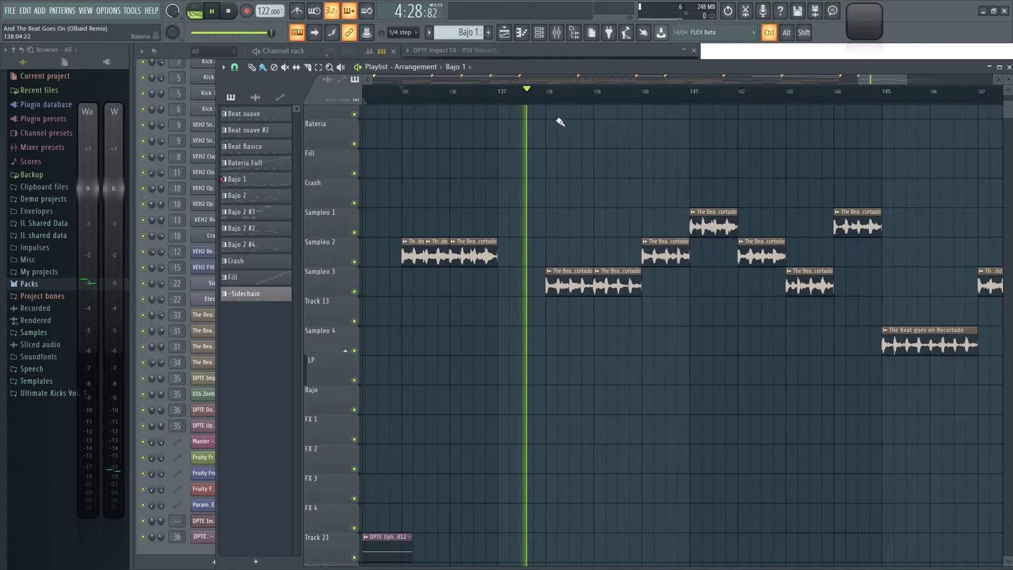
pyautogui.keyDown('ctrl'); pyautogui.scroll(-1, 582, 195); pyautogui.keyUp('ctrl')
pyautogui.keyDown('ctrl'); pyautogui.scroll(1, 626, 165); pyautogui.keyUp('ctrl')
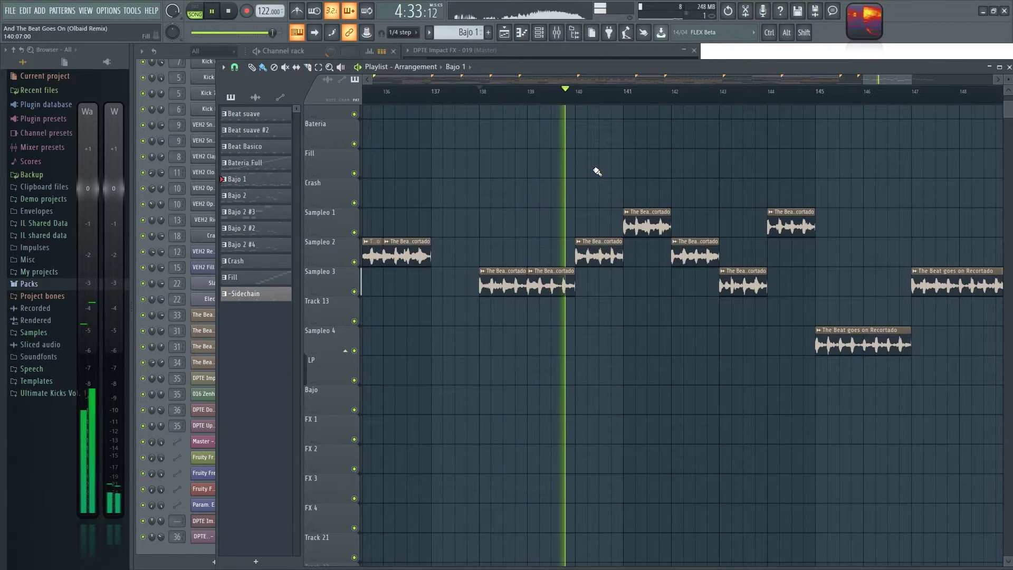
pyautogui.keyDown('ctrl'); pyautogui.scroll(-3, 576, 147); pyautogui.keyUp('ctrl')
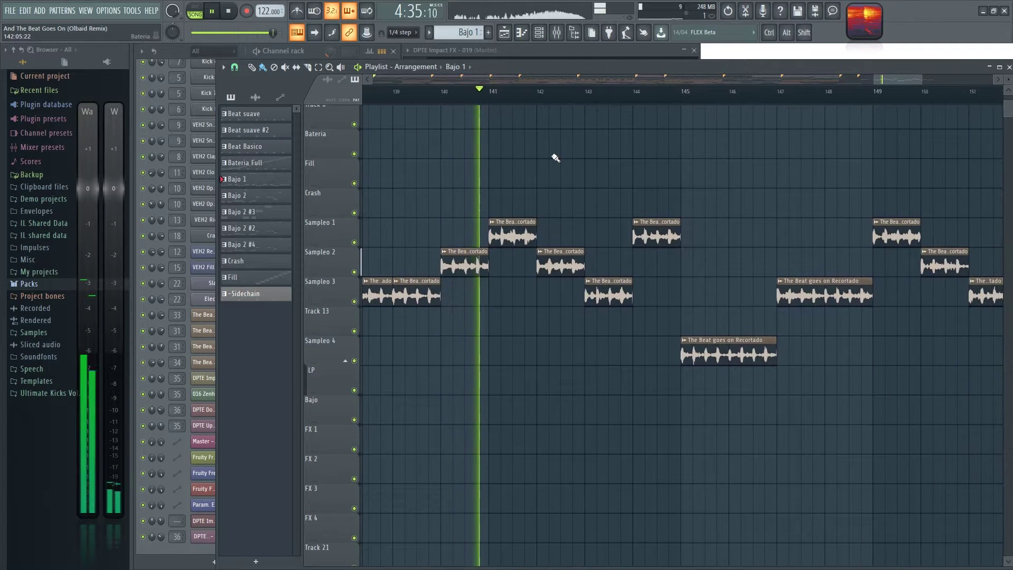
# Step: Inspect the effect slots of the Voz 1 mixer track and return to the playlist
pyautogui.press('F9')
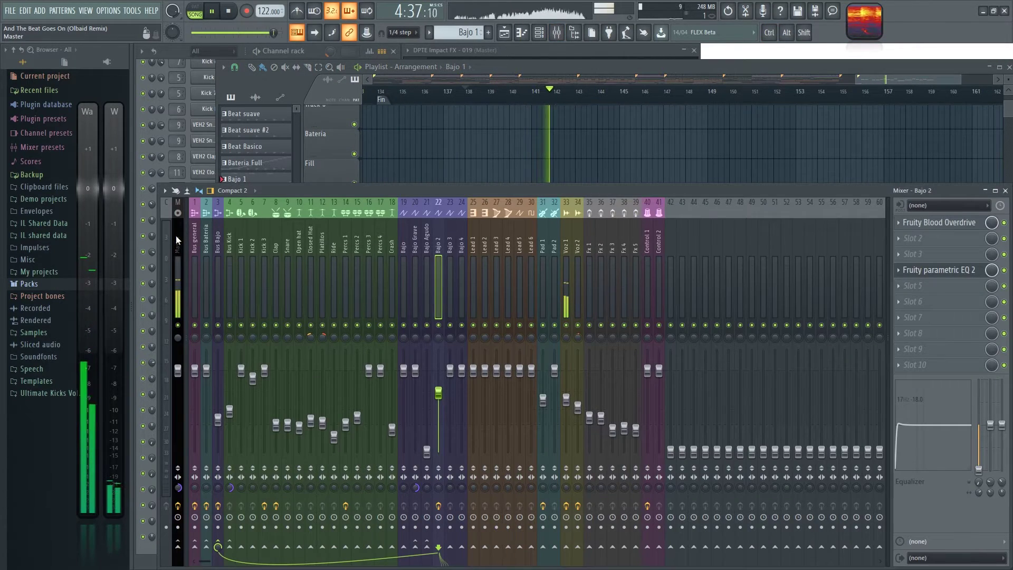
pyautogui.click(570, 231)
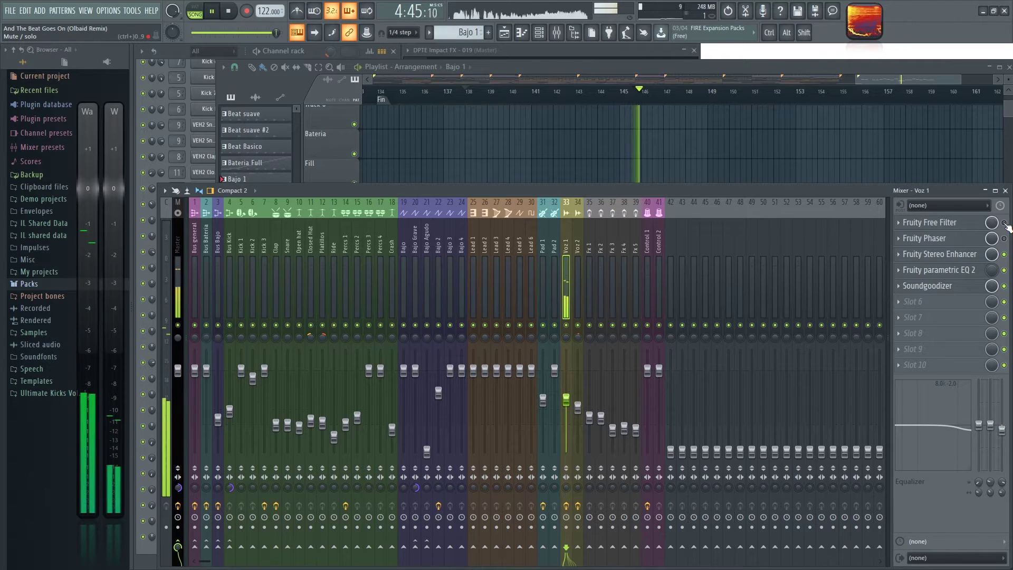
pyautogui.click(850, 153)
# Step: Listen to the remaining cut sample clips between bars 147 and 155 and stop playback
pyautogui.scroll(4, 751, 187)
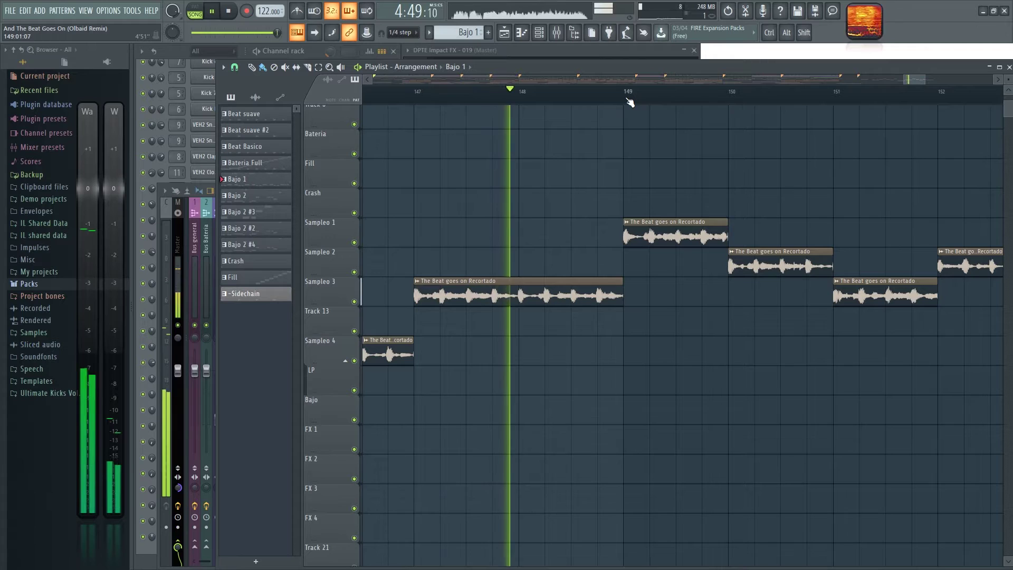
pyautogui.moveTo(784, 166); pyautogui.dragTo(578, 150)
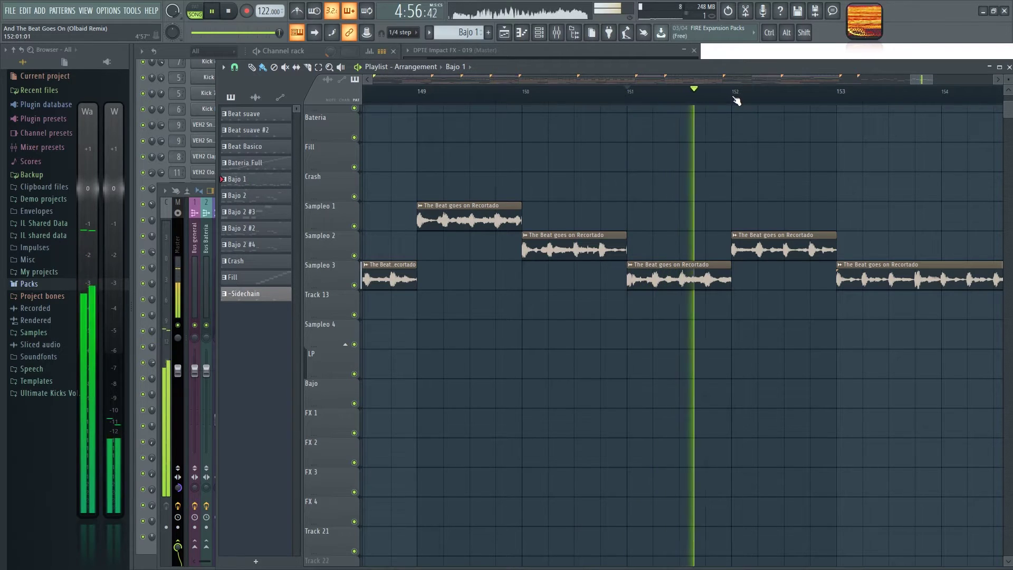
pyautogui.moveTo(871, 185); pyautogui.dragTo(558, 156)
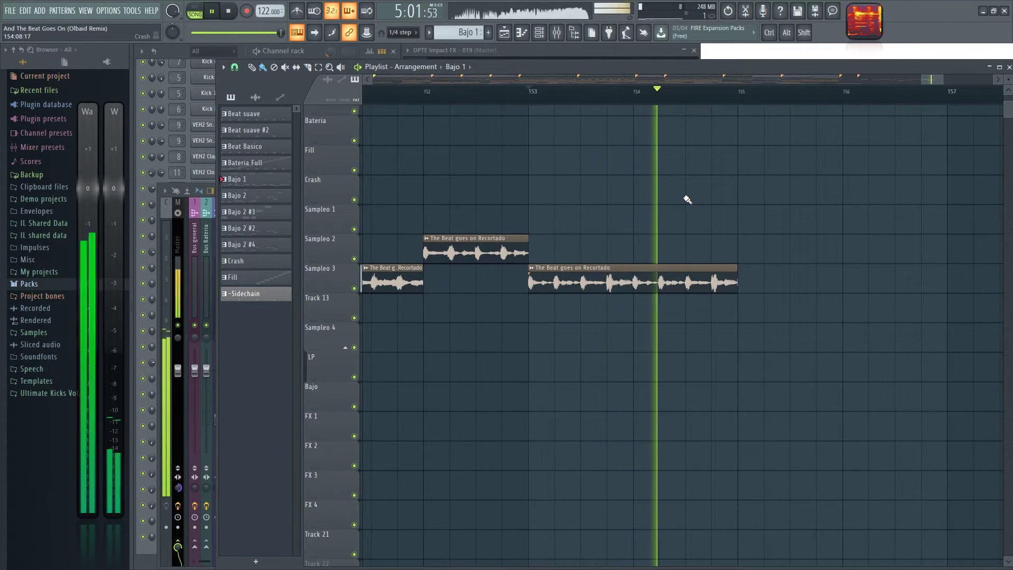
pyautogui.press('space')
pyautogui.keyDown('ctrl'); pyautogui.scroll(-5, 902, 169); pyautogui.keyUp('ctrl')
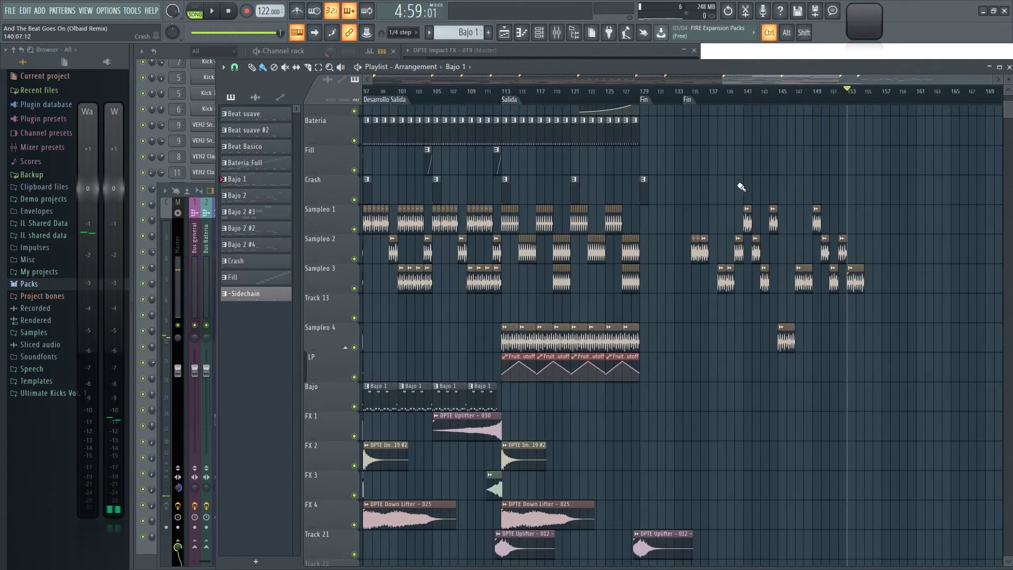
# Step: Recheck the Voz 1 effect chain in the mixer and close the mixer
pyautogui.press('F9')
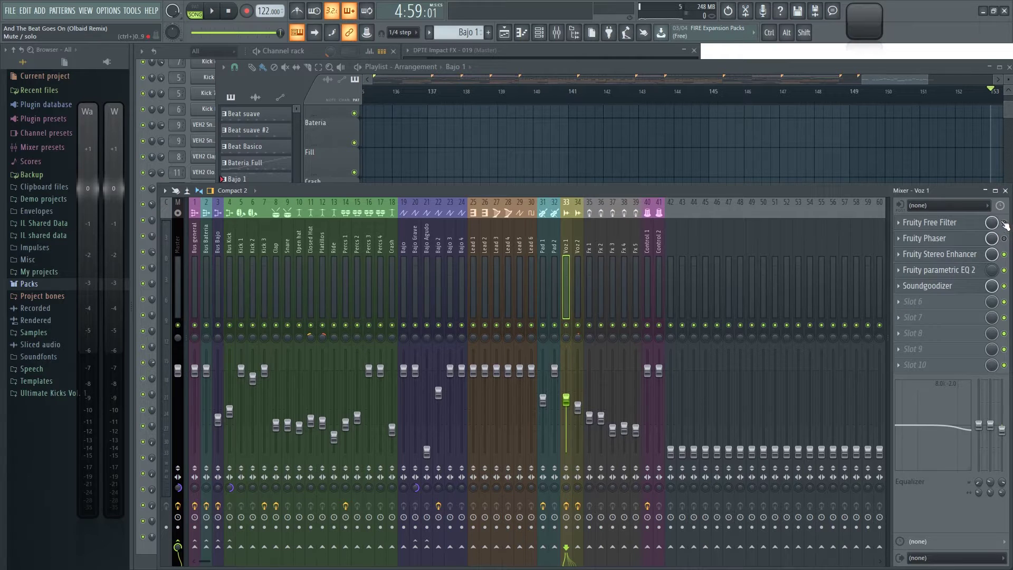
pyautogui.rightClick(1005, 238)
pyautogui.press('Escape')
pyautogui.press('F9')
# Step: Place the playhead at bar 1, the beginning of the arrangement
pyautogui.keyDown('ctrl'); pyautogui.scroll(-6, 749, 165); pyautogui.keyUp('ctrl')
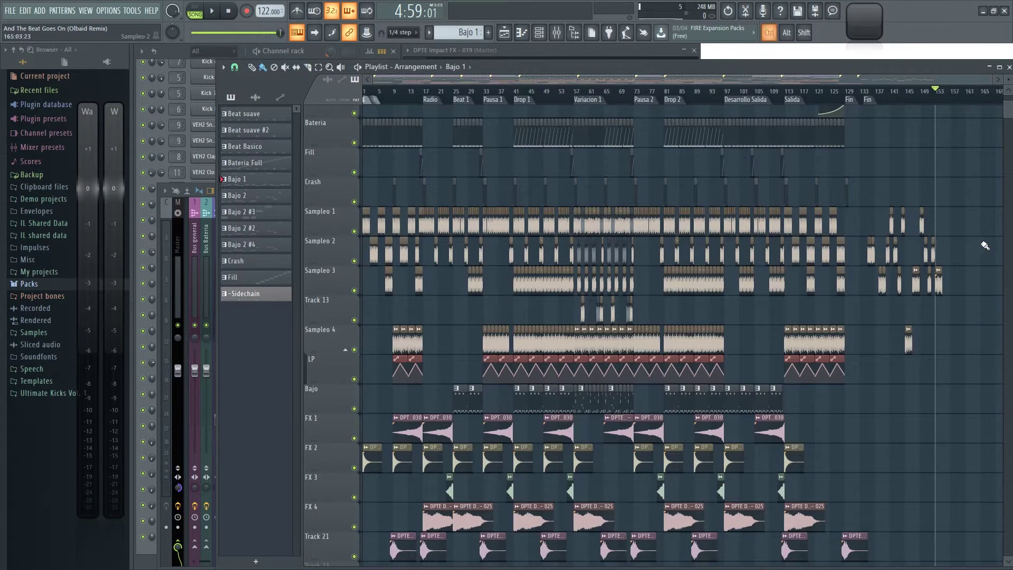
pyautogui.keyDown('ctrl'); pyautogui.scroll(5, 898, 298); pyautogui.keyUp('ctrl')
pyautogui.keyDown('ctrl'); pyautogui.scroll(3, 735, 289); pyautogui.keyUp('ctrl')
pyautogui.moveTo(838, 80); pyautogui.dragTo(370, 217)
pyautogui.keyDown('ctrl'); pyautogui.scroll(5, 408, 185); pyautogui.keyUp('ctrl')
pyautogui.keyDown('ctrl'); pyautogui.scroll(2, 444, 185); pyautogui.keyUp('ctrl')
pyautogui.keyDown('ctrl'); pyautogui.scroll(-6, 436, 185); pyautogui.keyUp('ctrl')
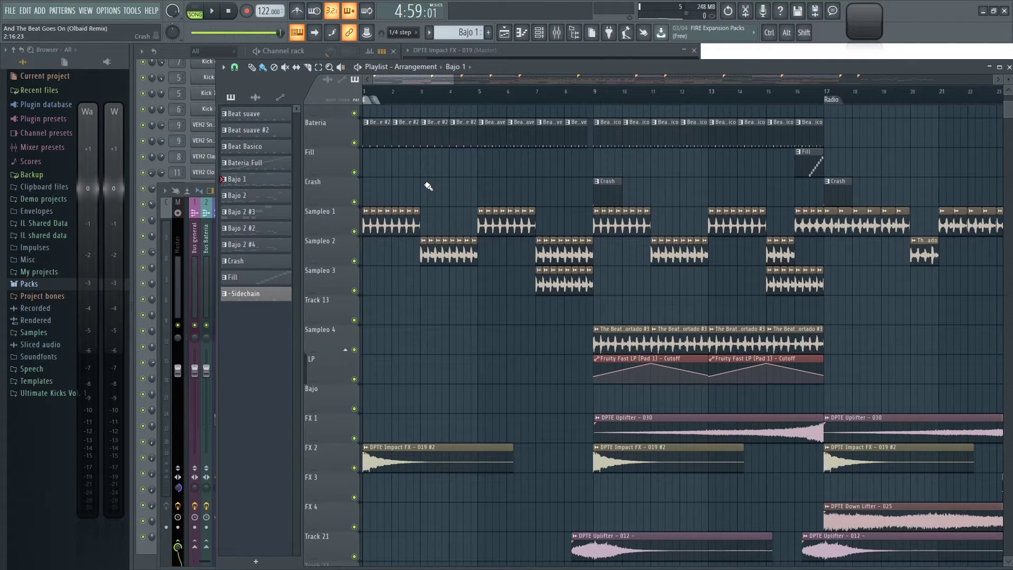
pyautogui.keyDown('ctrl'); pyautogui.scroll(5, 427, 184); pyautogui.keyUp('ctrl')
pyautogui.moveTo(394, 80); pyautogui.dragTo(367, 94)
pyautogui.click(367, 94)
pyautogui.keyDown('ctrl'); pyautogui.scroll(3, 368, 128); pyautogui.keyUp('ctrl')
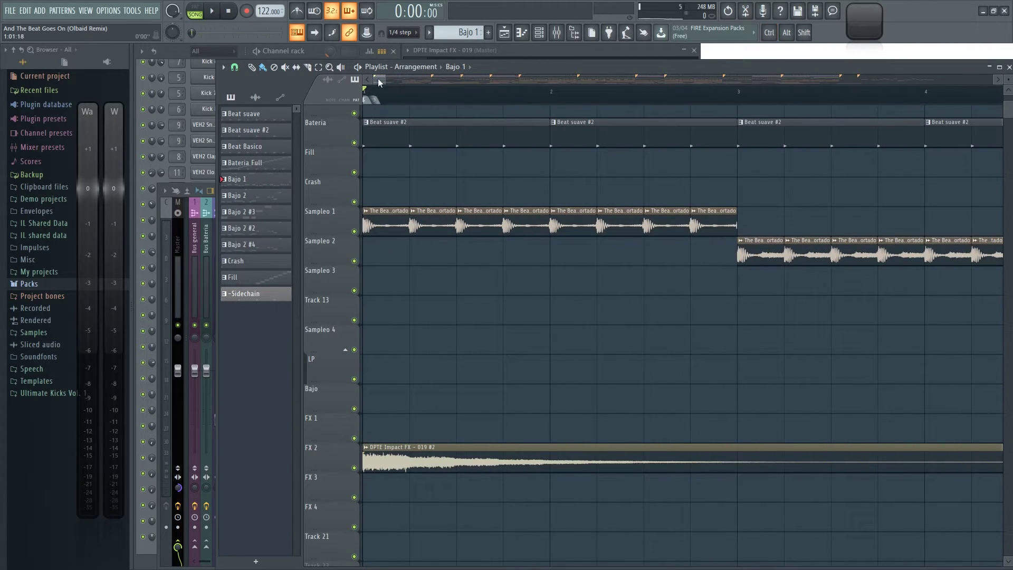
# Step: Examine the arrangement's opening sections from the intro through Radio and Beat 1 to Pausa 1
pyautogui.keyDown('ctrl'); pyautogui.scroll(-9, 598, 140); pyautogui.keyUp('ctrl')
pyautogui.keyDown('ctrl'); pyautogui.scroll(5, 716, 170); pyautogui.keyUp('ctrl')
pyautogui.moveTo(669, 164); pyautogui.dragTo(502, 189)
pyautogui.keyDown('ctrl'); pyautogui.scroll(-5, 580, 166); pyautogui.keyUp('ctrl')
pyautogui.keyDown('ctrl'); pyautogui.scroll(2, 553, 164); pyautogui.keyUp('ctrl')
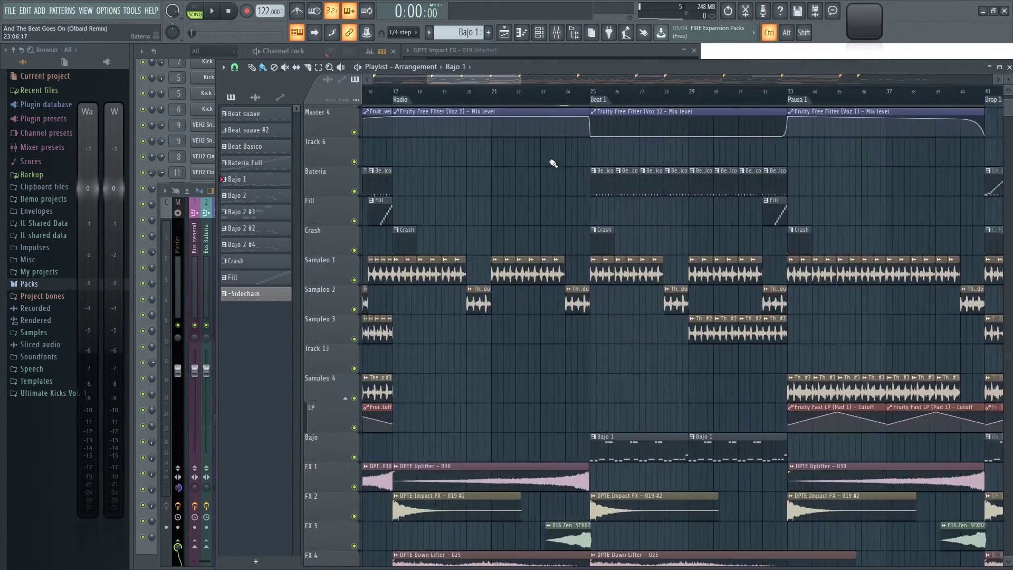
# Step: Place the playhead at Beat 1 (bar 25) and mute the Bajo, FX 2, FX 3, FX 4 and Bateria tracks
pyautogui.click(593, 95)
pyautogui.keyDown('ctrl'); pyautogui.scroll(4, 570, 361); pyautogui.keyUp('ctrl')
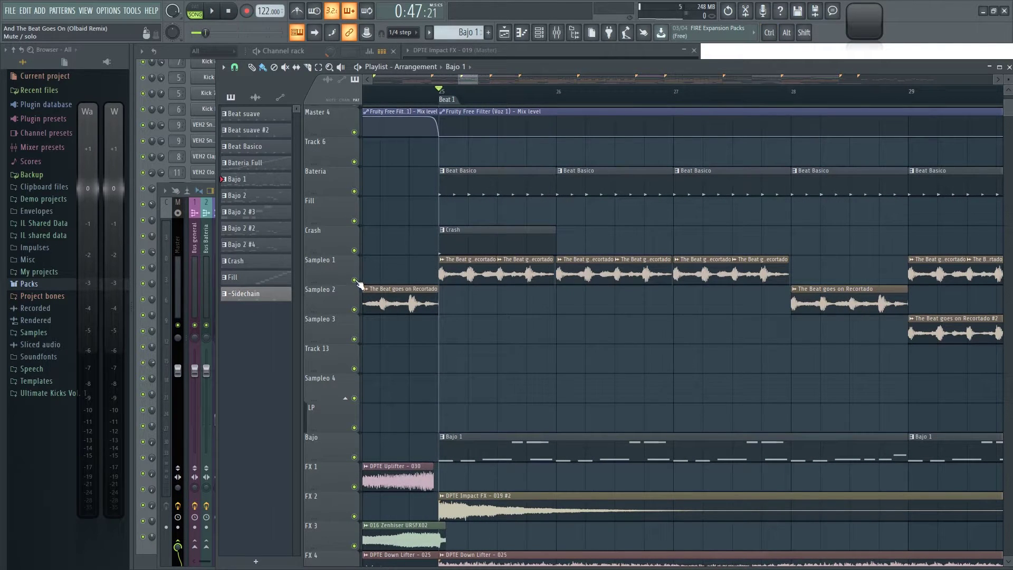
pyautogui.scroll(-5, 434, 355)
pyautogui.click(353, 310)
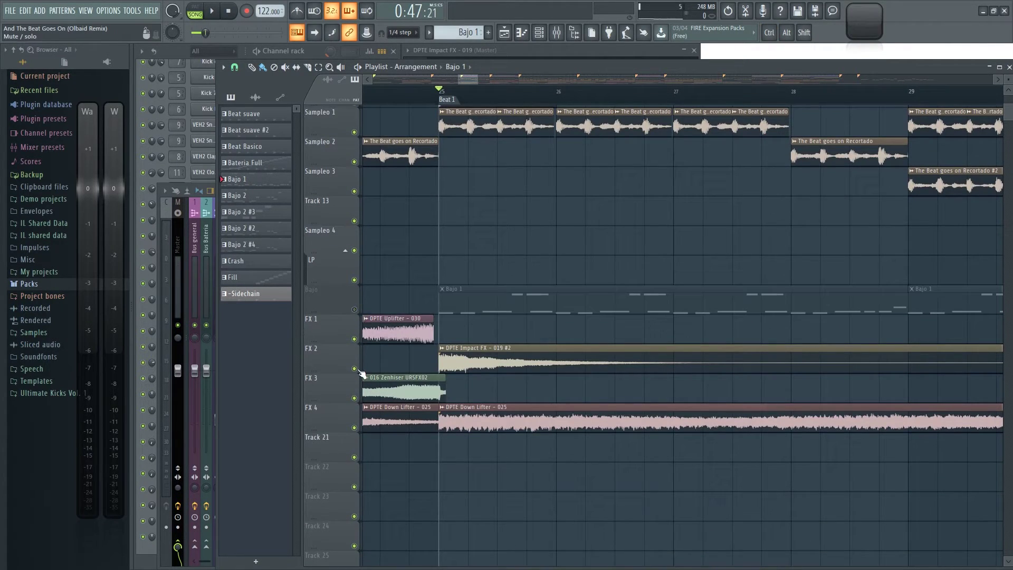
pyautogui.click(354, 368)
pyautogui.click(354, 427)
pyautogui.scroll(9, 359, 379)
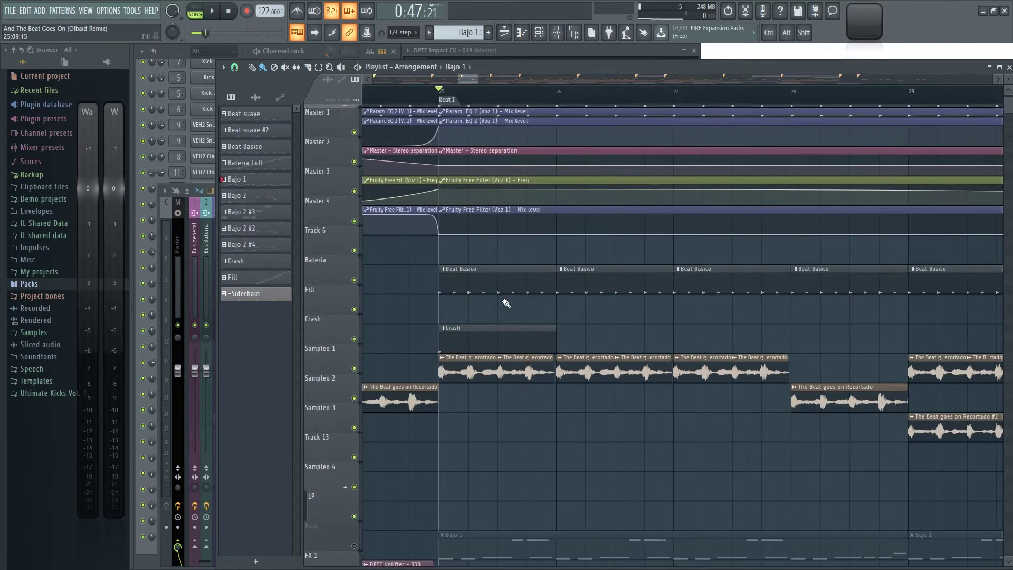
pyautogui.click(354, 307)
# Step: Listen to the Beat 1 sample clips from bar 25 without drums and bass, and stop playback
pyautogui.press('space')
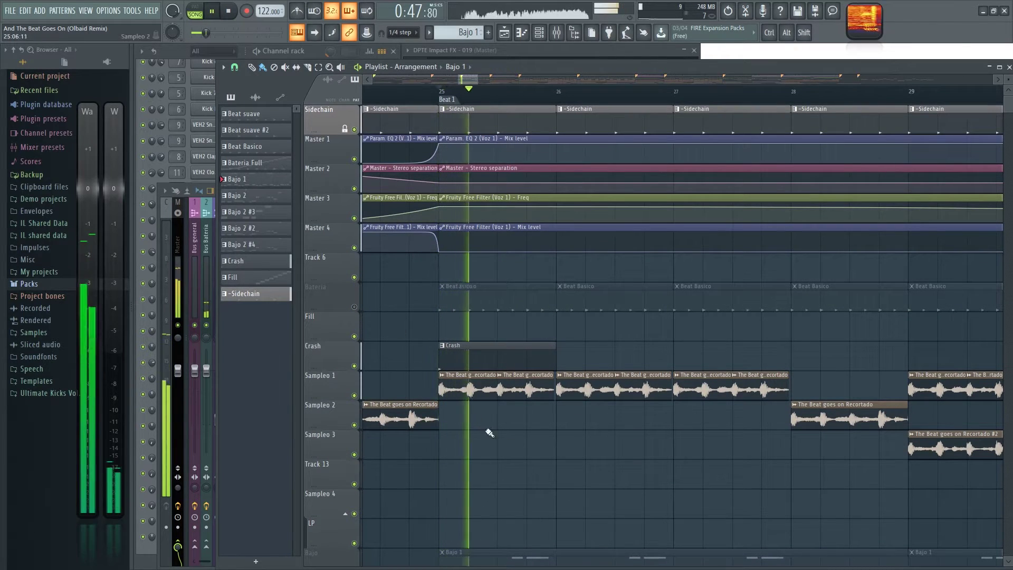
pyautogui.scroll(-2, 572, 466)
pyautogui.moveTo(580, 495); pyautogui.dragTo(540, 410)
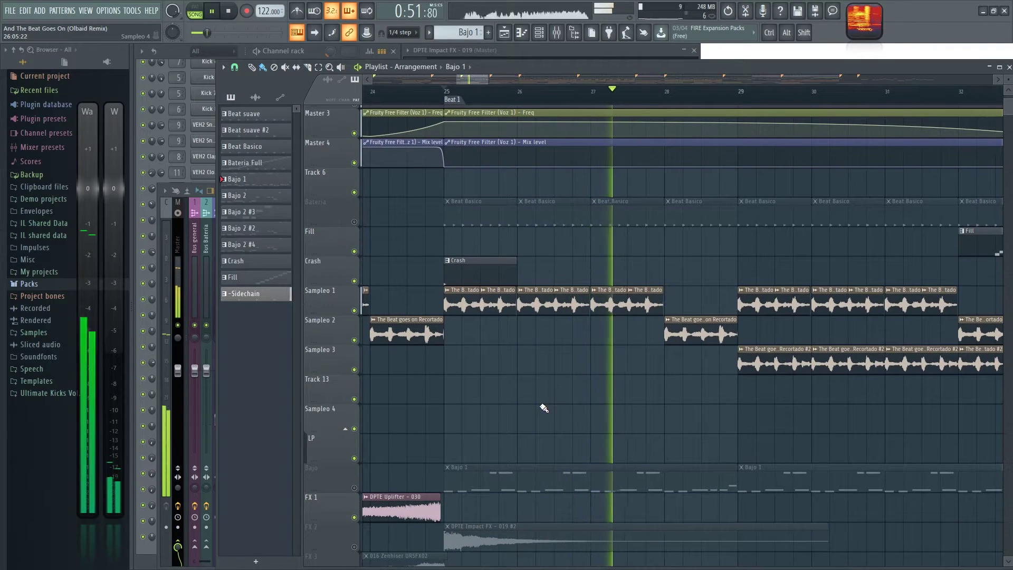
pyautogui.press('space')
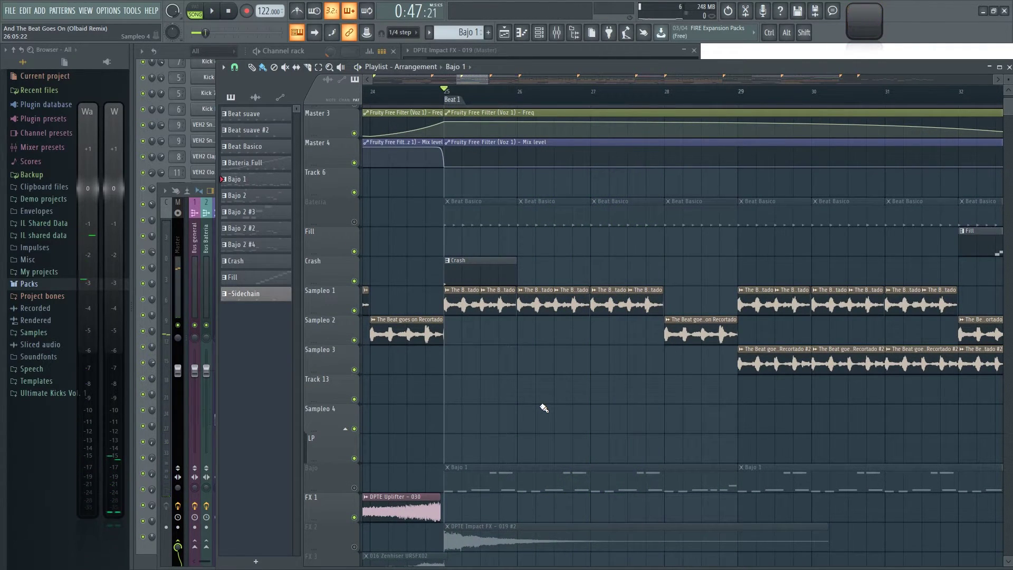
pyautogui.scroll(2, 485, 385)
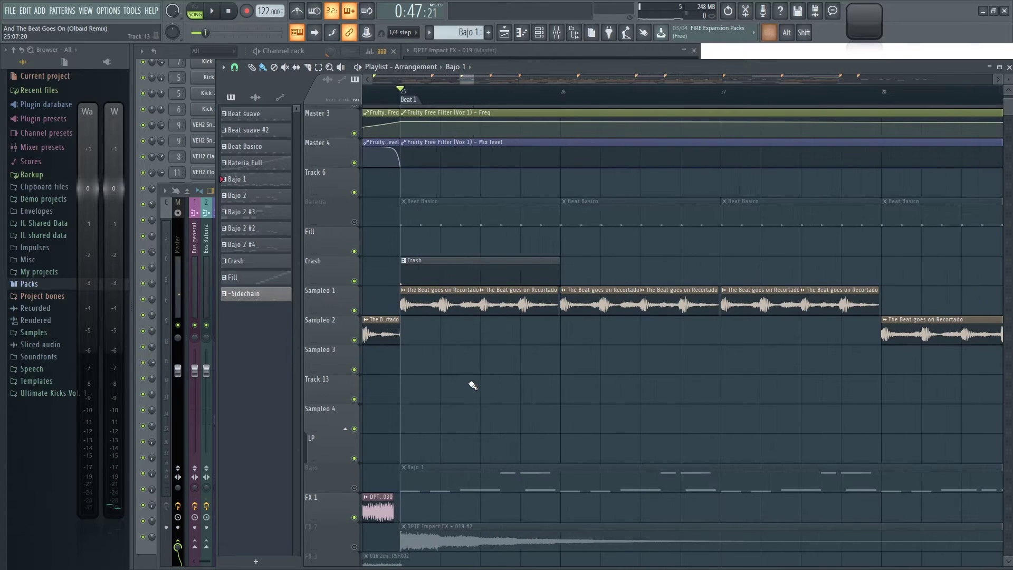
pyautogui.scroll(-3, 602, 397)
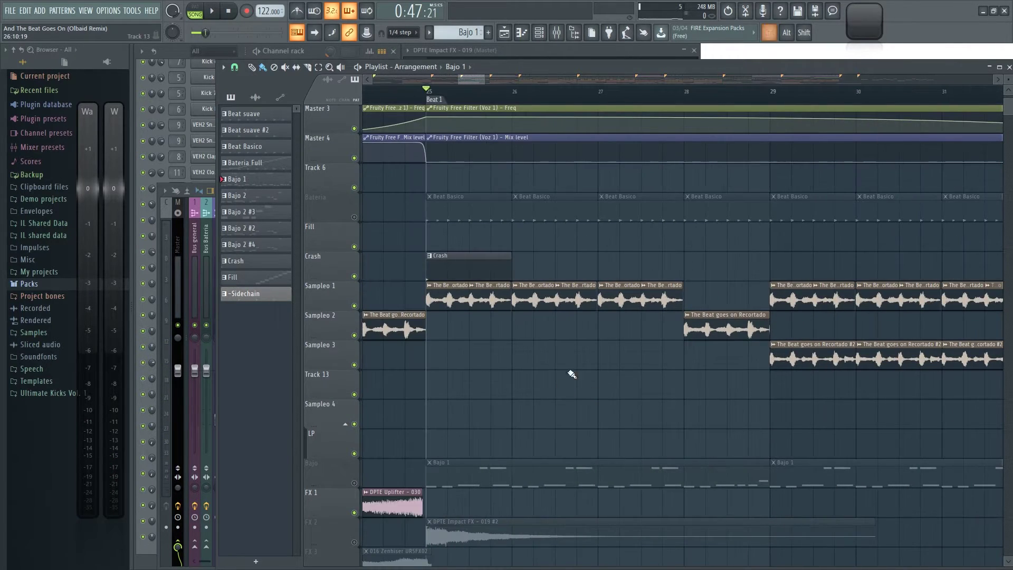
pyautogui.moveTo(421, 273); pyautogui.dragTo(452, 289)
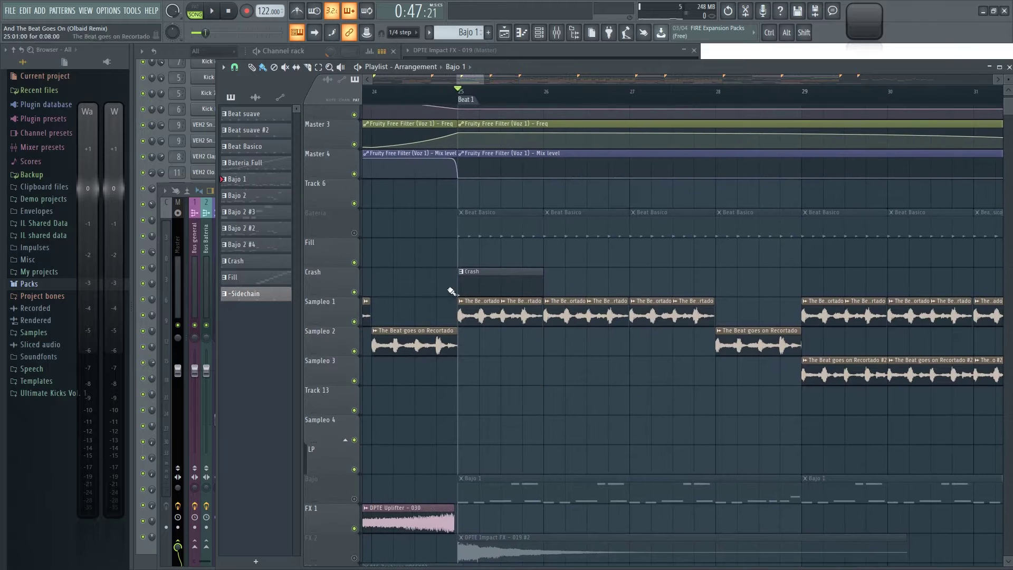
# Step: Unmute the Bateria track and audition its Beat Basico pattern in the channel rack
pyautogui.scroll(3, 485, 261)
pyautogui.click(354, 232)
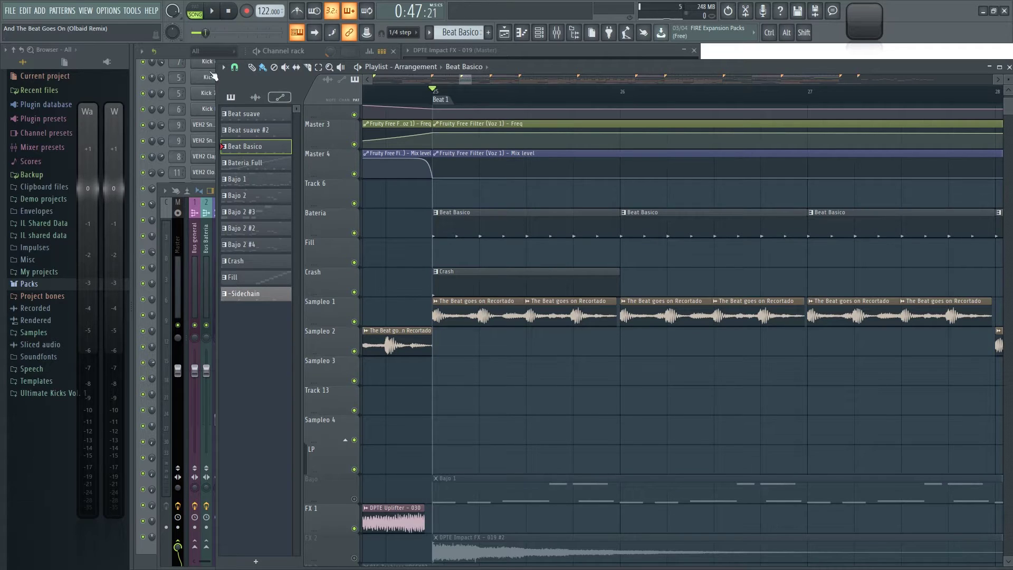
pyautogui.click(181, 56)
pyautogui.scroll(2, 255, 111)
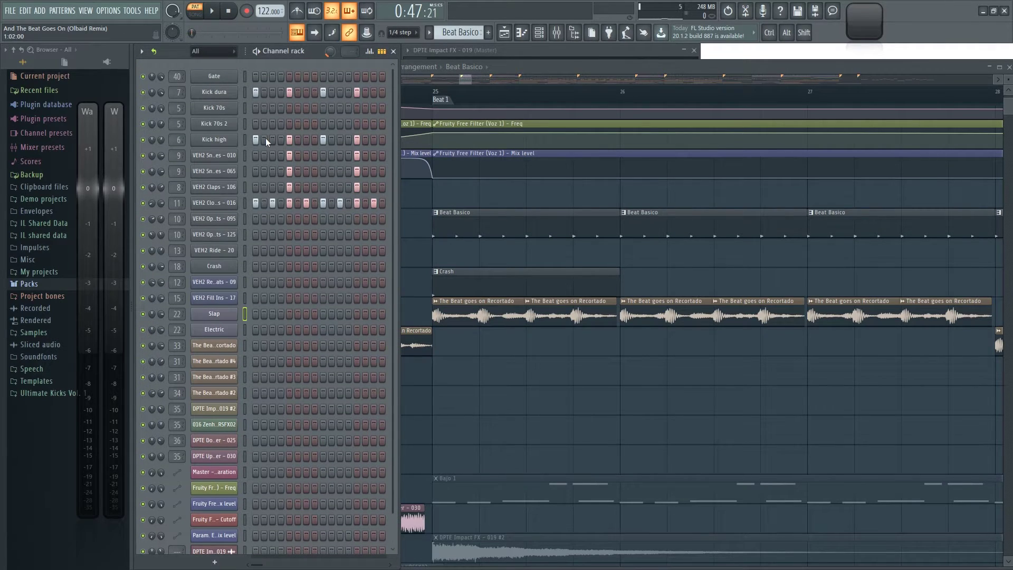
pyautogui.press('space')
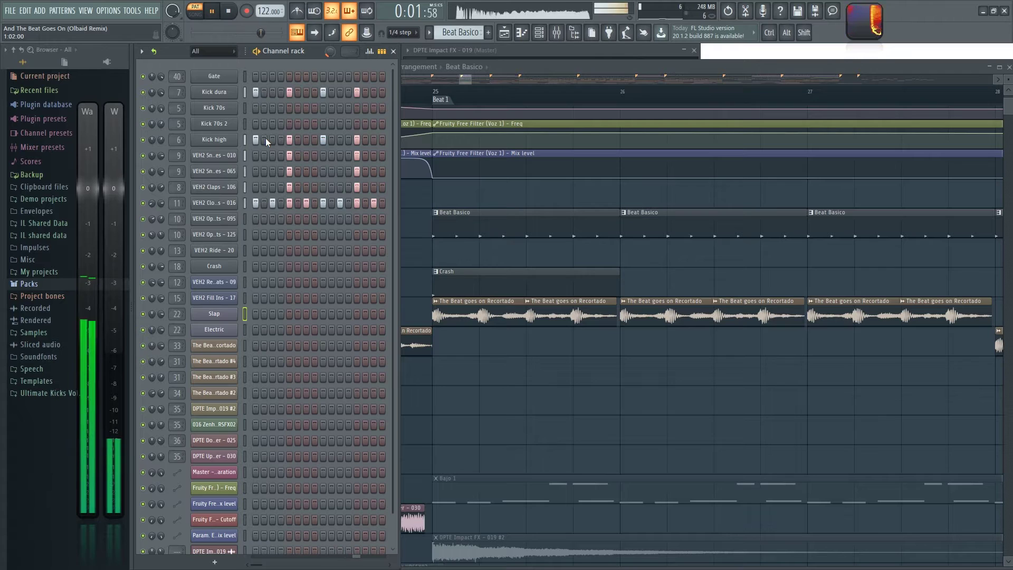
pyautogui.press('space')
# Step: Audition the individual drum channels of Beat Basico: Kick dura, Kick high and the first VEH2 snare
pyautogui.click(245, 96)
pyautogui.press('q')
pyautogui.click(246, 140)
pyautogui.click(245, 156)
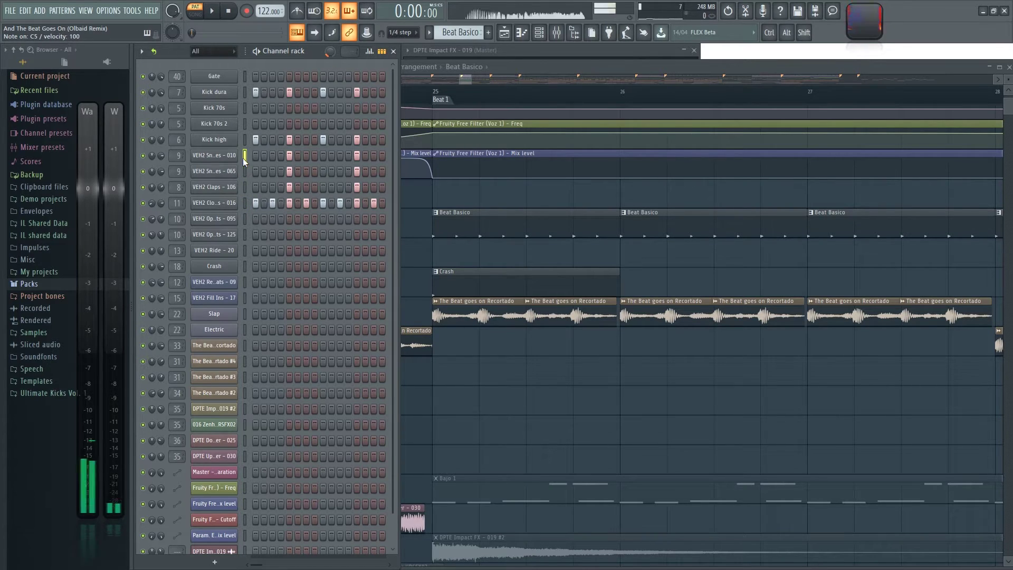
pyautogui.press('space')
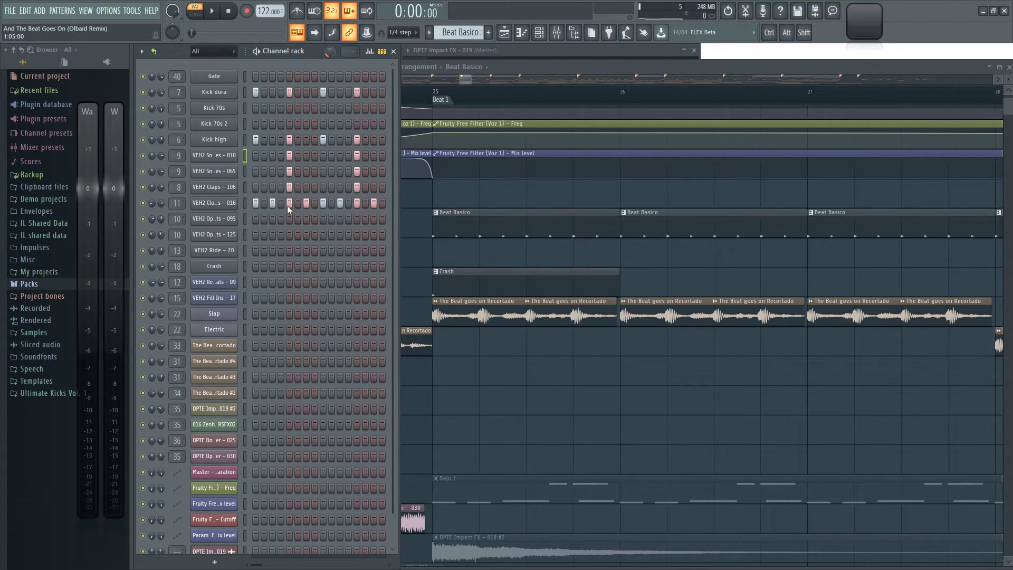
# Step: Return to the playlist and listen to the start of Beat 1 with the drums enabled, stopping playback in bar 26
pyautogui.click(475, 323)
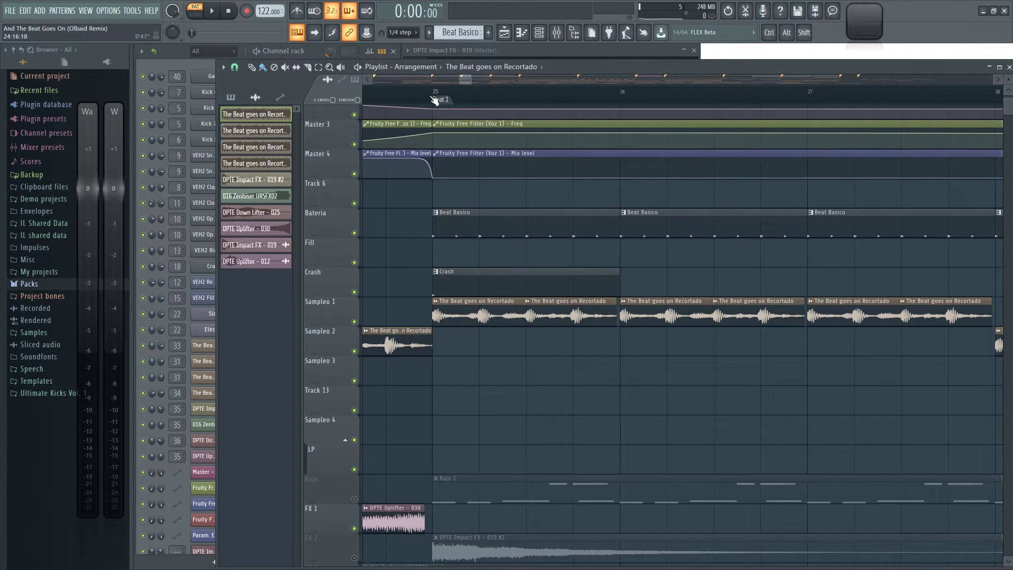
pyautogui.press('space')
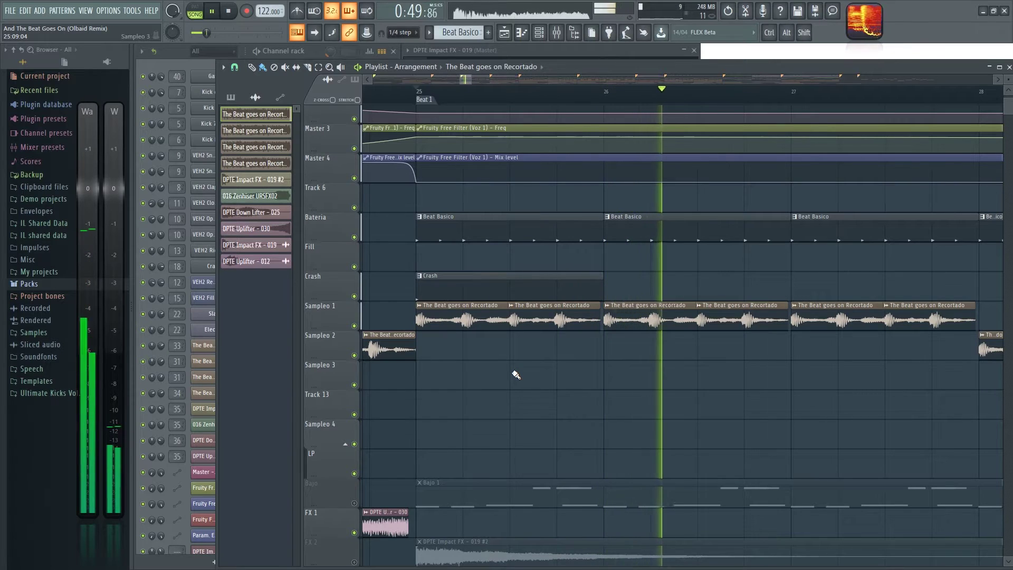
pyautogui.press('space')
pyautogui.scroll(3, 511, 368)
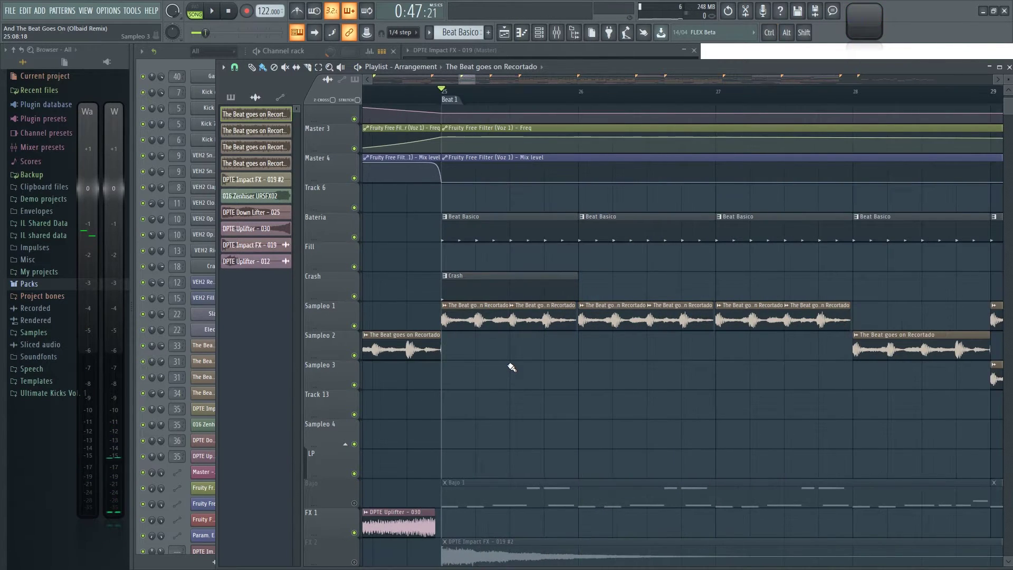
# Step: Select the Fill pattern at bar 32, before Pausa 1, and audition it in the channel rack
pyautogui.click(464, 237)
pyautogui.scroll(-3, 529, 389)
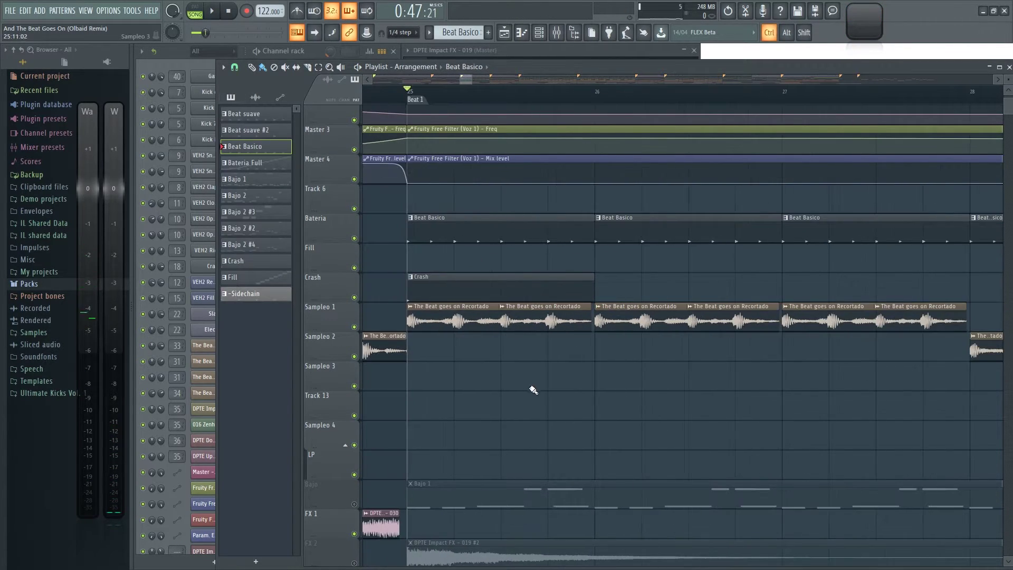
pyautogui.scroll(-4, 549, 395)
pyautogui.moveTo(973, 282); pyautogui.dragTo(549, 276)
pyautogui.scroll(-1, 753, 290)
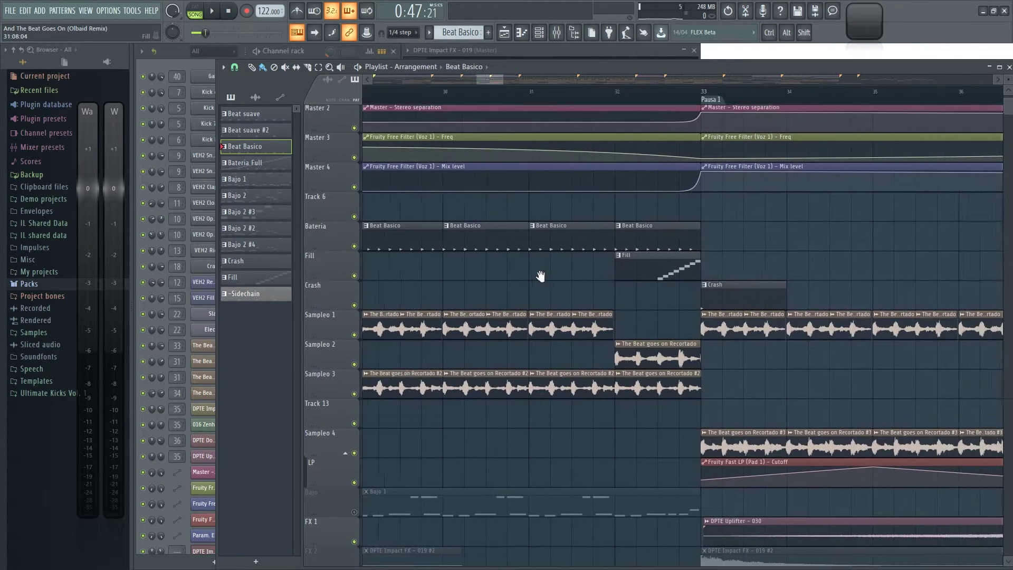
pyautogui.scroll(3, 583, 263)
pyautogui.click(590, 257)
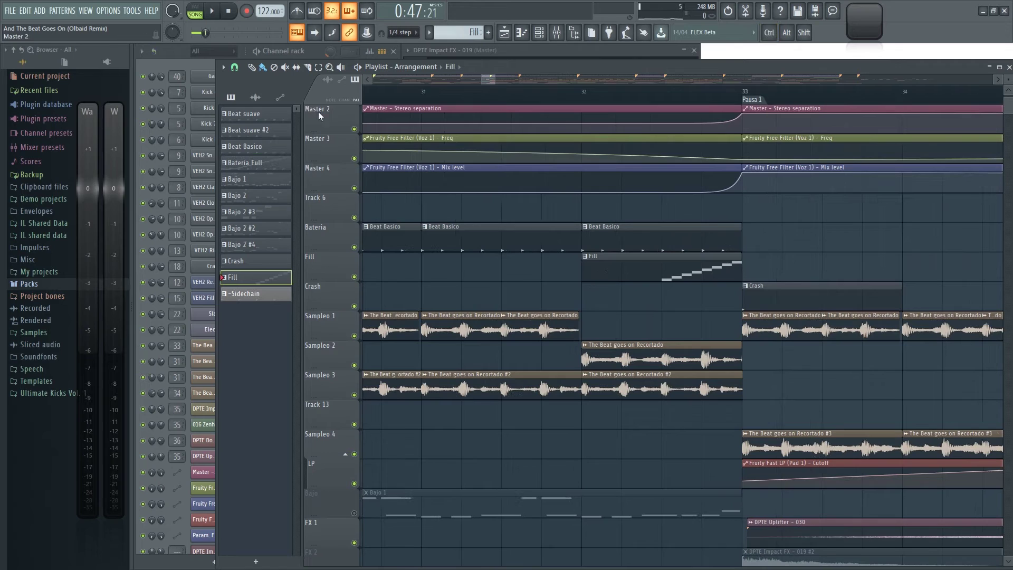
pyautogui.click(185, 53)
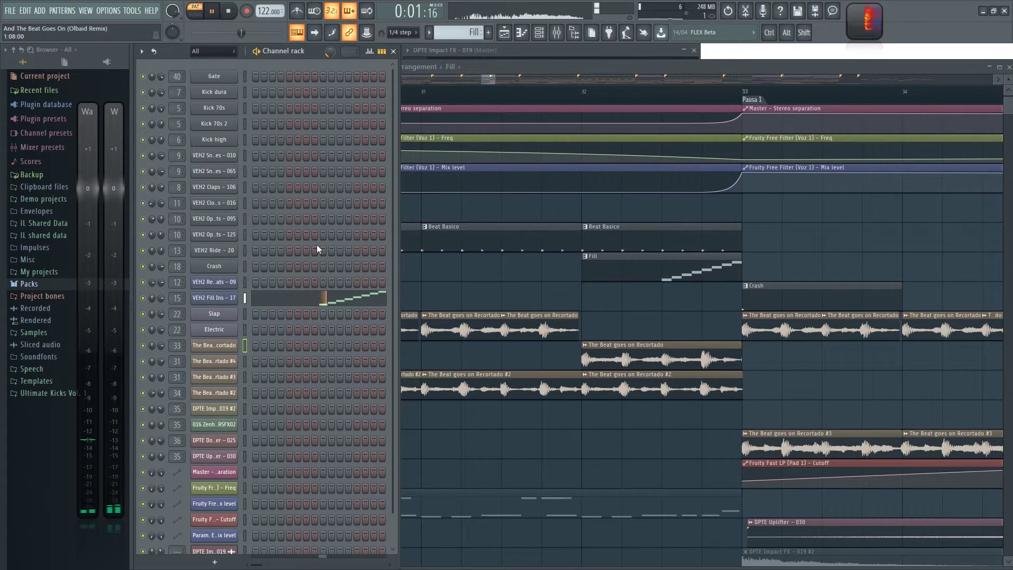
pyautogui.press('space')
# Step: Audition the Bateria Full pattern from Drop 1, solo its sliced VEH2 loop channel during playback, and stop playback
pyautogui.scroll(-3, 520, 325)
pyautogui.moveTo(681, 250); pyautogui.dragTo(519, 282)
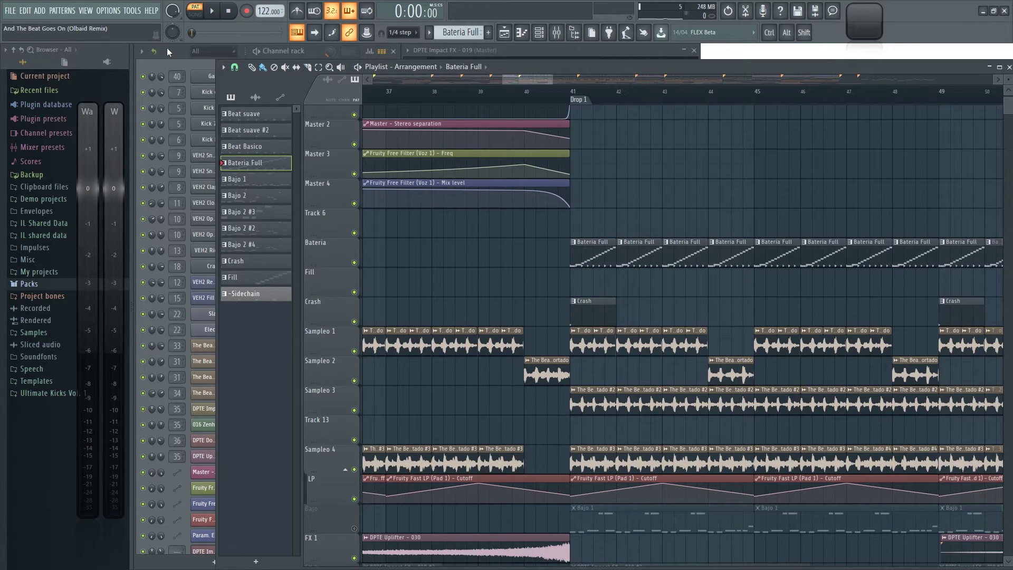
pyautogui.click(168, 52)
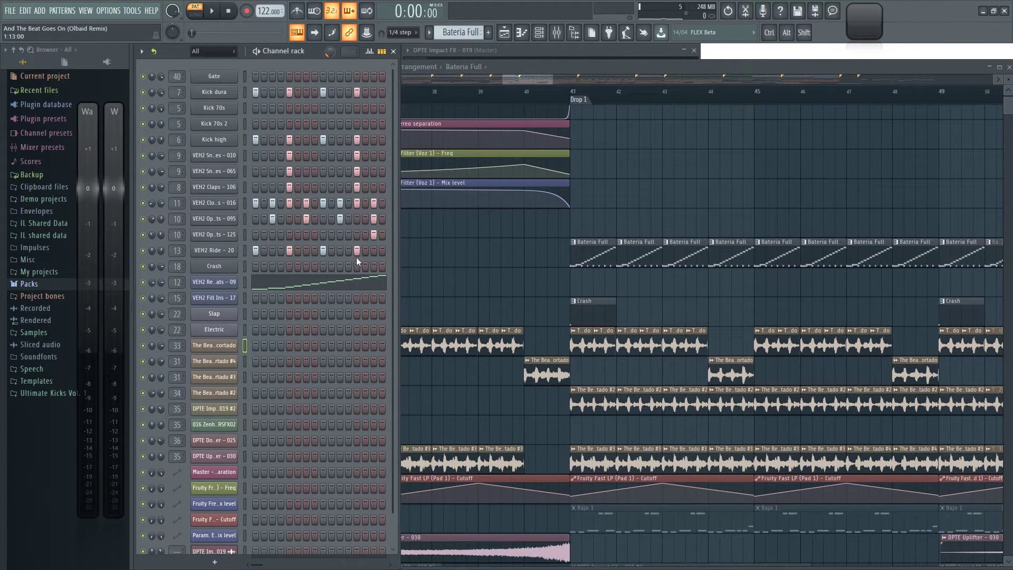
pyautogui.press('space')
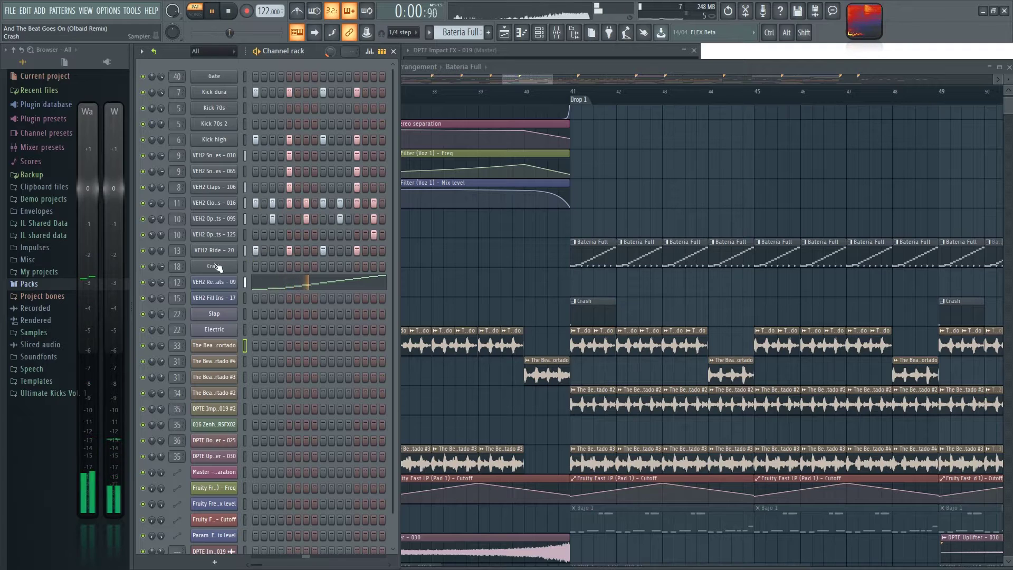
pyautogui.keyDown('ctrl'); pyautogui.click(142, 283); pyautogui.keyUp('ctrl')
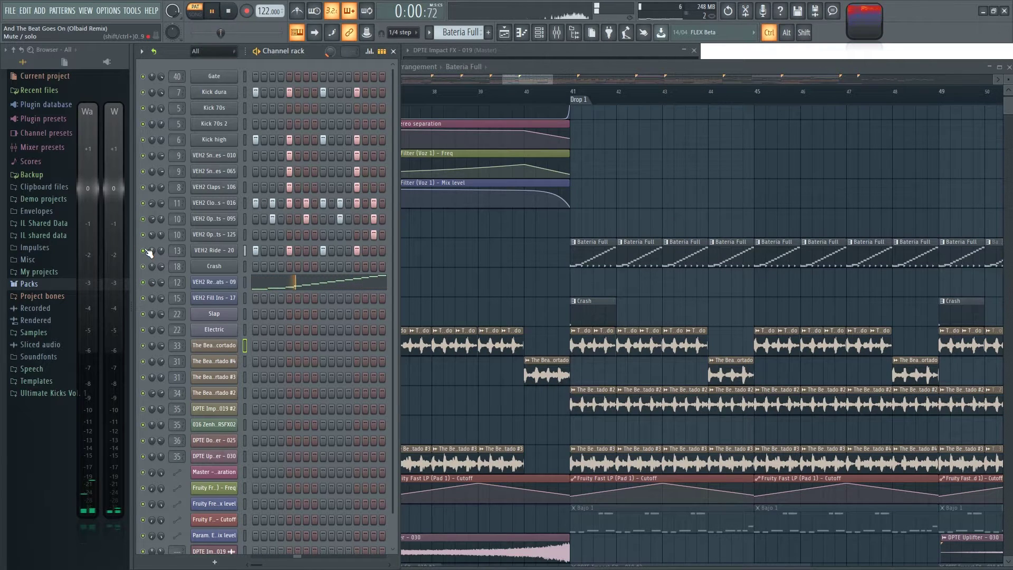
pyautogui.click(475, 283)
pyautogui.scroll(-2, 464, 276)
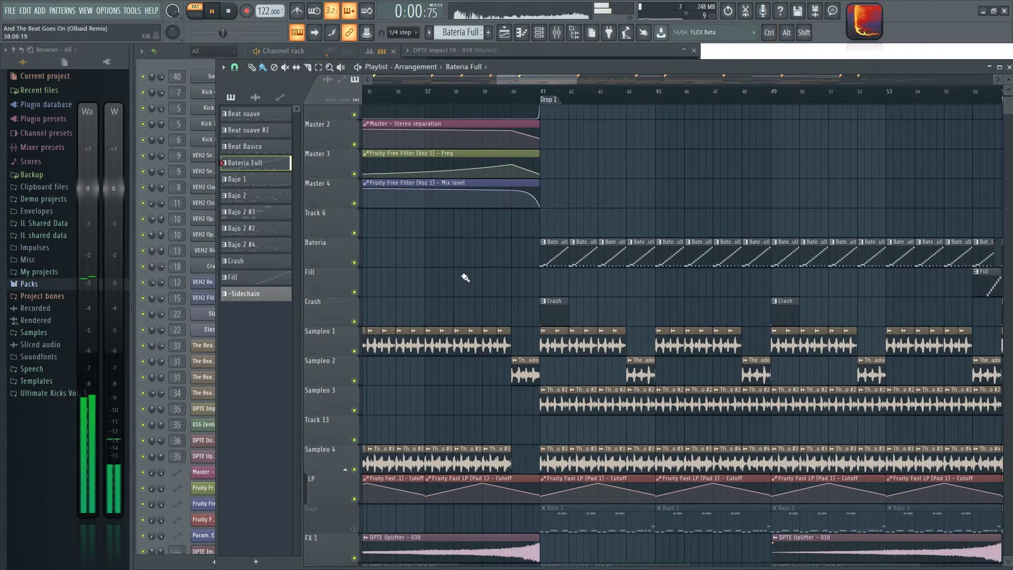
pyautogui.moveTo(464, 277); pyautogui.dragTo(786, 247)
pyautogui.moveTo(495, 275); pyautogui.dragTo(575, 246)
pyautogui.press('space')
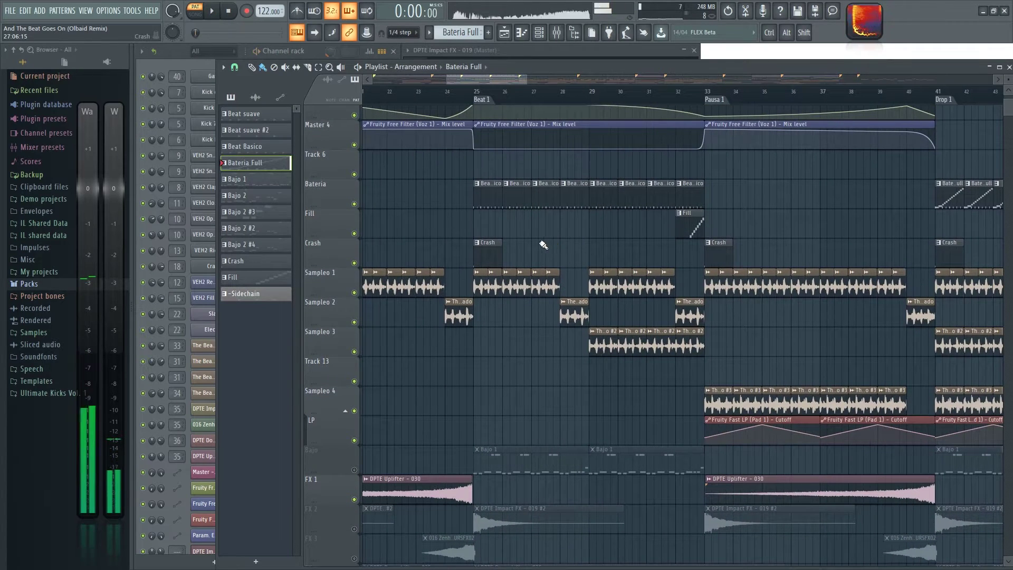
# Step: Return the playhead to bar 25 and listen to Beat 1 through the Sampleo 2 clip at bar 28
pyautogui.scroll(3, 491, 163)
pyautogui.click(460, 93)
pyautogui.scroll(2, 515, 401)
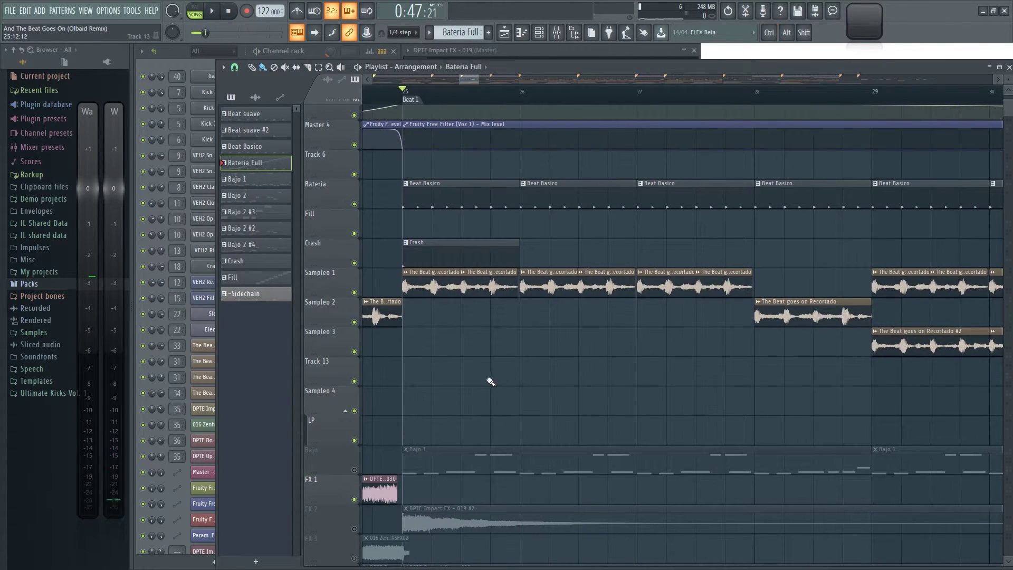
pyautogui.press('space')
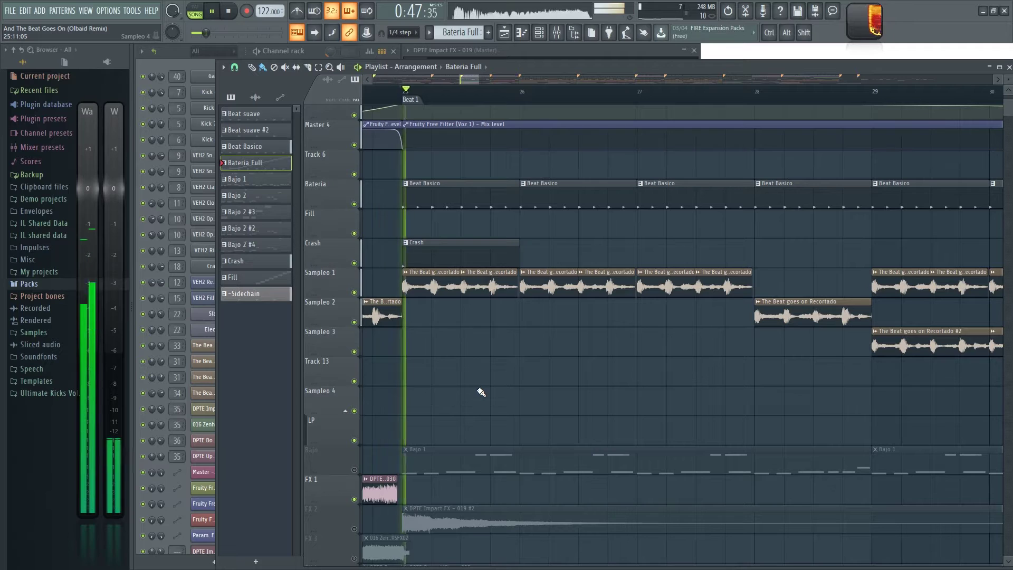
pyautogui.scroll(-1, 488, 384)
pyautogui.scroll(-2, 525, 296)
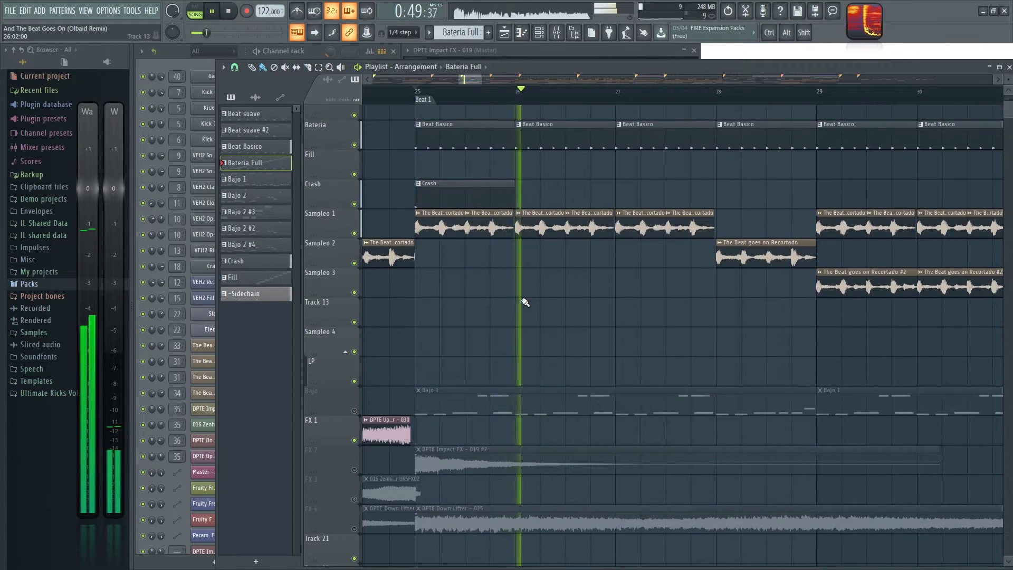
pyautogui.scroll(1, 543, 335)
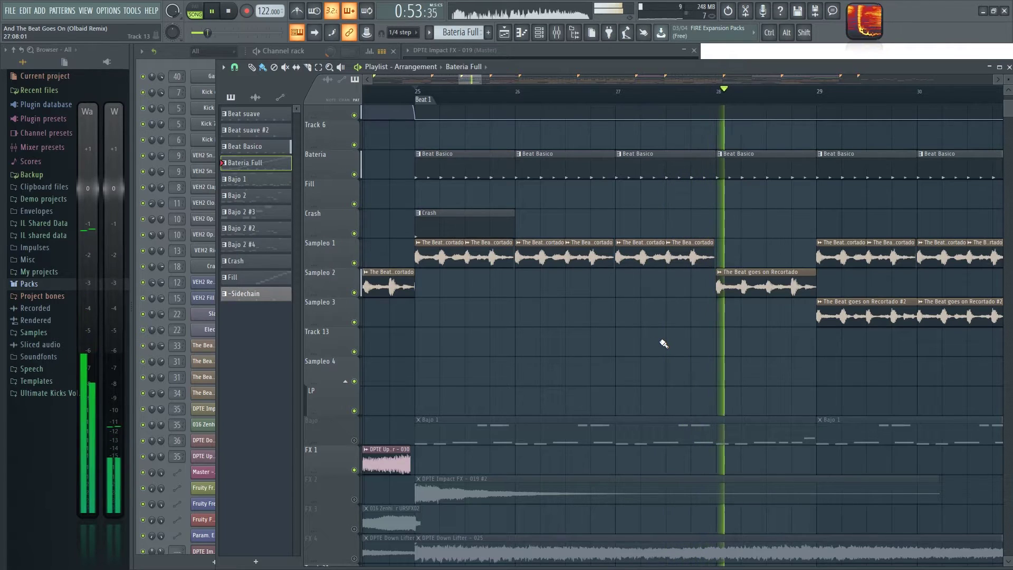
pyautogui.moveTo(661, 340); pyautogui.dragTo(652, 334)
pyautogui.press('space')
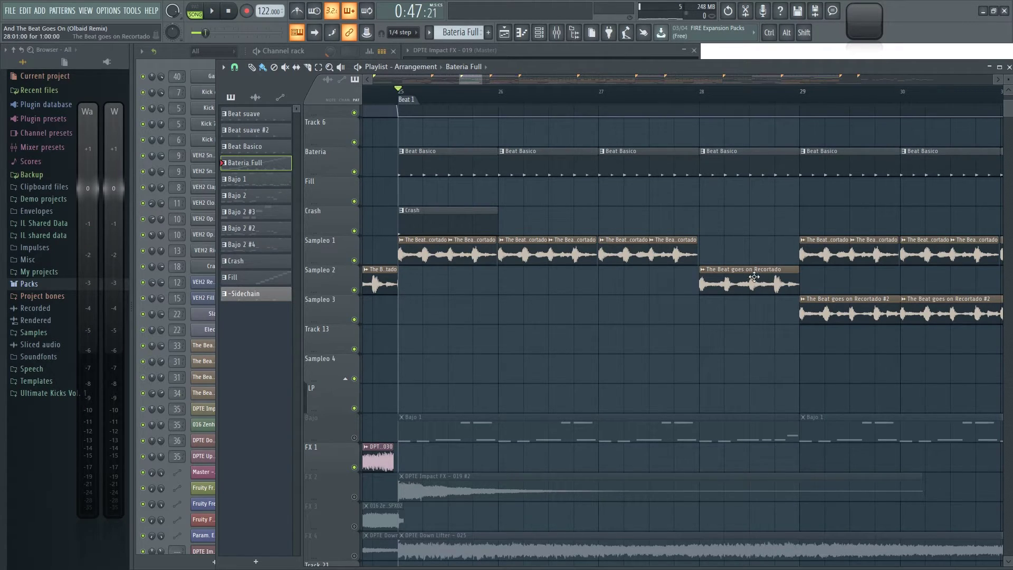
# Step: Mute the Sampleo 2 and Sampleo 1 tracks to isolate the Sampleo 3 clips from bar 29
pyautogui.moveTo(726, 227); pyautogui.dragTo(711, 226)
pyautogui.moveTo(615, 206); pyautogui.dragTo(316, 224)
pyautogui.scroll(-2, 608, 234)
pyautogui.scroll(3, 608, 234)
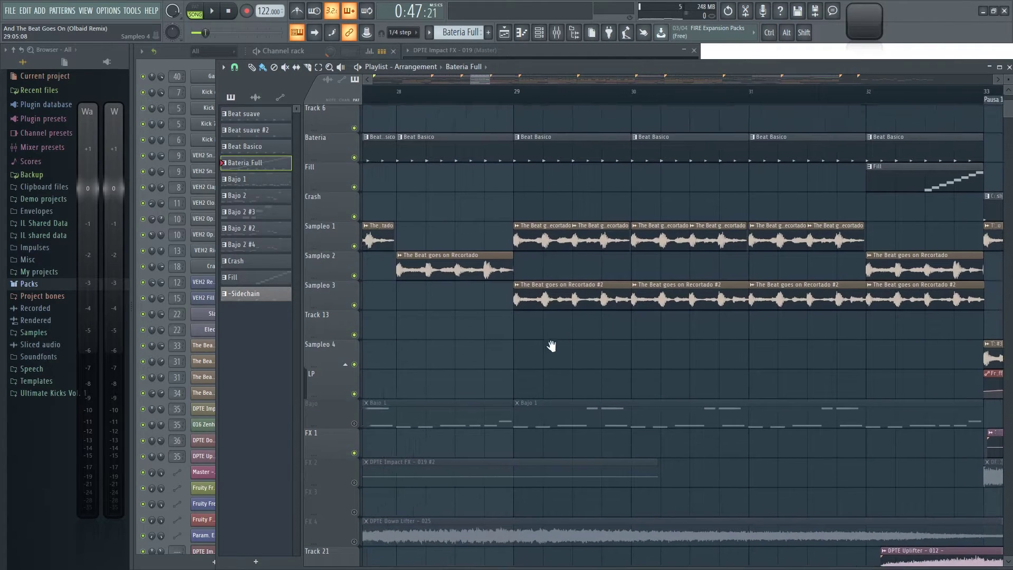
pyautogui.scroll(-2, 549, 348)
pyautogui.click(354, 260)
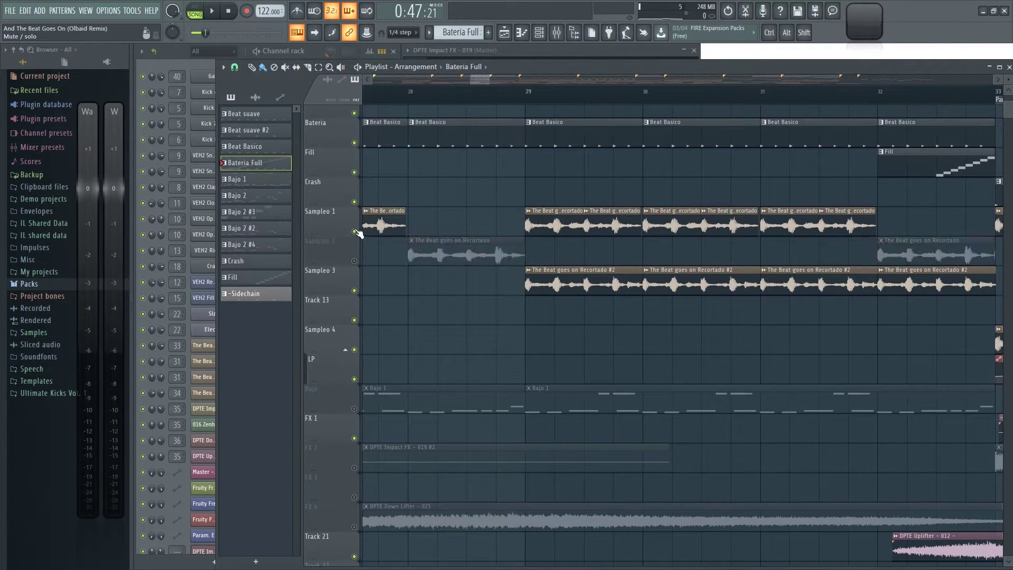
pyautogui.click(354, 231)
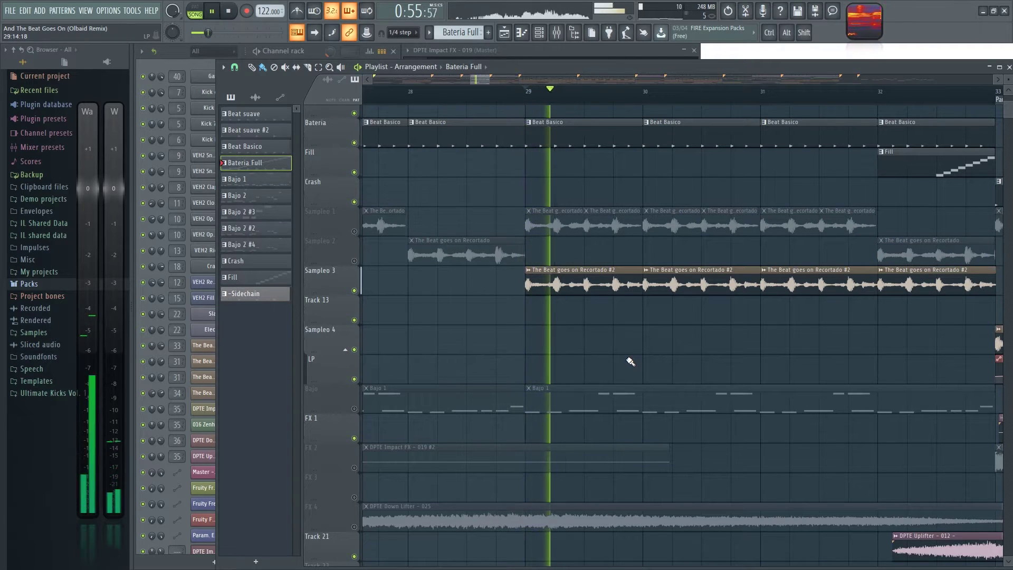
# Step: Mute the Bateria track to hear the Sampleo 3 clips without drums through bar 32, and stop playback
pyautogui.scroll(-2, 628, 362)
pyautogui.scroll(1, 635, 362)
pyautogui.scroll(1, 636, 361)
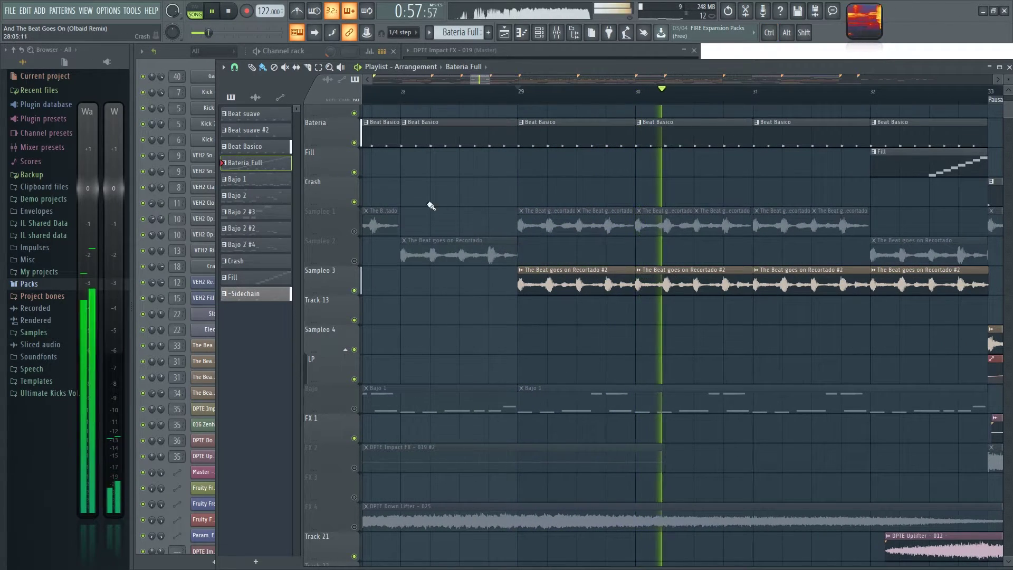
pyautogui.click(354, 142)
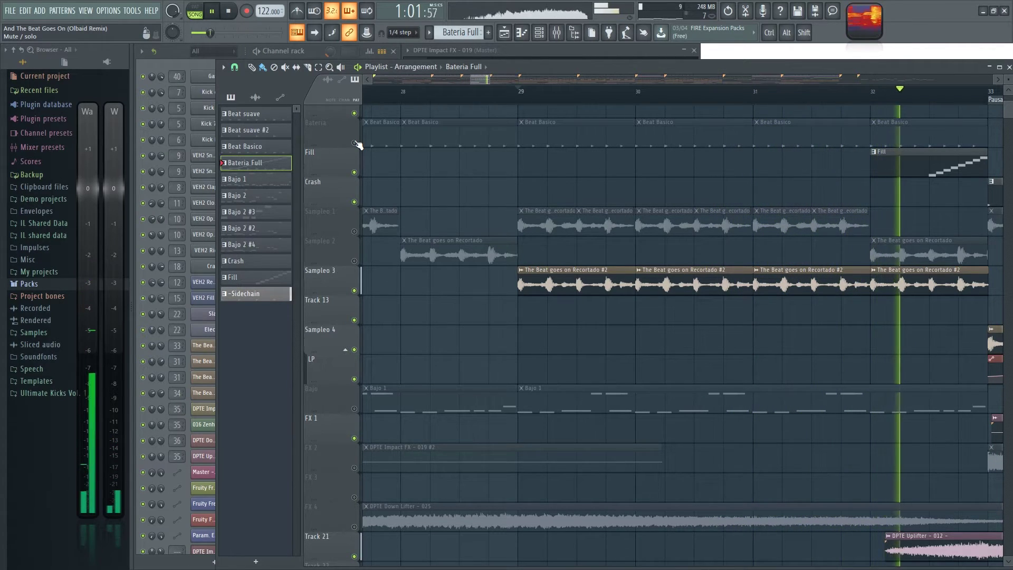
pyautogui.press('space')
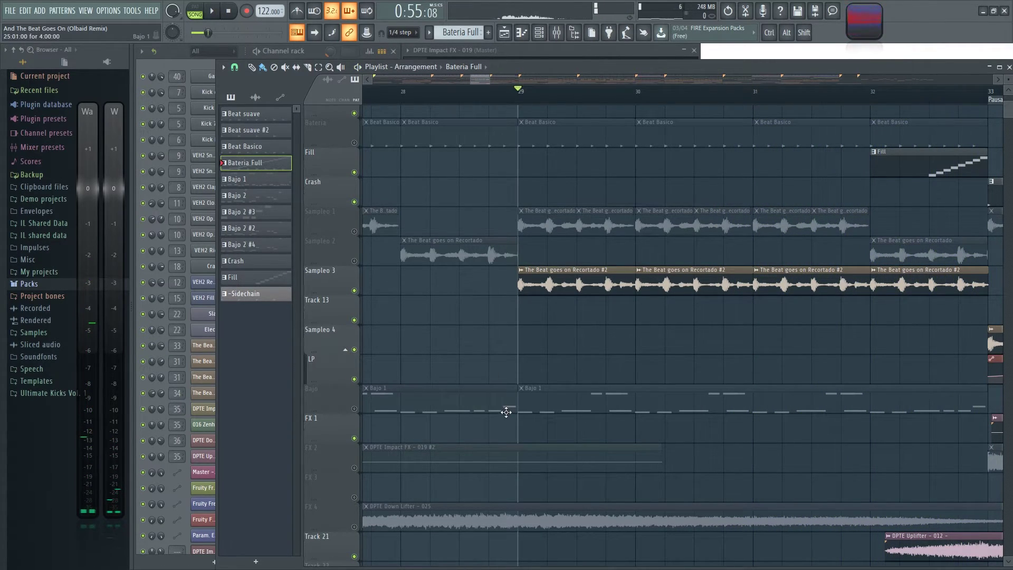
# Step: Unmute the Bateria, Sampleo 1 and Sampleo 2 tracks
pyautogui.click(353, 143)
pyautogui.scroll(-3, 529, 366)
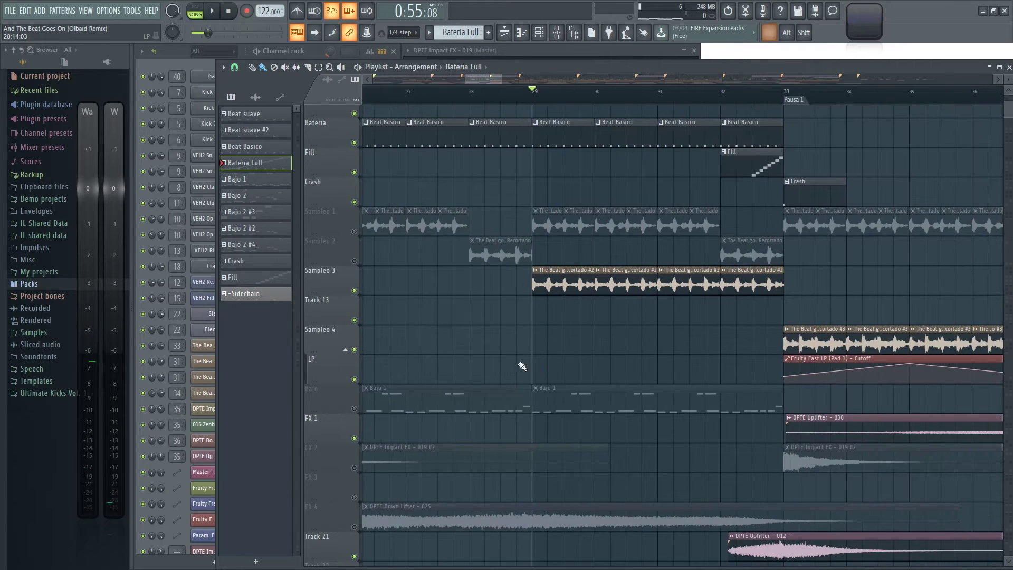
pyautogui.click(355, 233)
pyautogui.click(355, 262)
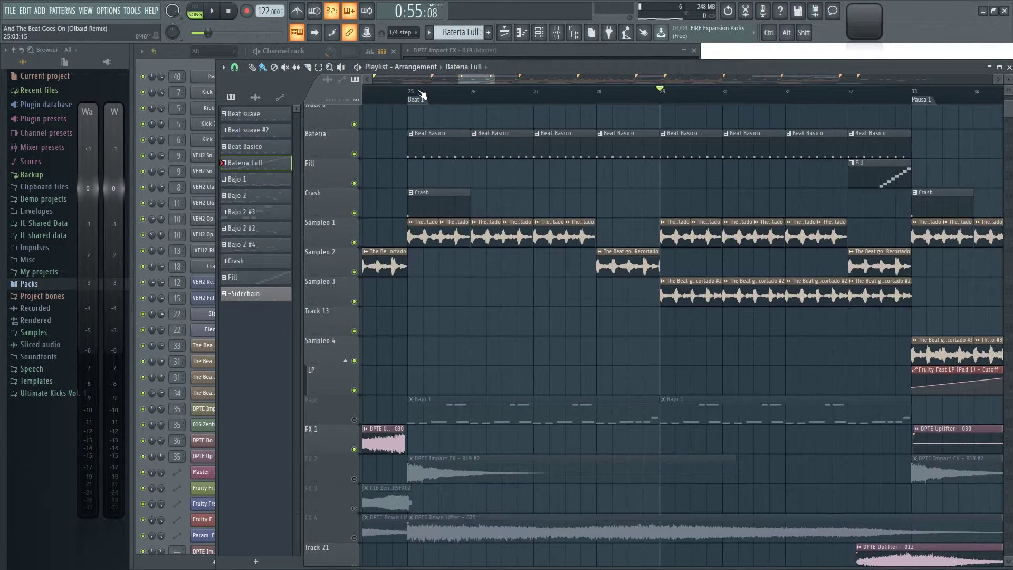
# Step: Play Beat 1 from bar 25 with the mixer open, solo the Voz 1 mixer track, and stop playback
pyautogui.press('F9')
pyautogui.press('space')
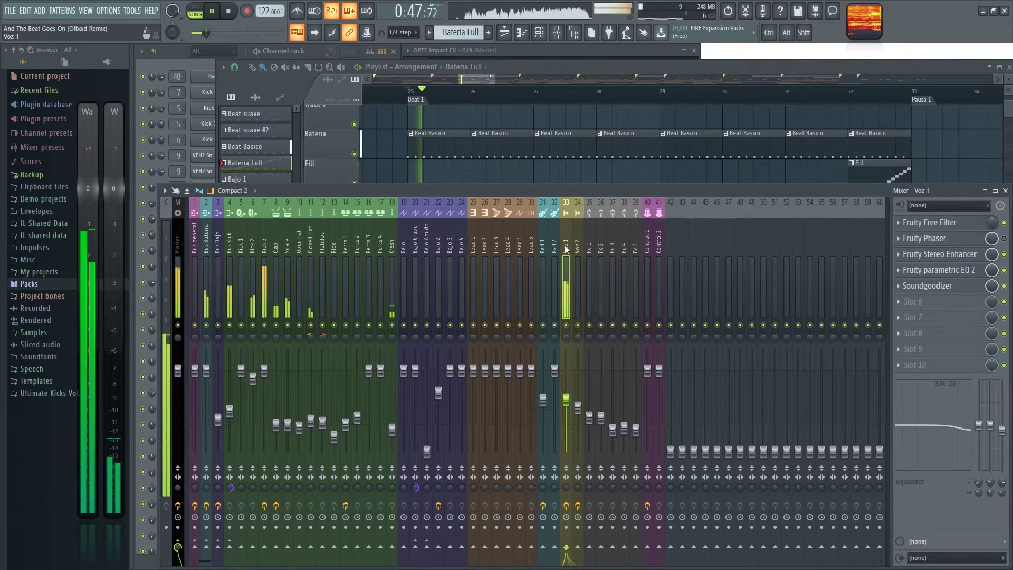
pyautogui.click(568, 245)
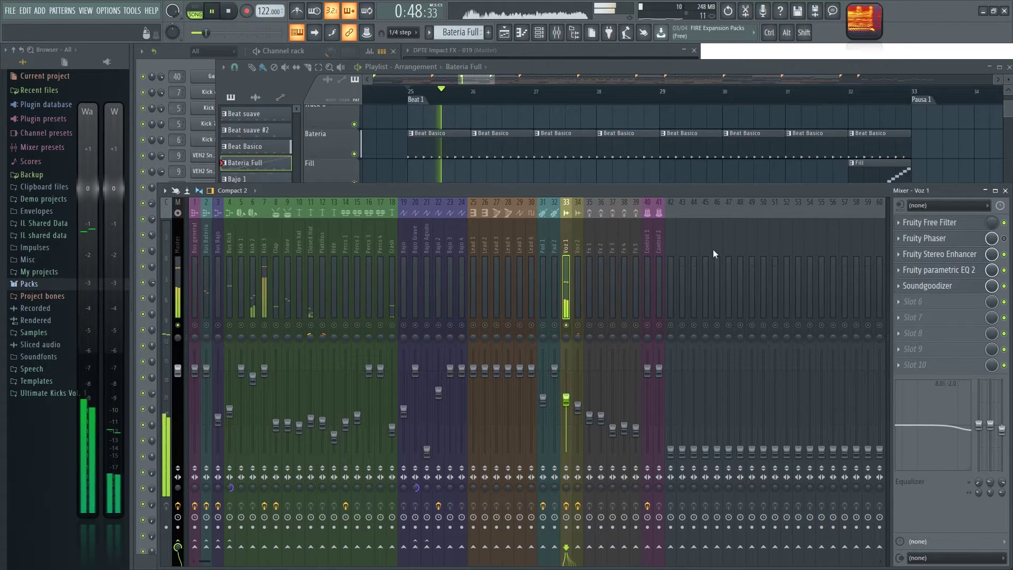
pyautogui.press('space')
# Step: Inspect the Fruity parametric EQ 2 curve on Voz 1 during playback and compare the sound with the effect bypassed
pyautogui.click(959, 272)
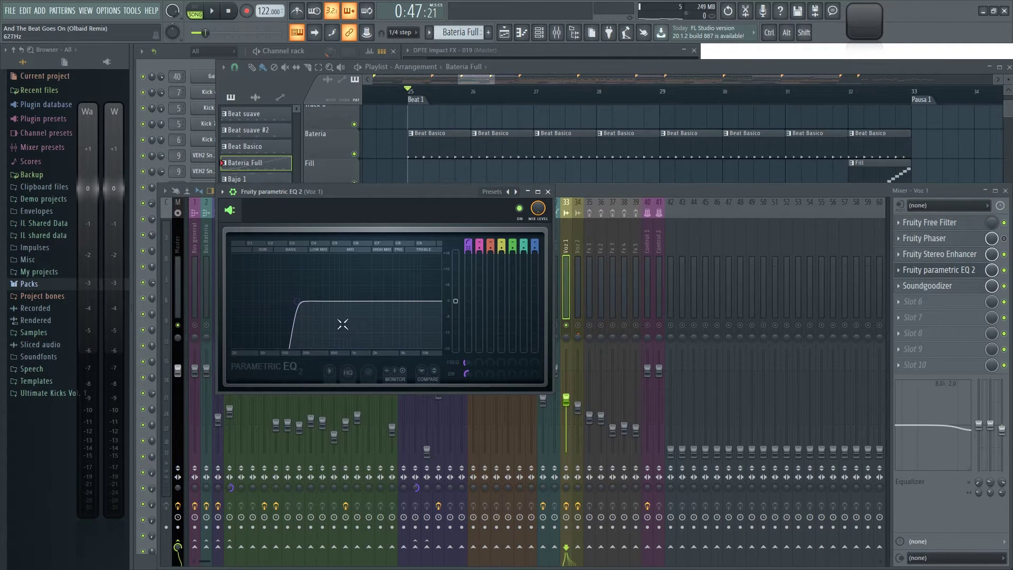
pyautogui.press('space')
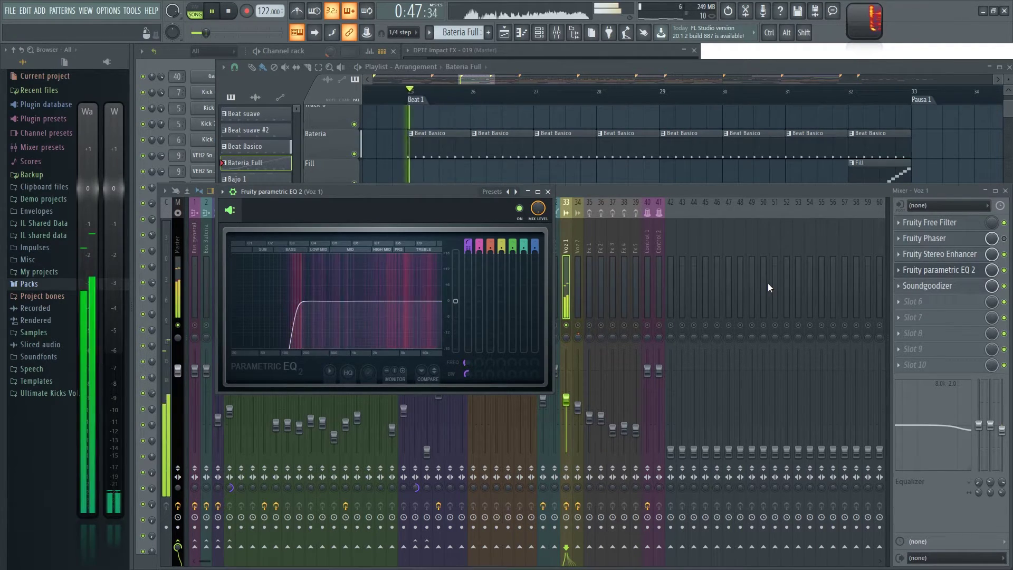
pyautogui.click(547, 192)
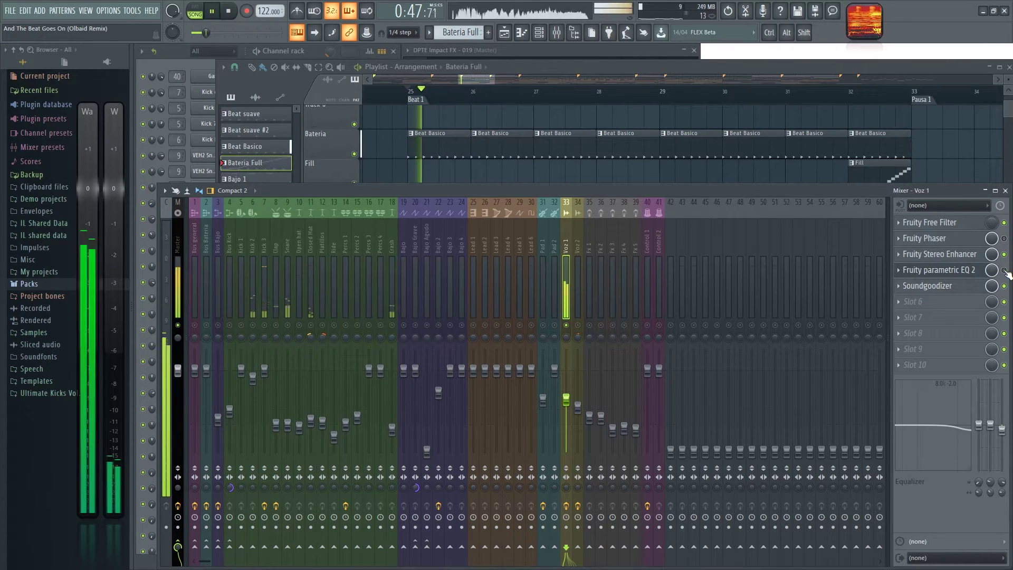
pyautogui.press('space')
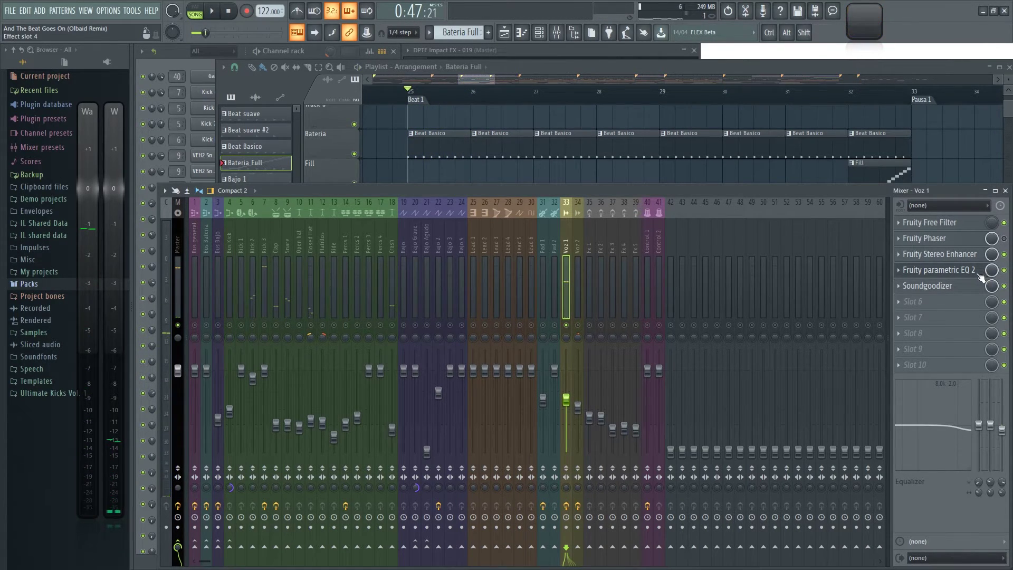
# Step: Audition Voz 1 with and without Fruity Stereo Enhancer, unsolo the track and return to the playlist
pyautogui.click(948, 256)
pyautogui.press('space')
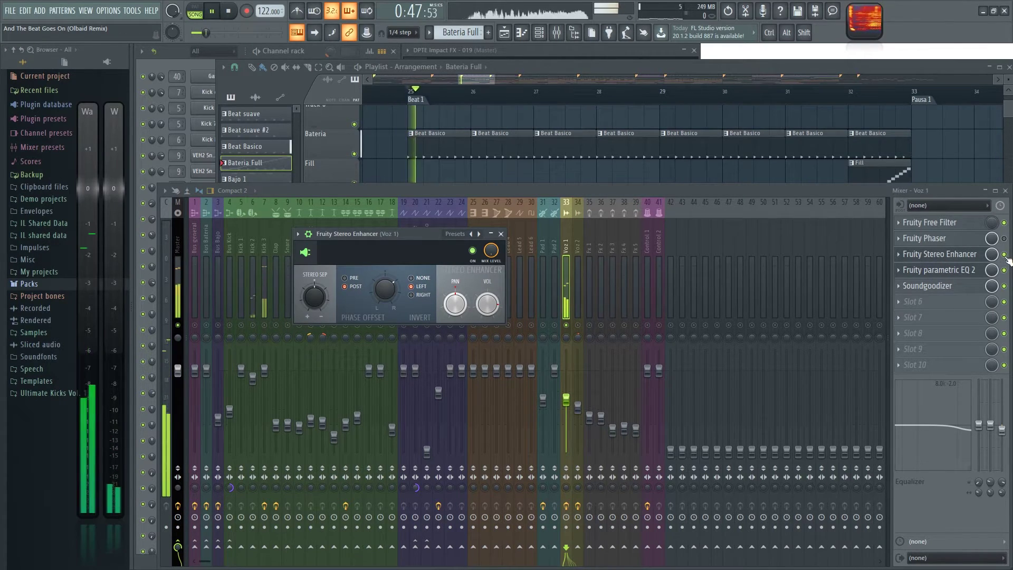
pyautogui.click(1004, 254)
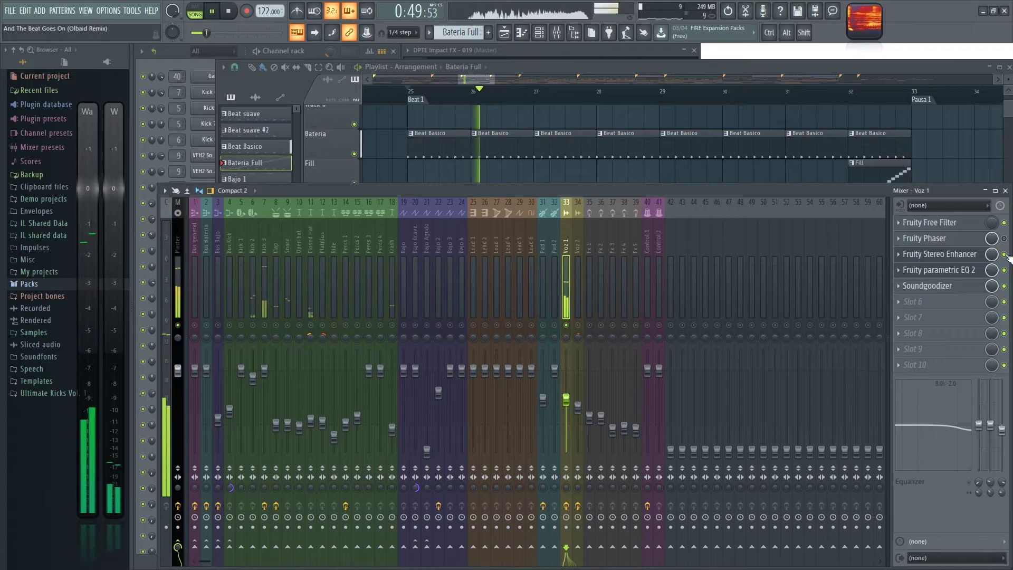
pyautogui.press('space')
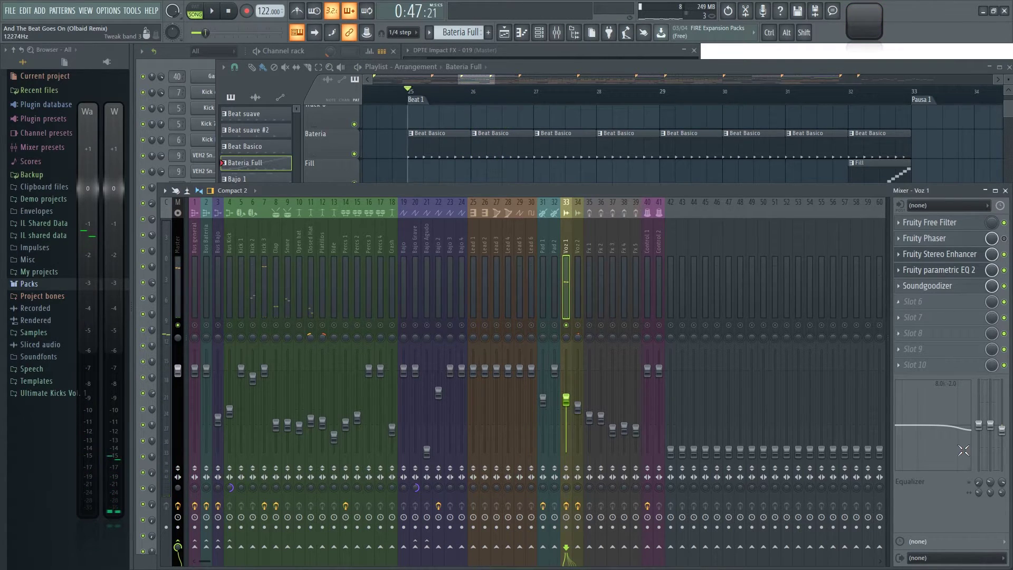
pyautogui.rightClick(567, 325)
pyautogui.press('F9')
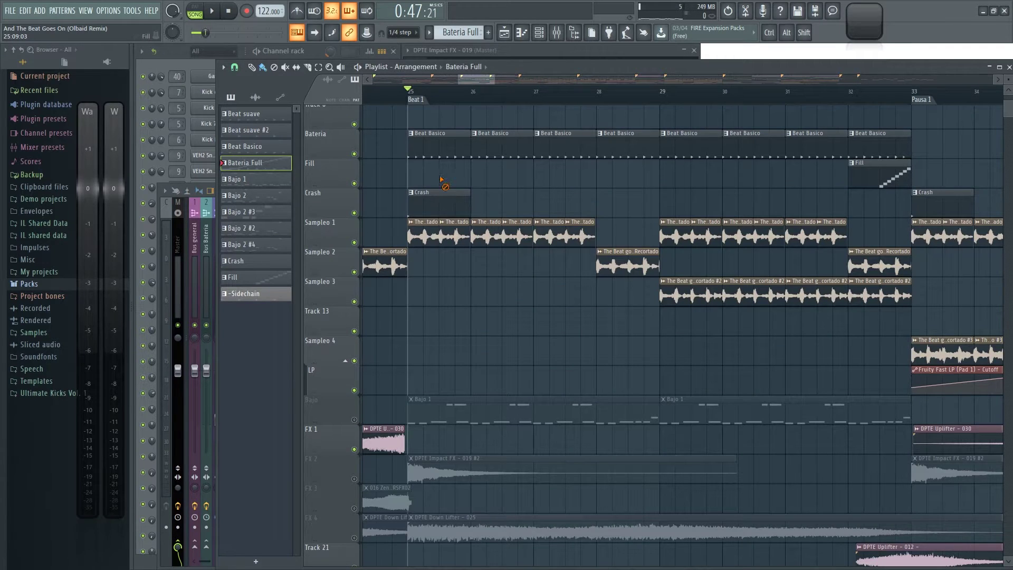
# Step: Unmute the Bajo track, mute Sampleo 1, and listen to the bass with the drums from Beat 1
pyautogui.scroll(3, 437, 323)
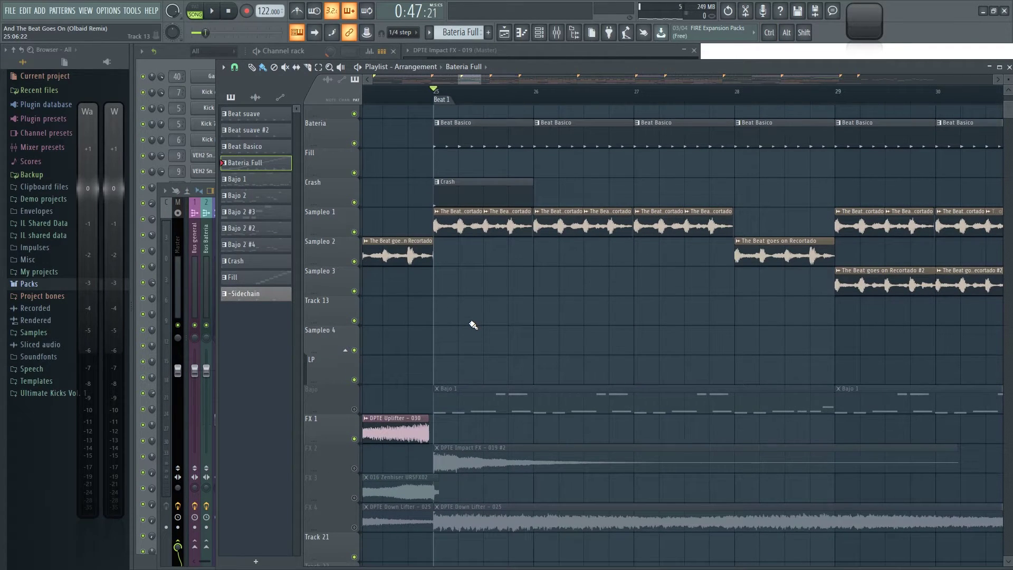
pyautogui.scroll(-2, 655, 359)
pyautogui.hscroll(3, 739, 353)
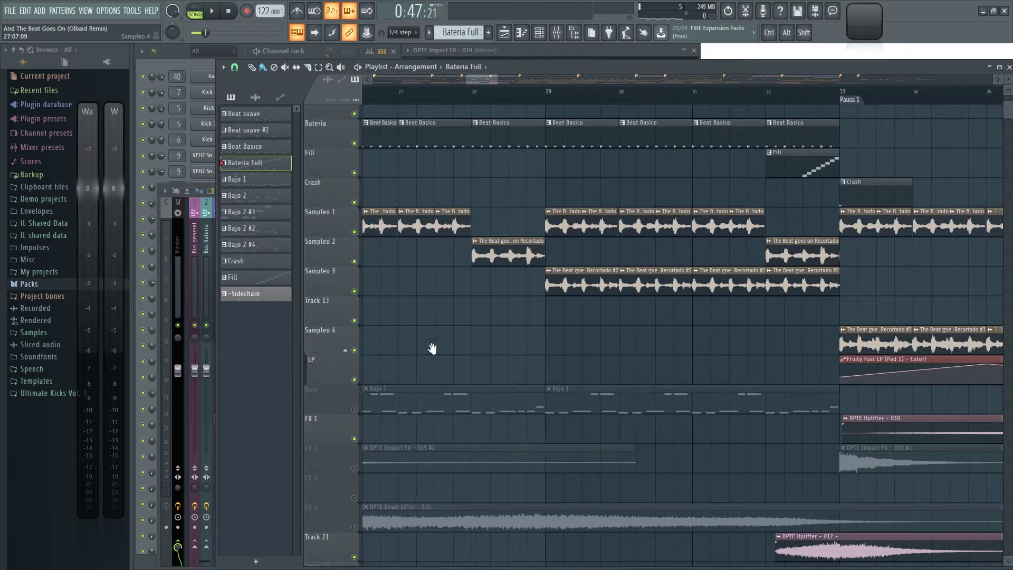
pyautogui.scroll(-2, 430, 350)
pyautogui.scroll(2, 391, 294)
pyautogui.hscroll(-3, 445, 296)
pyautogui.click(356, 333)
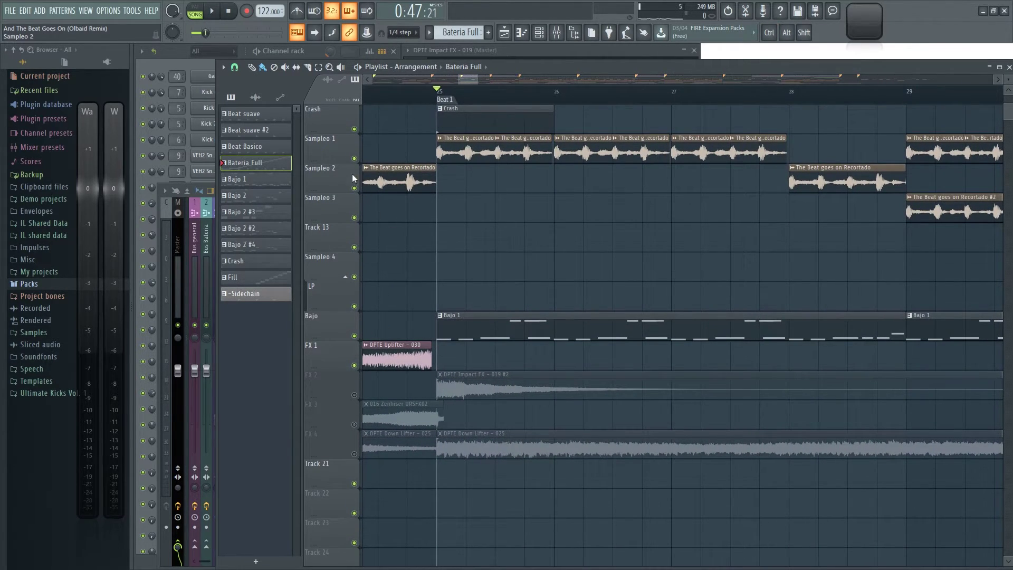
pyautogui.click(354, 158)
pyautogui.press('space')
pyautogui.scroll(3, 527, 263)
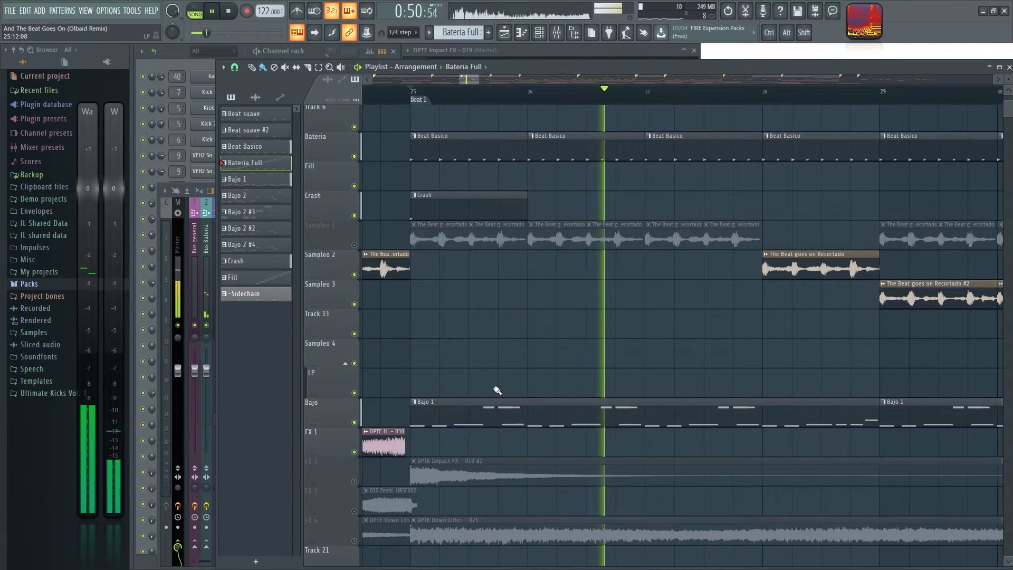
pyautogui.scroll(-2, 503, 401)
pyautogui.press('space')
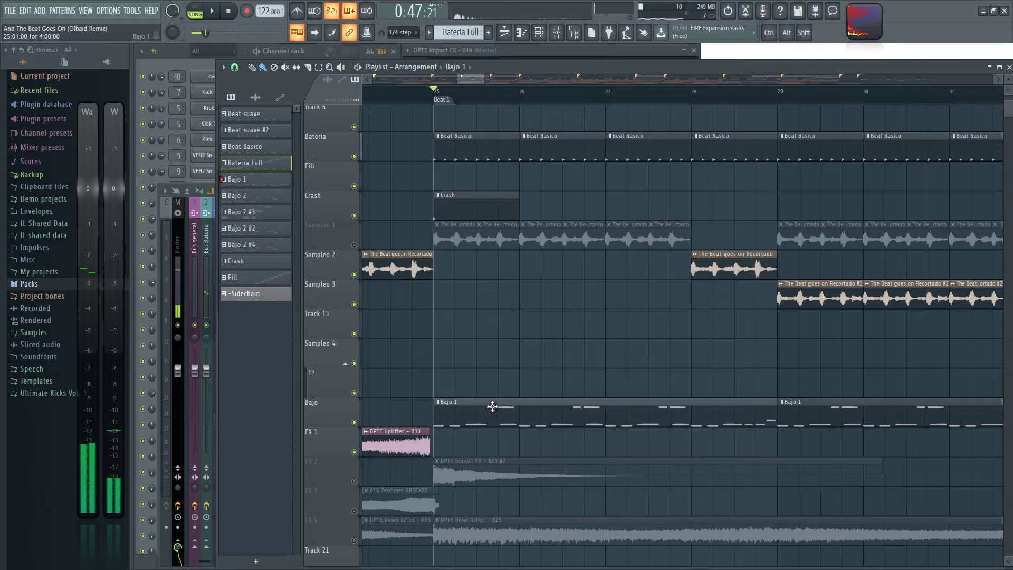
# Step: Open the Bajo 1 pattern's Slap instrument and audition it with the Electric channel muted
pyautogui.doubleClick(492, 406)
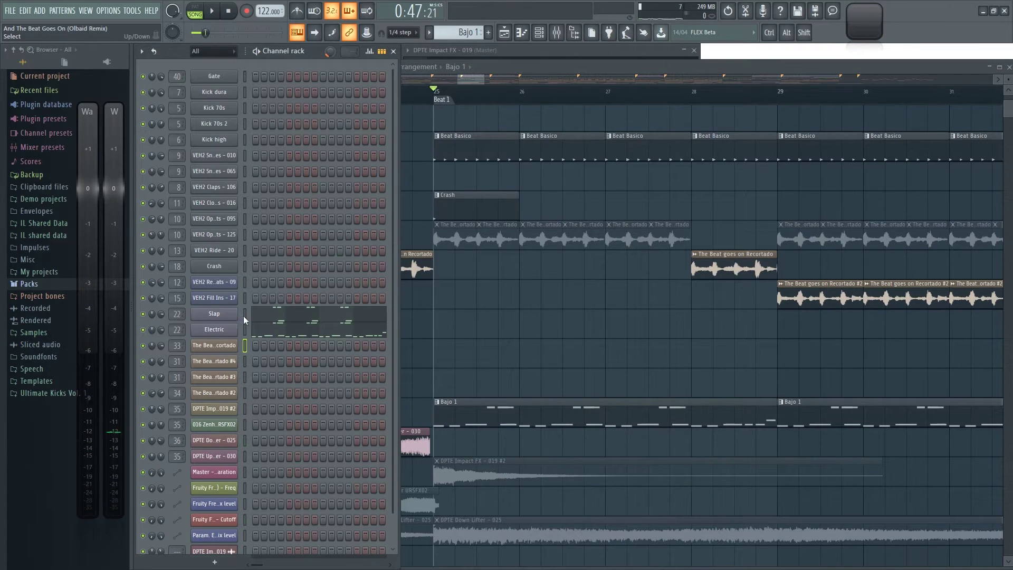
pyautogui.click(235, 315)
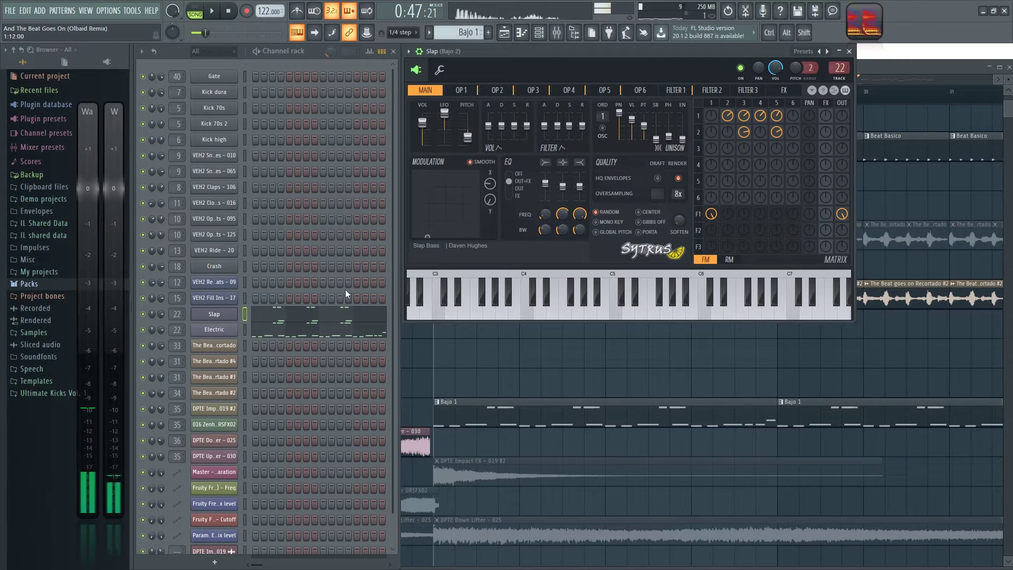
pyautogui.press('space')
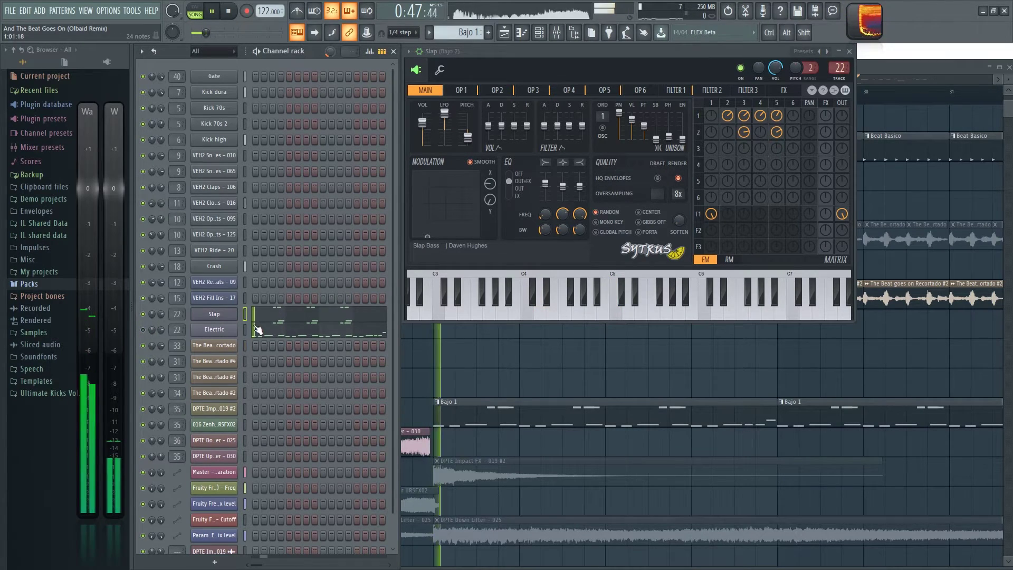
pyautogui.press('space')
# Step: Open the Electric bass instrument, audition it with the Slap channel muted, and unmute Slap
pyautogui.click(230, 331)
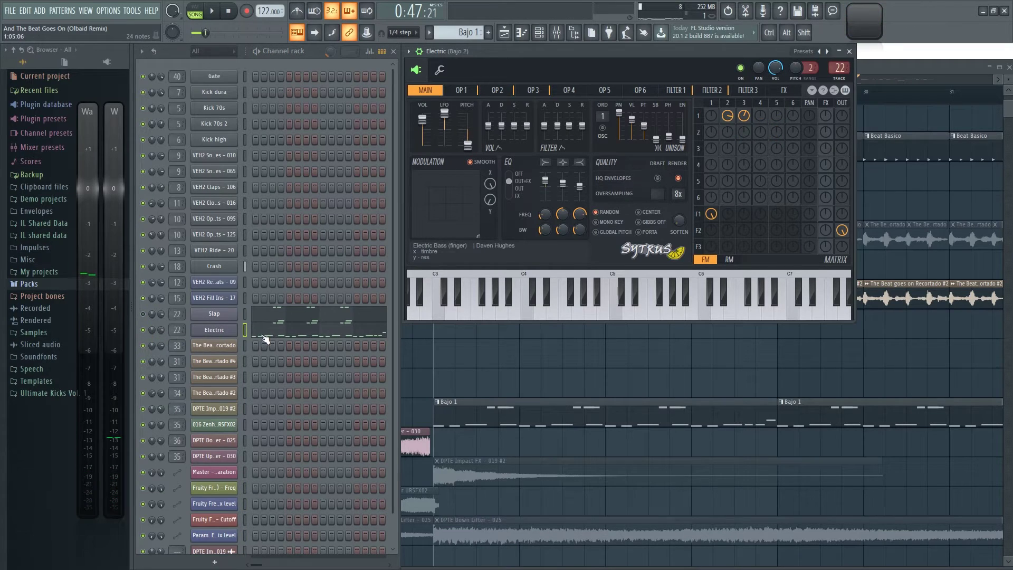
pyautogui.press('x')
pyautogui.press('space')
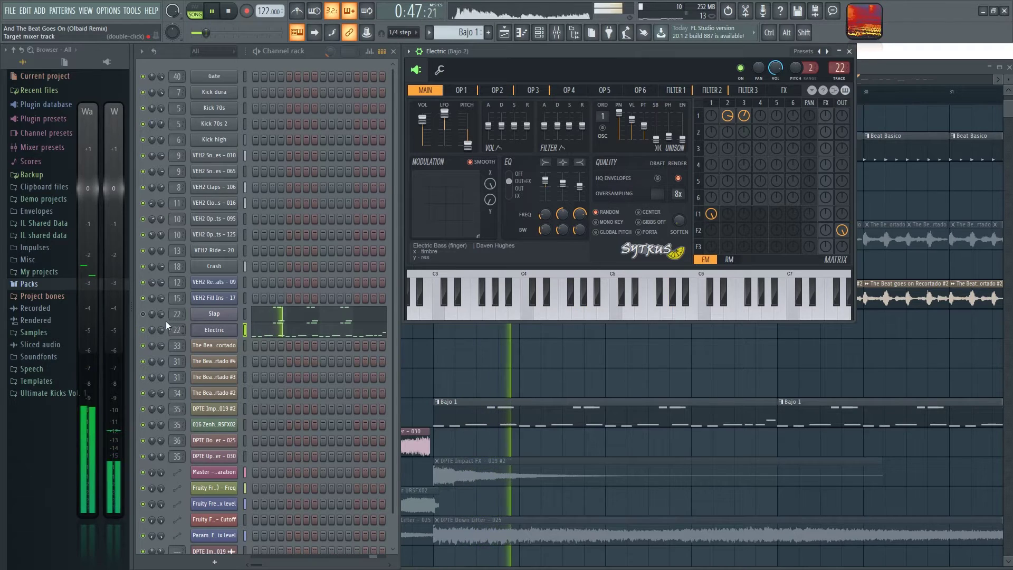
pyautogui.press('space')
pyautogui.click(143, 314)
# Step: Return to the playlist at Beat 1 and unmute the Sampleo 1 track
pyautogui.rightClick(514, 381)
pyautogui.scroll(2, 469, 372)
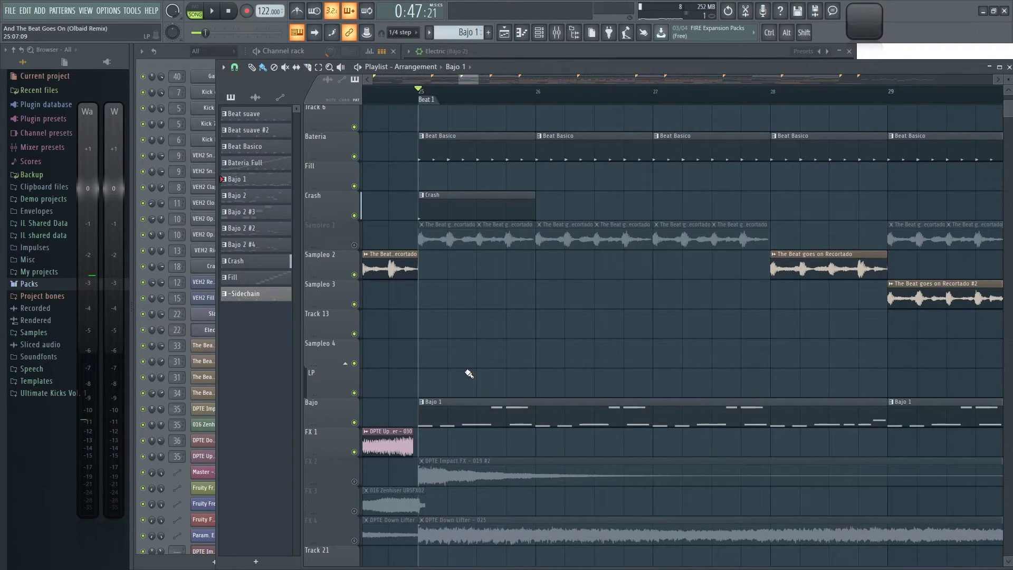
pyautogui.scroll(1, 469, 373)
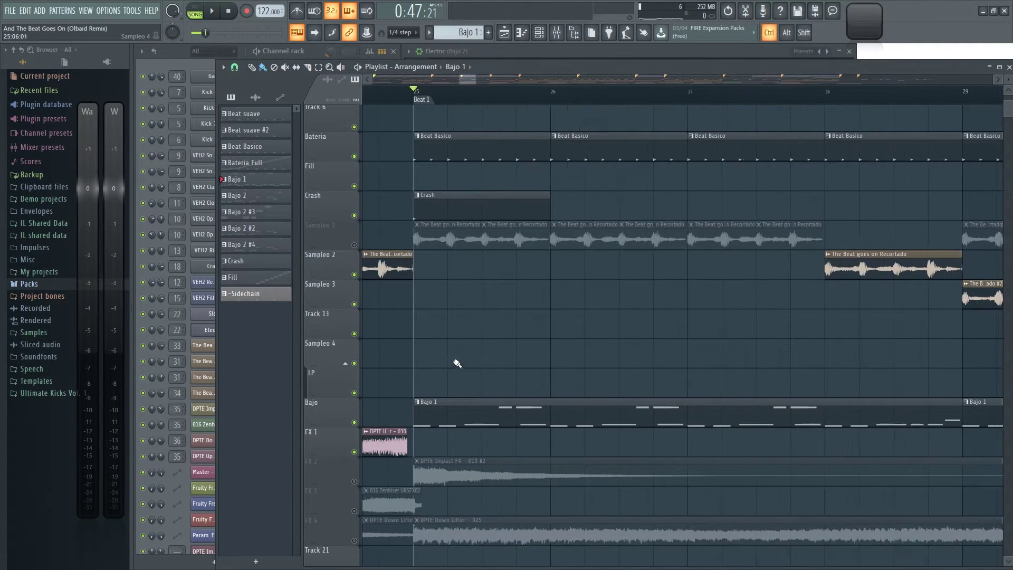
pyautogui.click(354, 244)
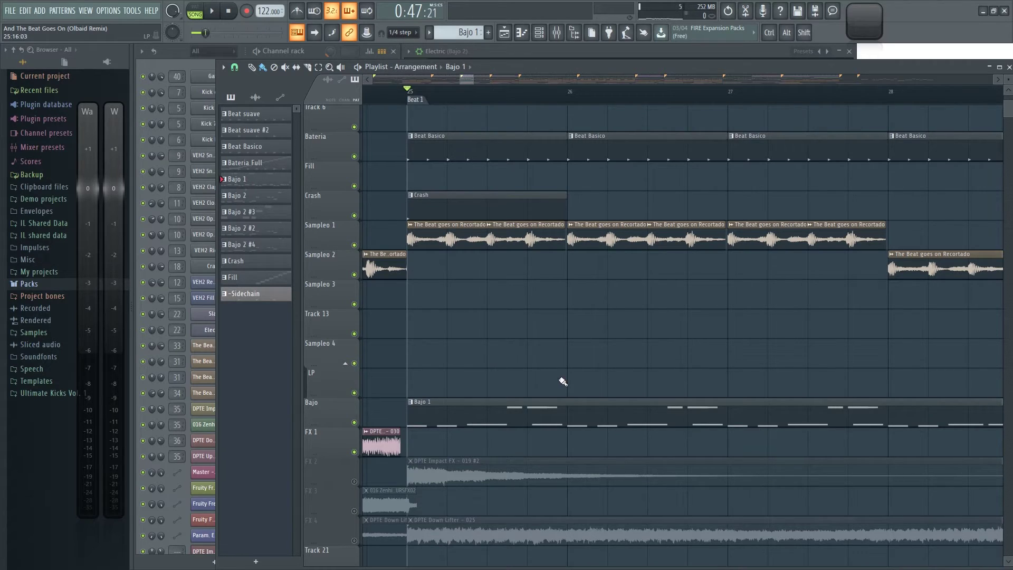
pyautogui.moveTo(473, 368); pyautogui.dragTo(442, 343)
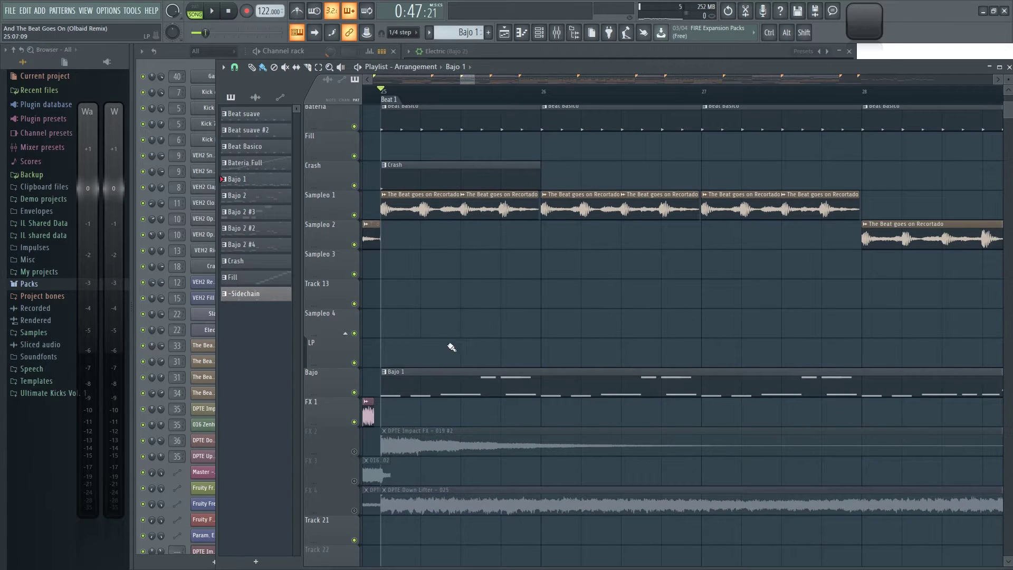
pyautogui.moveTo(461, 291); pyautogui.dragTo(505, 301)
pyautogui.moveTo(598, 306)
pyautogui.mouseDown()
pyautogui.moveTo(553, 307)
pyautogui.moveTo(588, 304)
pyautogui.mouseUp()
pyautogui.scroll(-2, 553, 307)
pyautogui.scroll(1, 474, 322)
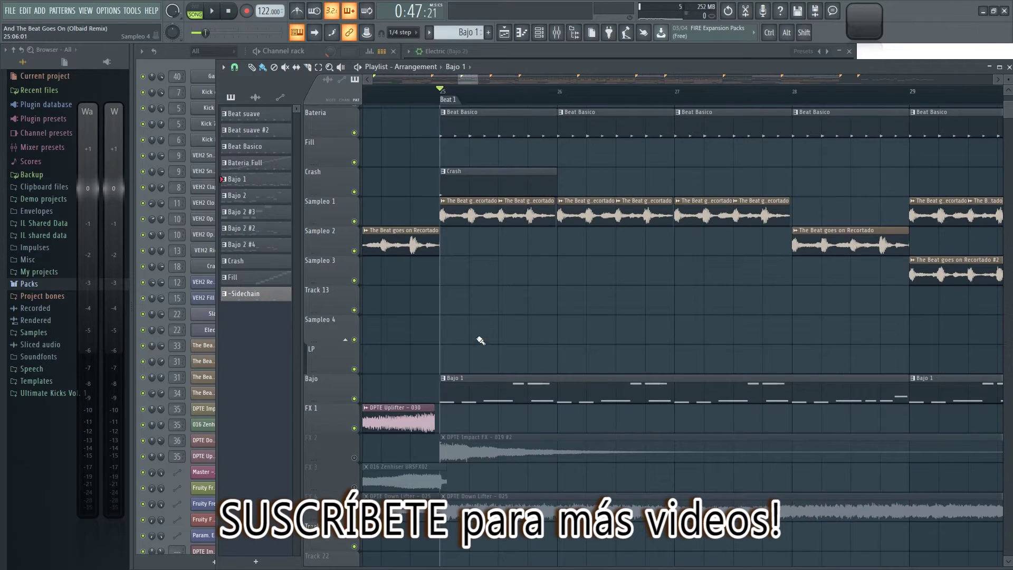
# Step: Mute the Bajo, Bateria and Crash tracks to isolate the Sampleo 1 clips at Beat 1
pyautogui.click(354, 399)
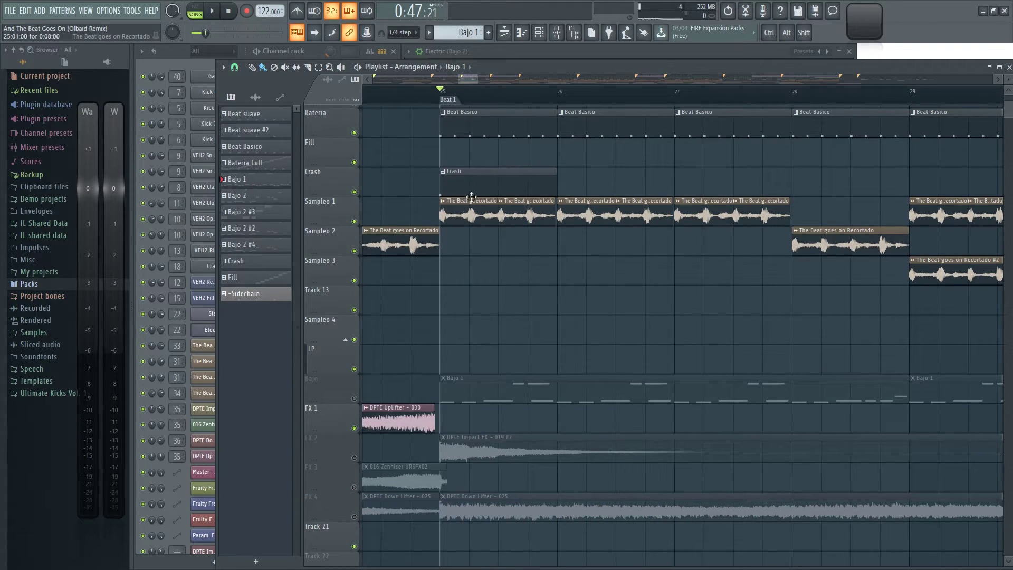
pyautogui.click(354, 132)
pyautogui.scroll(1, 354, 132)
pyautogui.click(354, 222)
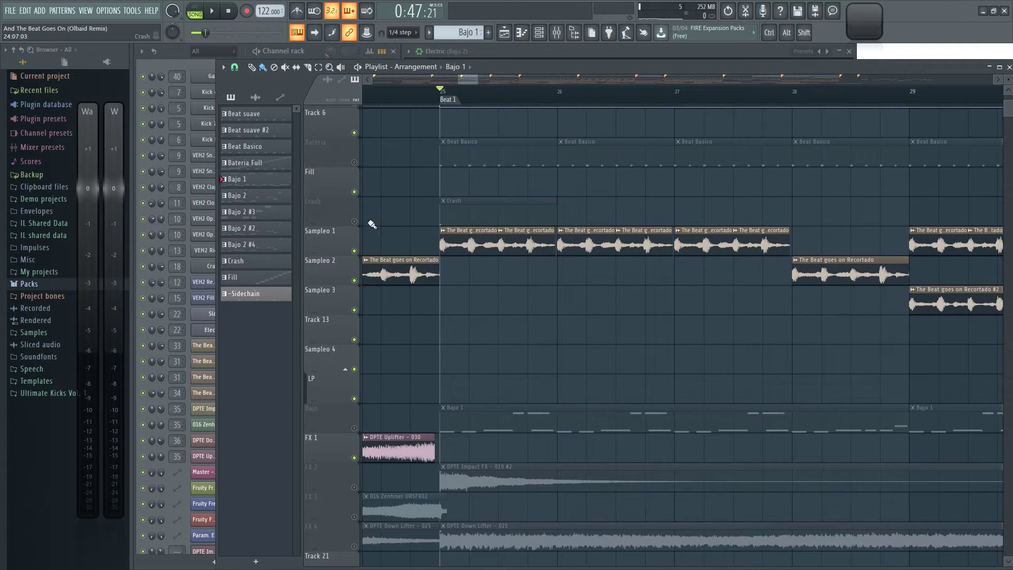
pyautogui.scroll(-2, 373, 222)
pyautogui.scroll(1, 463, 242)
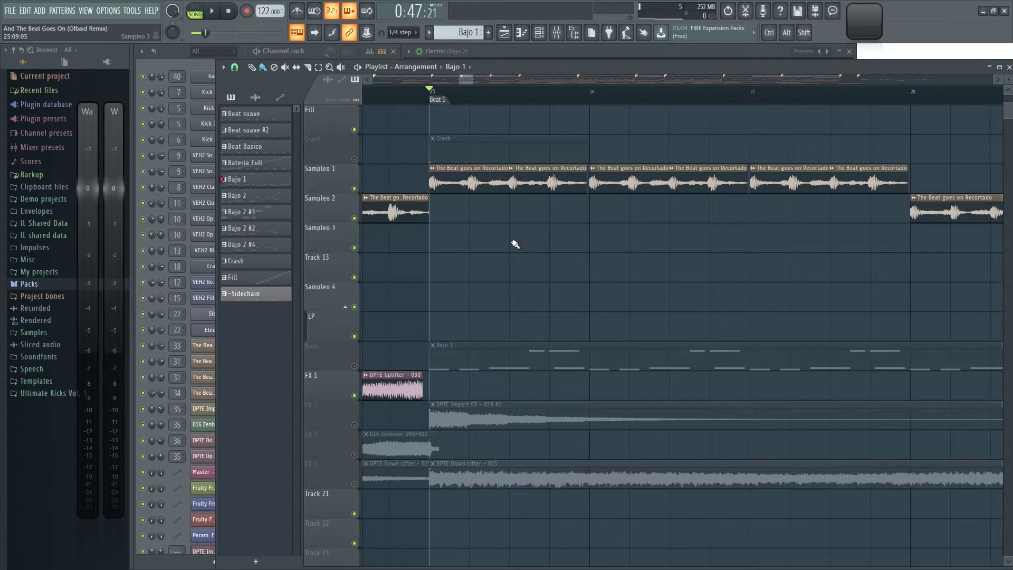
# Step: Audition the Sampleo 1 clips from Beat 1 with Fruity parametric EQ 2 bypassed on the Voz 1 mixer channel
pyautogui.press('F9')
pyautogui.press('space')
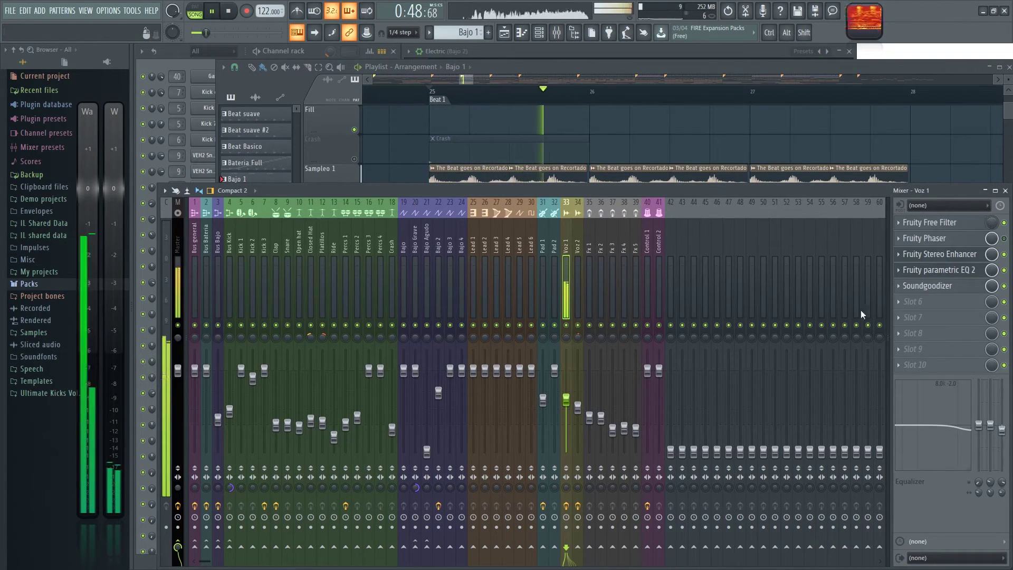
pyautogui.press('space')
pyautogui.press('space')
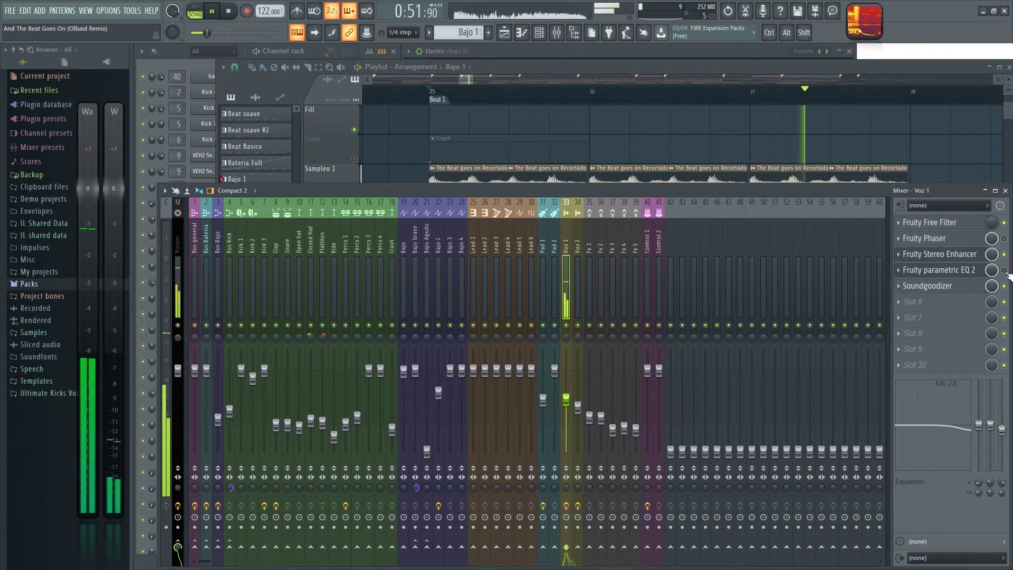
pyautogui.press('space')
pyautogui.press('space')
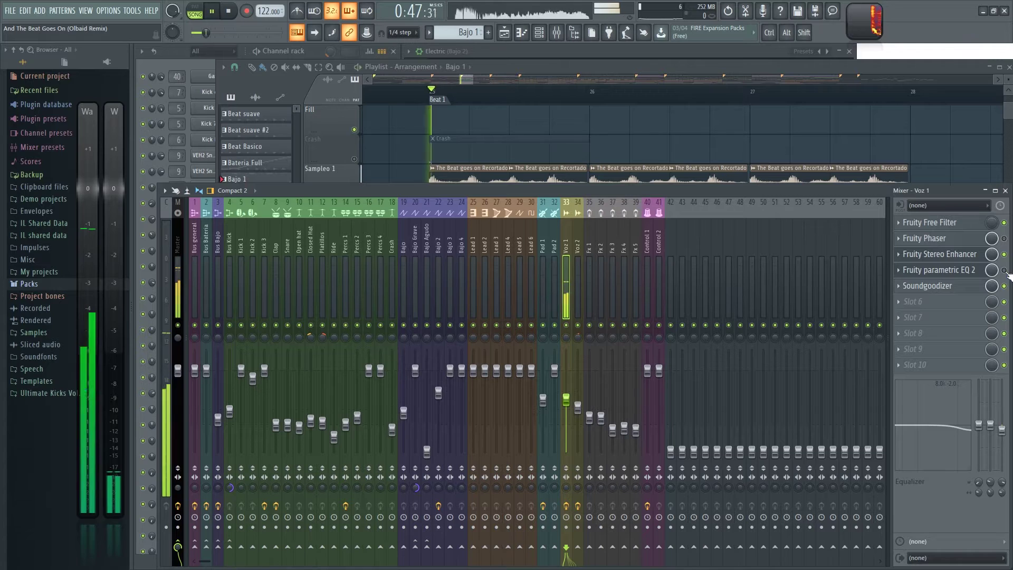
# Step: Listen to the vocal sample clips up to bar 29 and re-enable Fruity parametric EQ 2 on Voz 1
pyautogui.moveTo(911, 151); pyautogui.dragTo(866, 131)
pyautogui.scroll(-3, 838, 270)
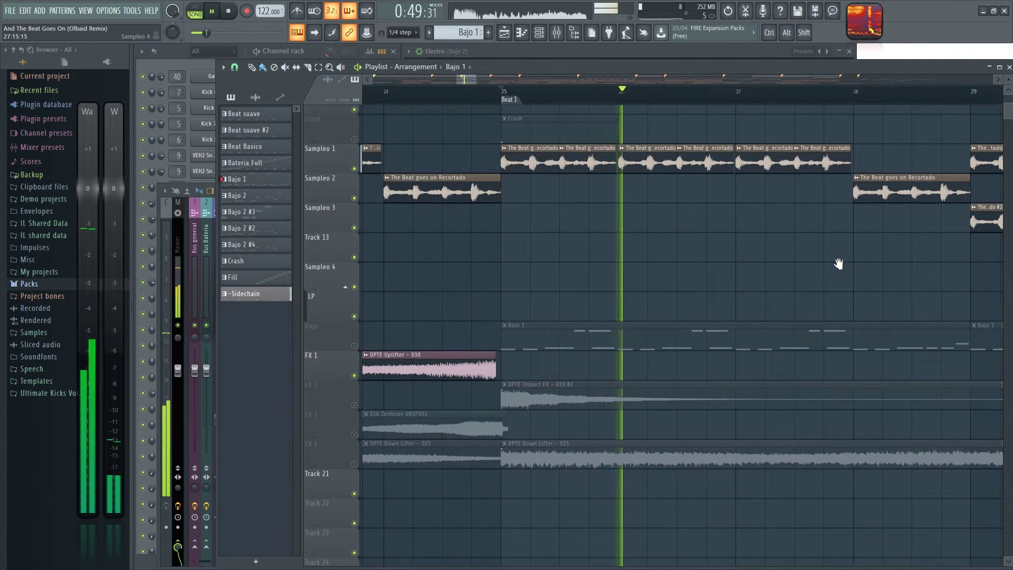
pyautogui.moveTo(842, 263); pyautogui.dragTo(804, 273)
pyautogui.press('F9')
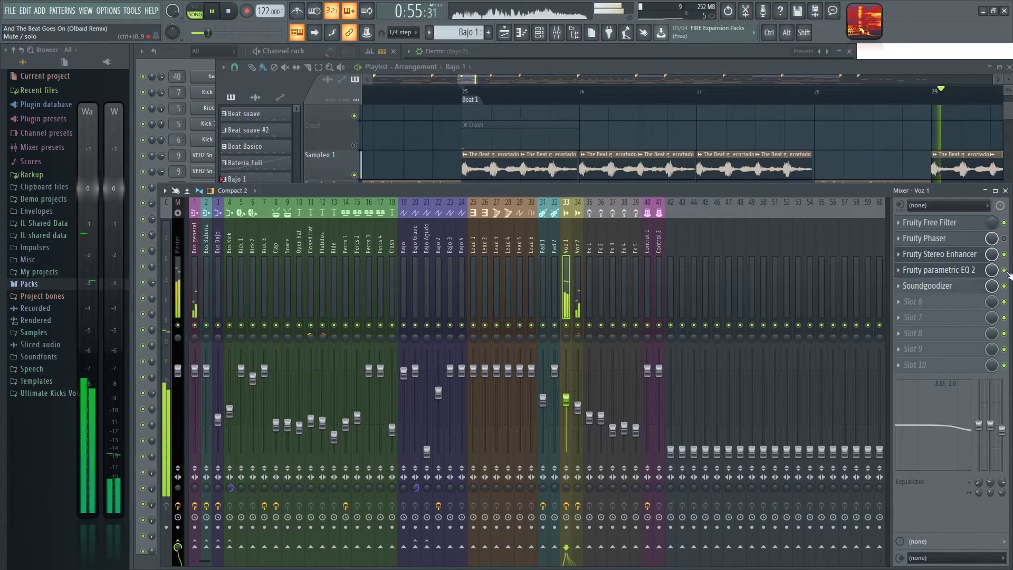
# Step: Unmute the Bajo track and audition it with the vocal samples from Beat 1, checking the Voz channels in the mixer
pyautogui.click(652, 136)
pyautogui.click(354, 352)
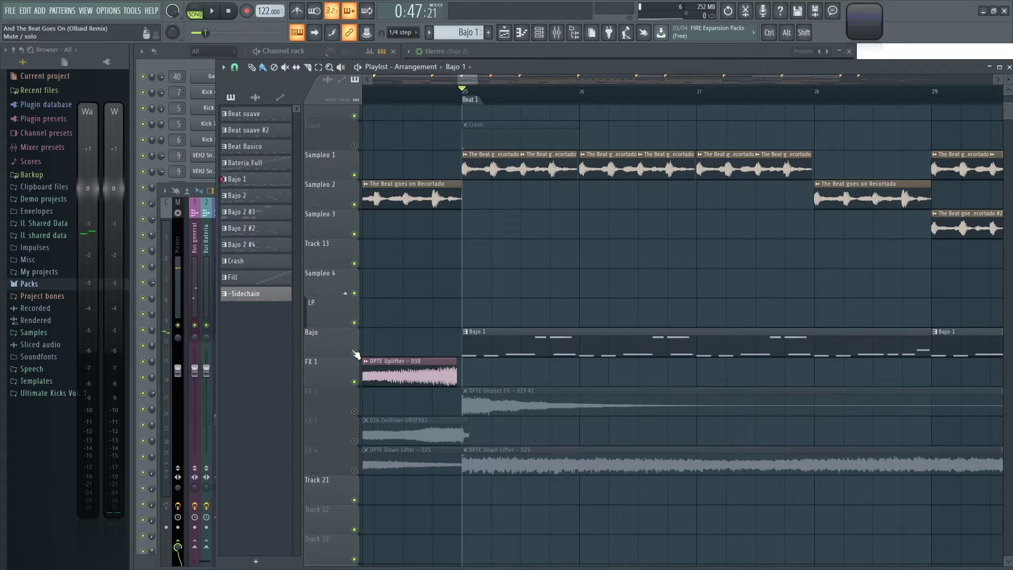
pyautogui.press('space')
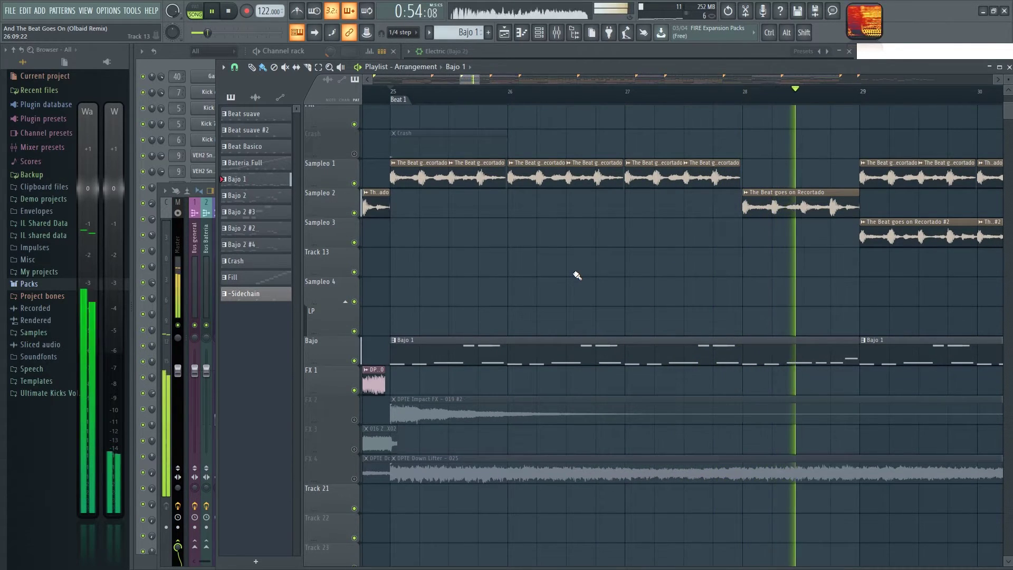
pyautogui.press('F9')
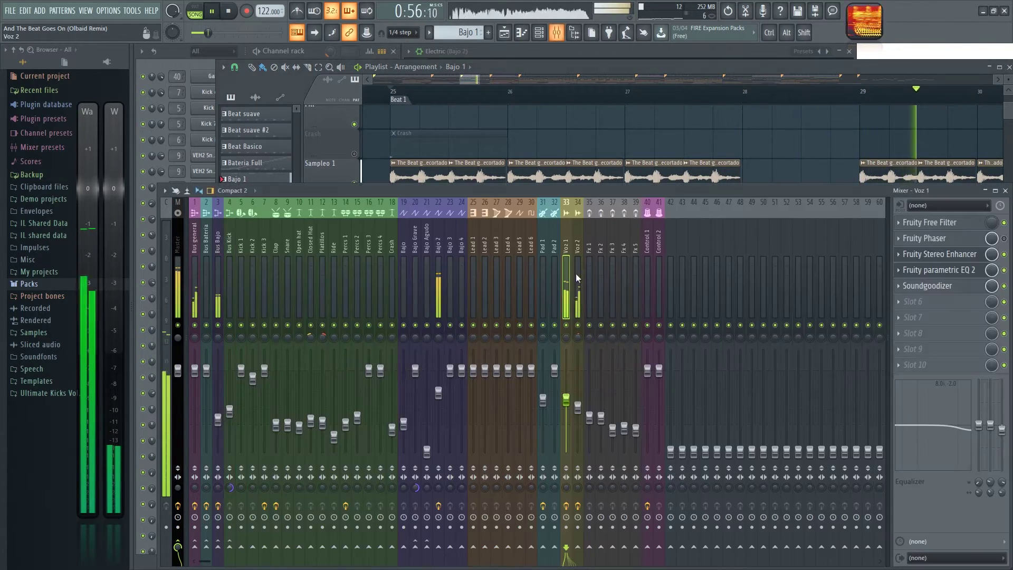
pyautogui.press('space')
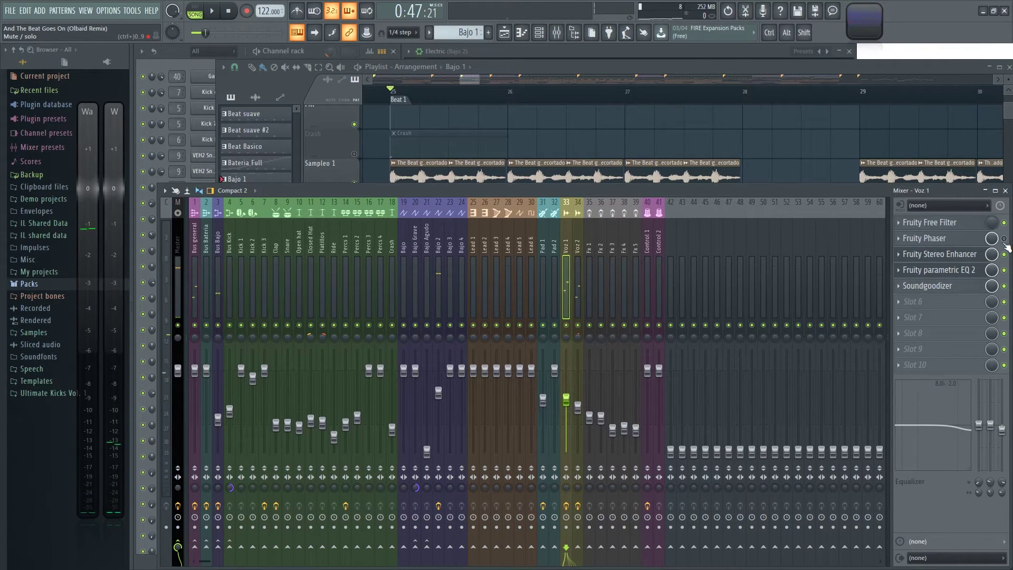
# Step: Unmute the Crash and Bateria tracks in the playlist and audition the Beat 1 section with drums, bass and samples
pyautogui.press('F5')
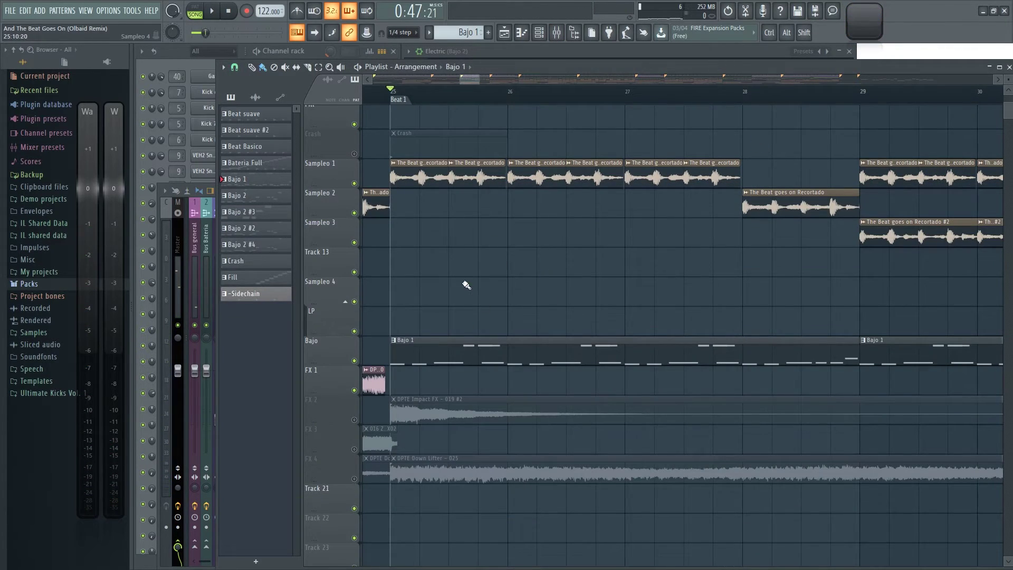
pyautogui.scroll(5, 422, 282)
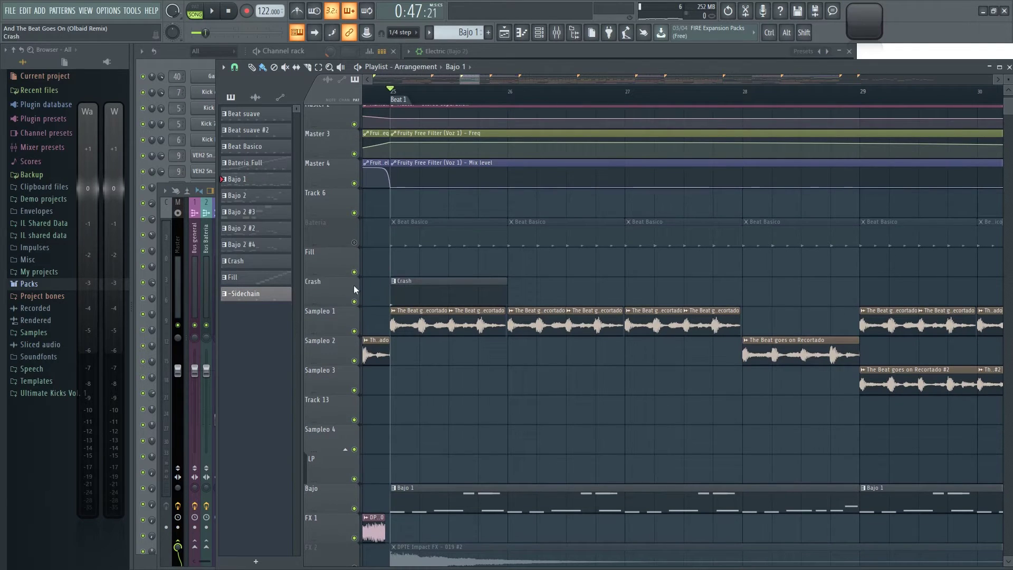
pyautogui.click(356, 240)
pyautogui.scroll(2, 392, 286)
pyautogui.scroll(2, 404, 388)
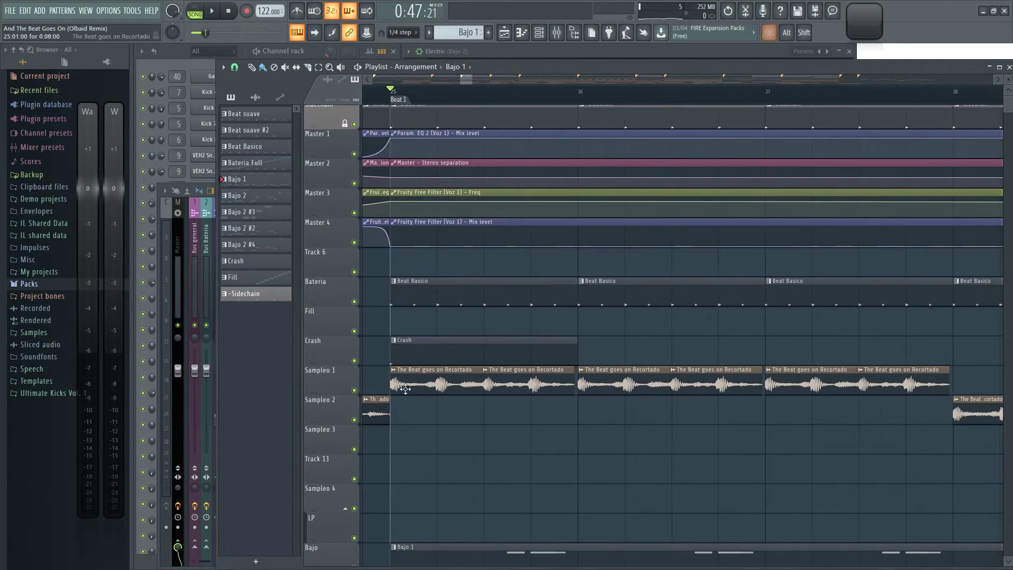
pyautogui.scroll(-5, 417, 379)
pyautogui.press('space')
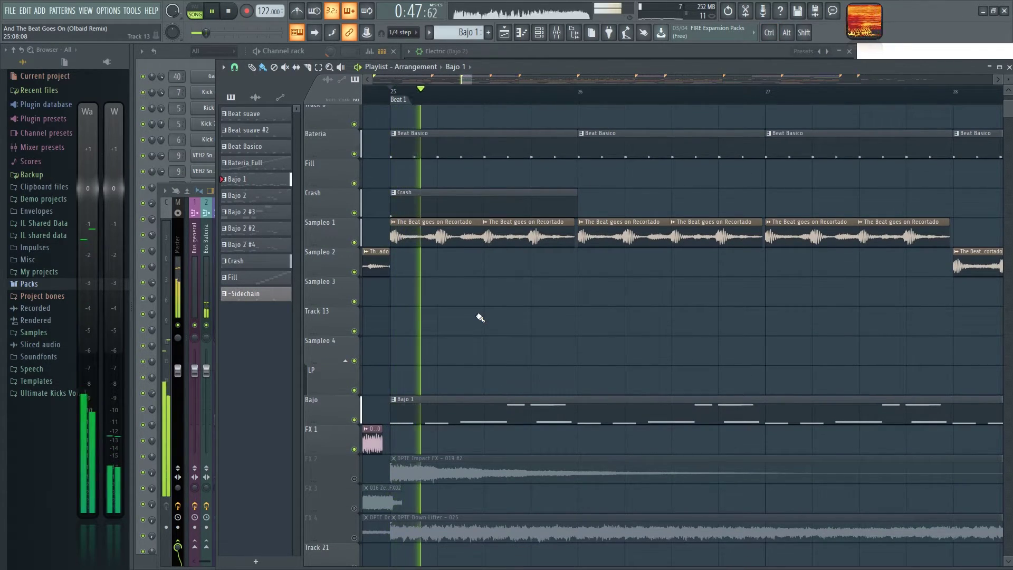
pyautogui.scroll(-3, 493, 361)
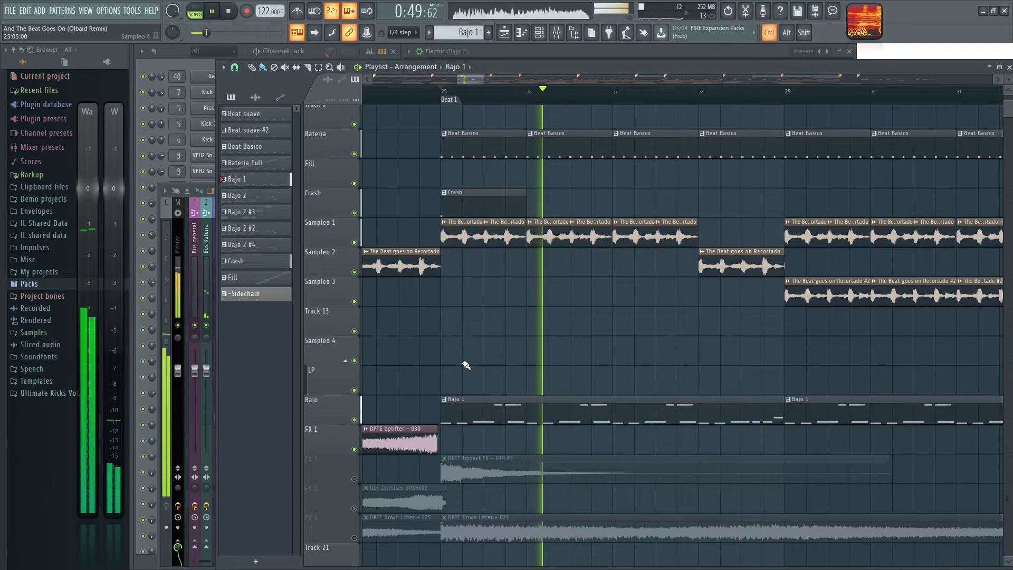
pyautogui.scroll(2, 465, 348)
pyautogui.scroll(-3, 369, 379)
pyautogui.press('space')
# Step: Unmute the FX 2, FX 3 and FX 4 tracks in the playlist
pyautogui.click(354, 390)
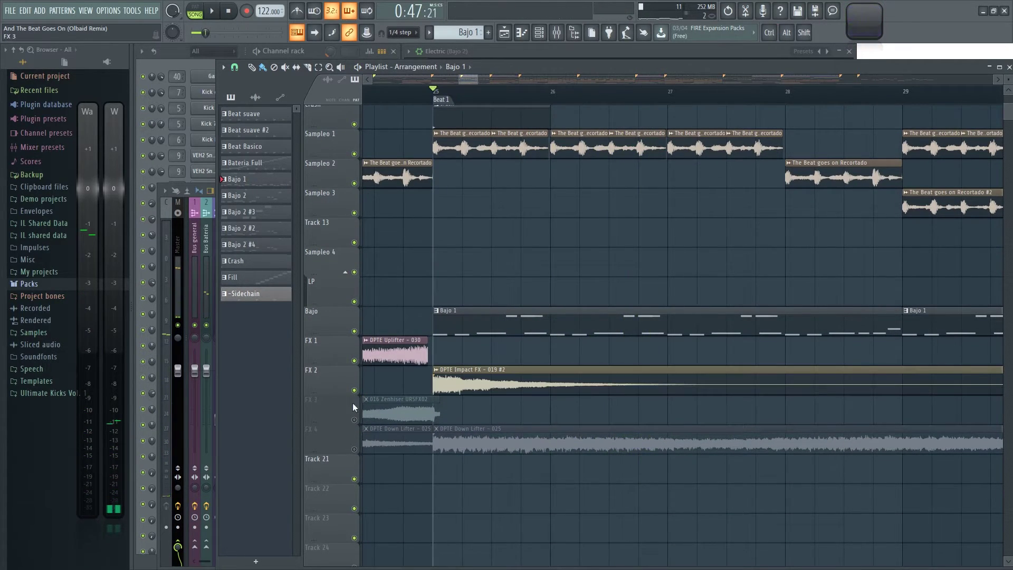
pyautogui.click(356, 449)
pyautogui.scroll(-5, 526, 291)
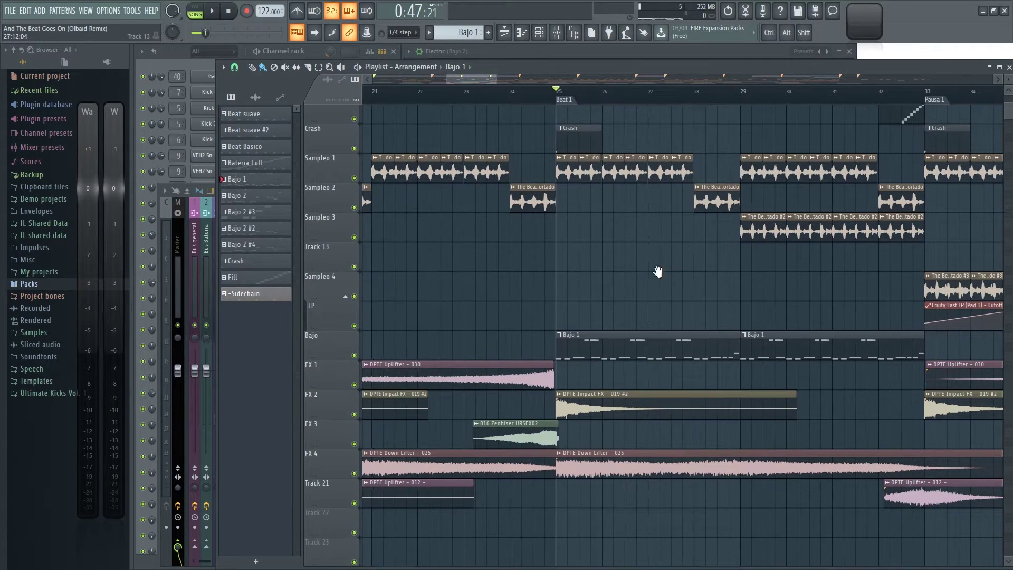
# Step: Play the end of the Beat 1 section leading into Pausa 1
pyautogui.scroll(2, 656, 271)
pyautogui.scroll(2, 644, 339)
pyautogui.click(683, 99)
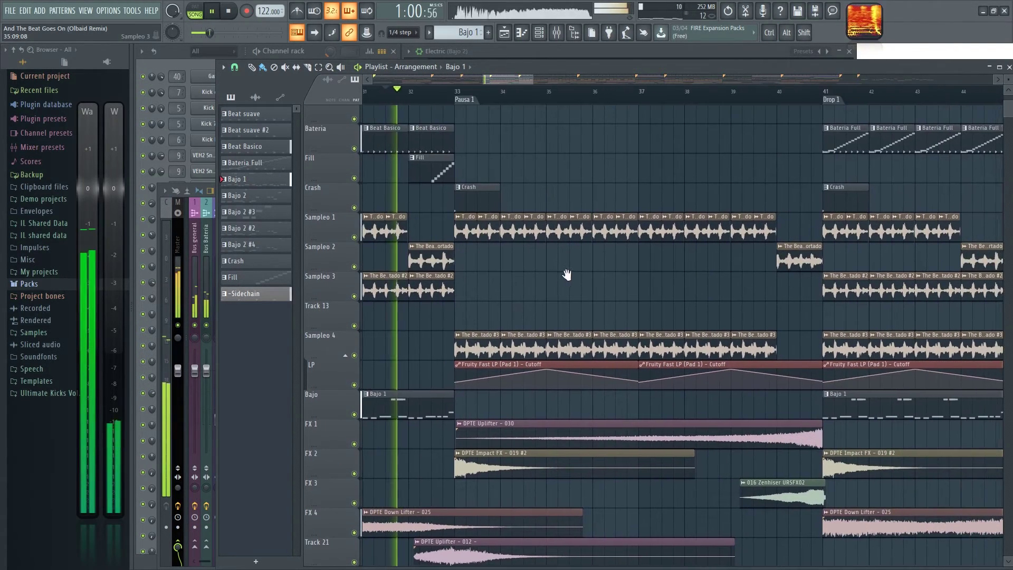
pyautogui.press('space')
# Step: Mute the Sampleo 4 track and audition the Sampleo 1 clips from the start of Pausa 1
pyautogui.scroll(2, 512, 278)
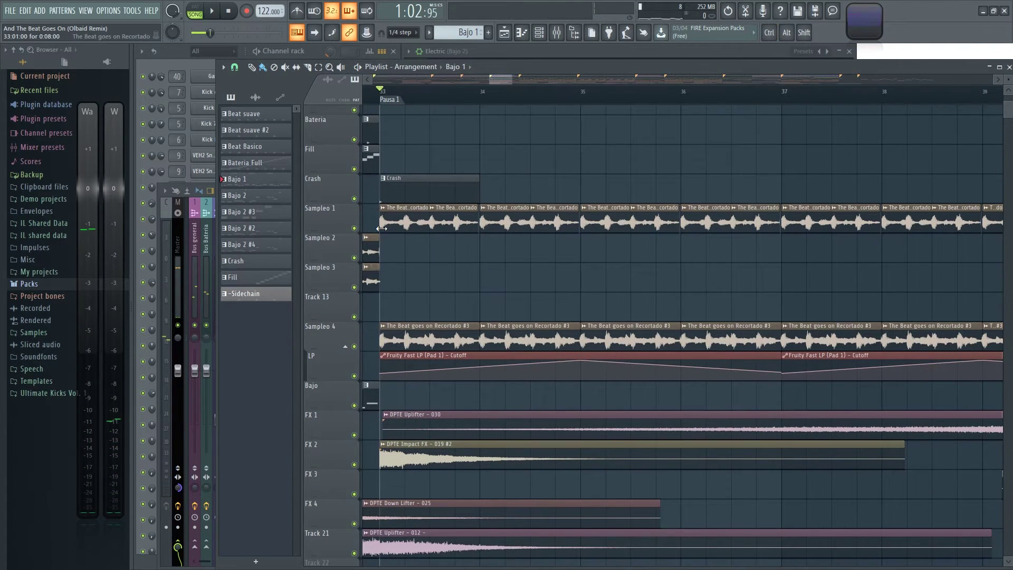
pyautogui.click(354, 346)
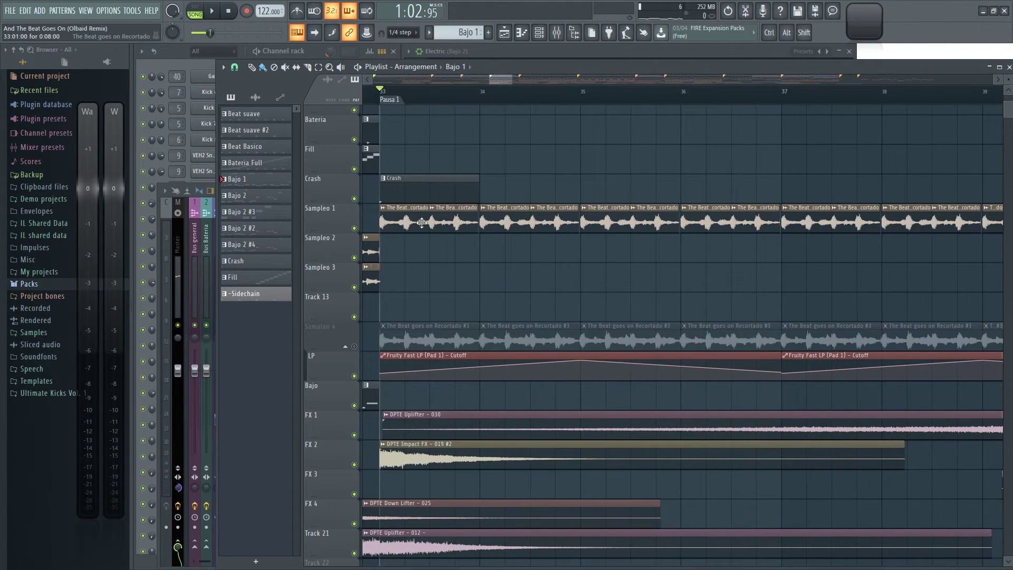
pyautogui.press('space')
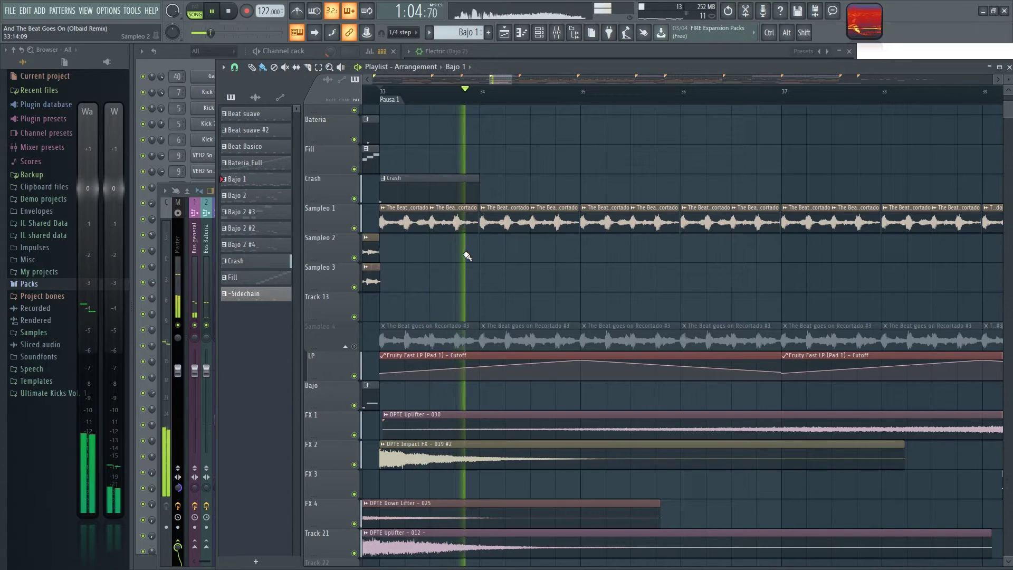
pyautogui.scroll(-2, 501, 274)
pyautogui.press('space')
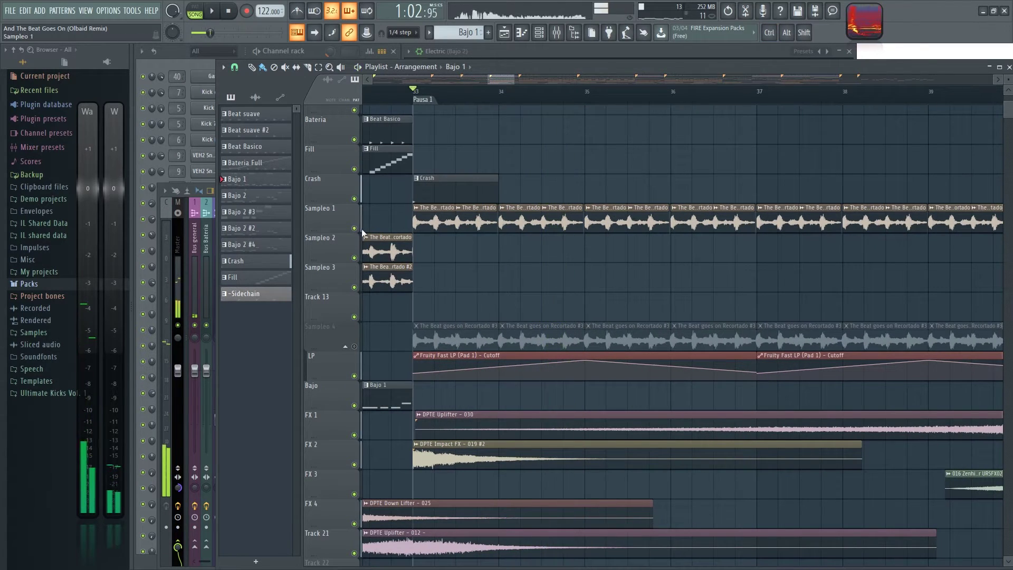
# Step: Mute Sampleo 1, unmute Sampleo 4, and follow the playback from Pausa 1 into Drop 1
pyautogui.click(354, 228)
pyautogui.click(353, 347)
pyautogui.scroll(-3, 576, 290)
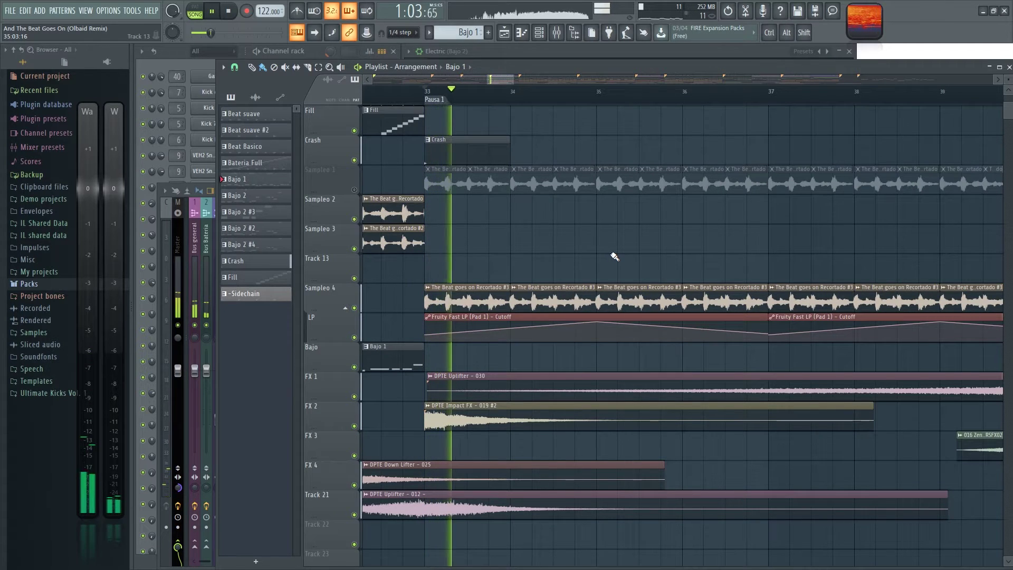
pyautogui.scroll(-2, 614, 257)
pyautogui.moveTo(695, 252); pyautogui.dragTo(606, 237)
pyautogui.moveTo(715, 242); pyautogui.dragTo(693, 235)
pyautogui.moveTo(791, 241); pyautogui.dragTo(550, 234)
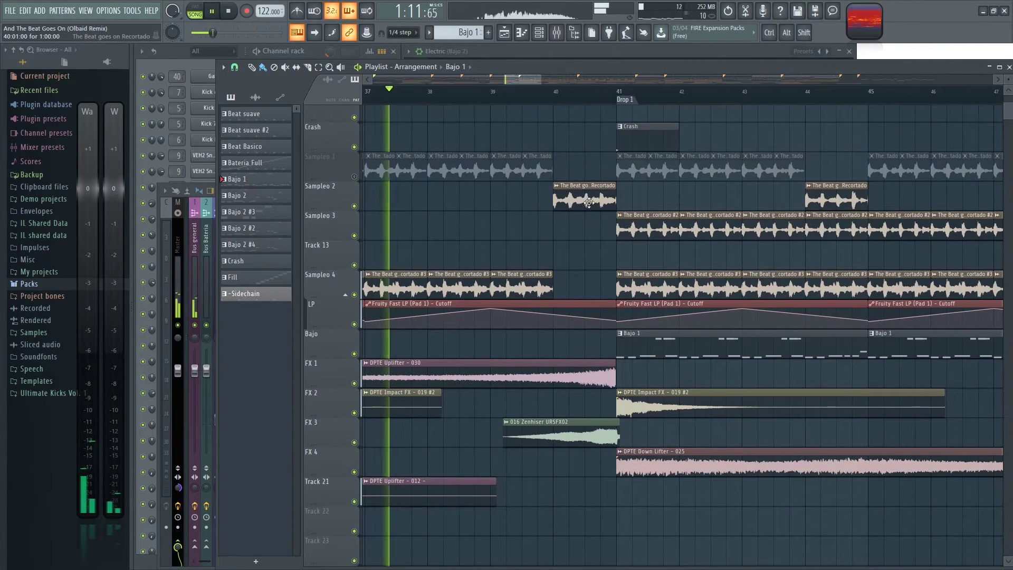
pyautogui.moveTo(608, 262); pyautogui.dragTo(579, 265)
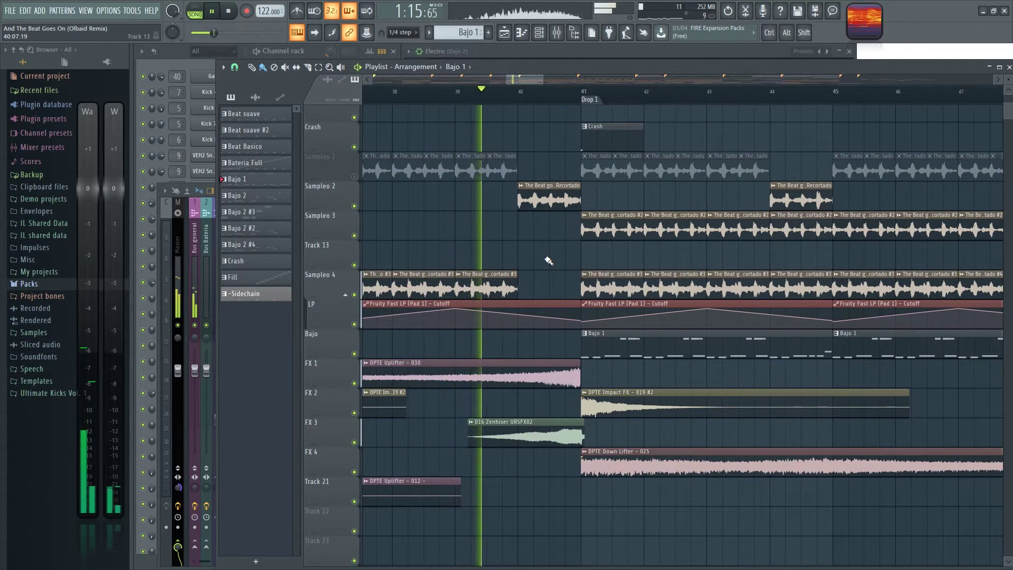
pyautogui.moveTo(560, 259); pyautogui.dragTo(475, 302)
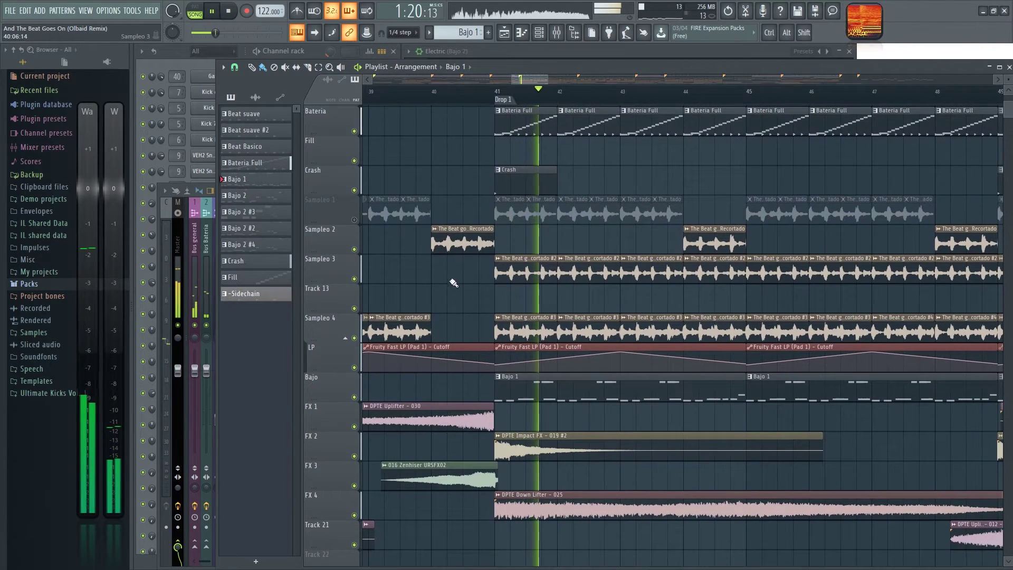
# Step: Unmute the Sampleo 1 track and audition it with all the other samples in Drop 1
pyautogui.click(354, 220)
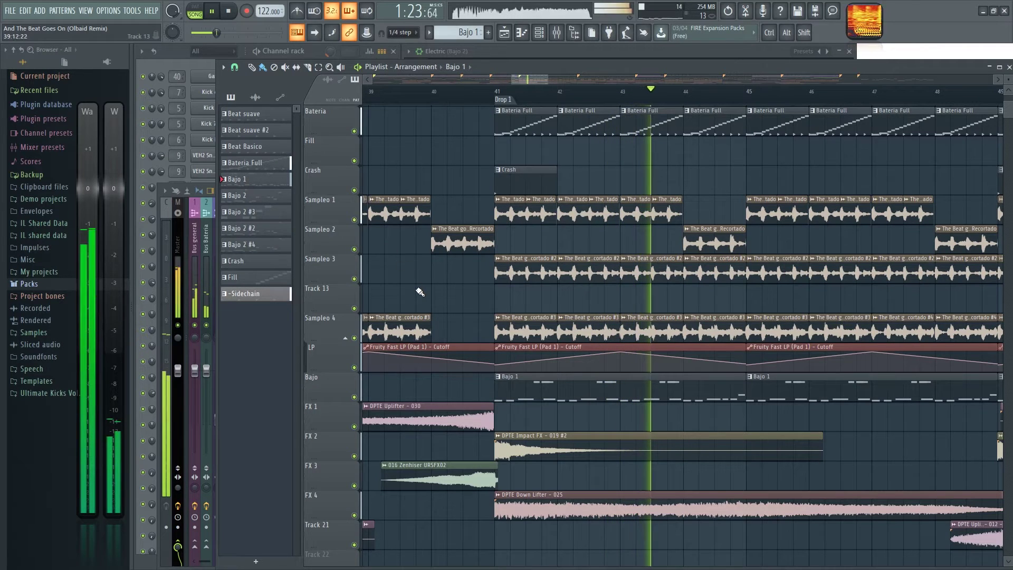
pyautogui.press('space')
pyautogui.scroll(-2, 431, 294)
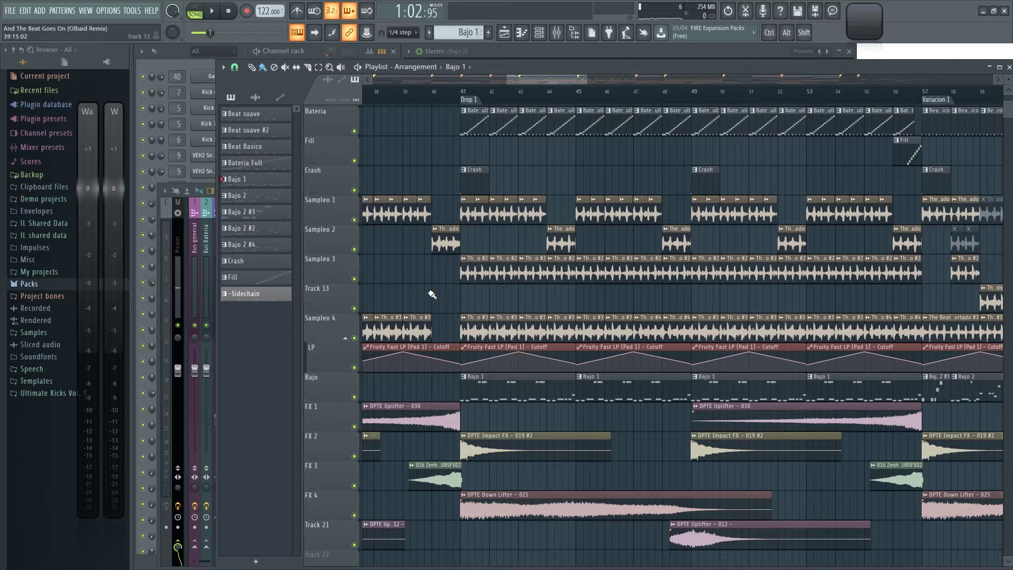
# Step: Mute the Sampleo 2, Sampleo 3 and Sampleo 4 tracks and audition Sampleo 1 from the start of Drop 1
pyautogui.scroll(3, 431, 294)
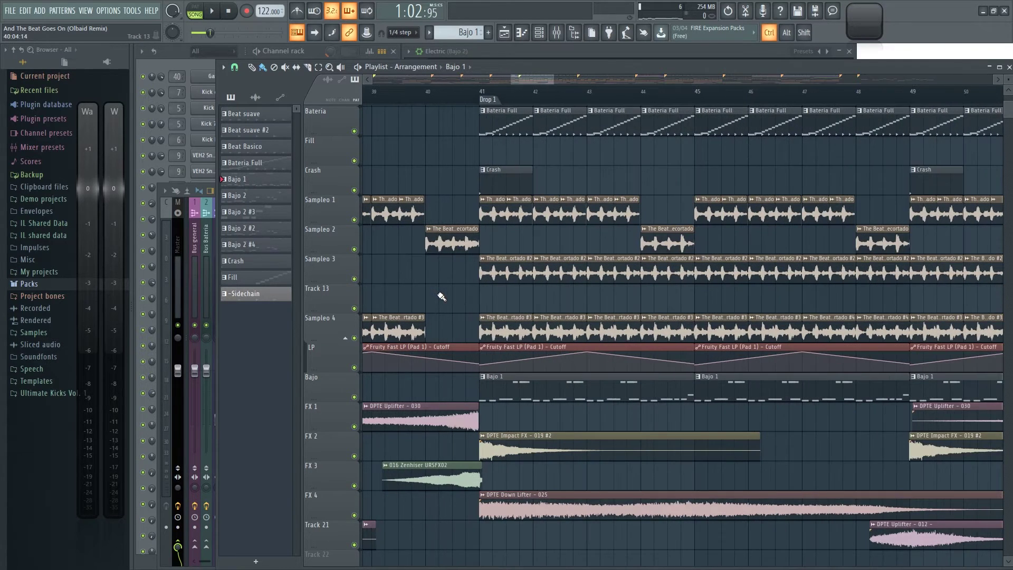
pyautogui.scroll(-2, 464, 298)
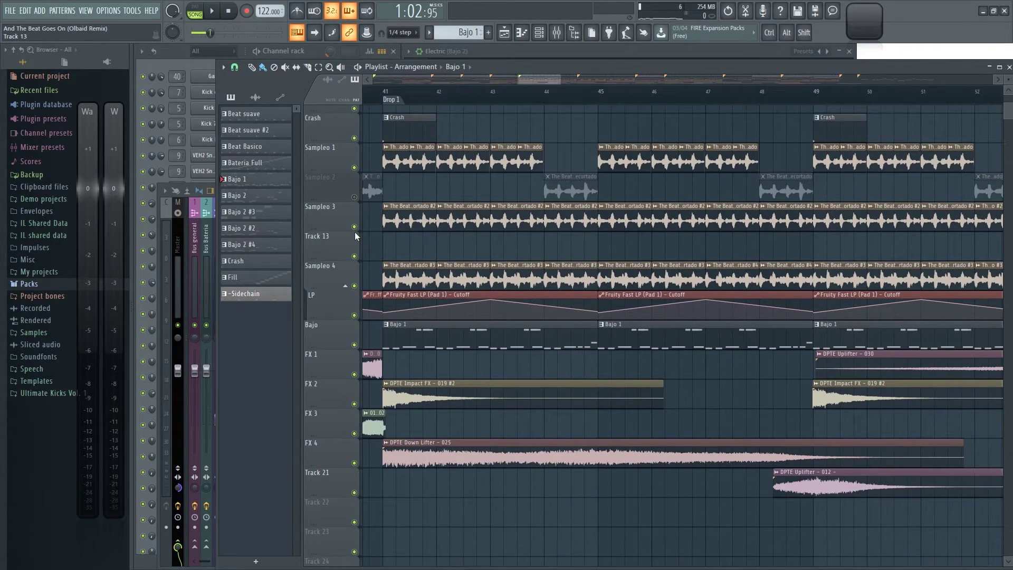
pyautogui.click(354, 227)
pyautogui.click(355, 286)
pyautogui.moveTo(385, 254); pyautogui.dragTo(410, 286)
pyautogui.click(407, 94)
pyautogui.press('space')
pyautogui.moveTo(510, 155); pyautogui.dragTo(541, 158)
pyautogui.press('space')
# Step: Mute Sampleo 1, unmute Sampleo 3, and audition the Sampleo 3 clips from the start of Drop 1
pyautogui.click(354, 202)
pyautogui.click(354, 261)
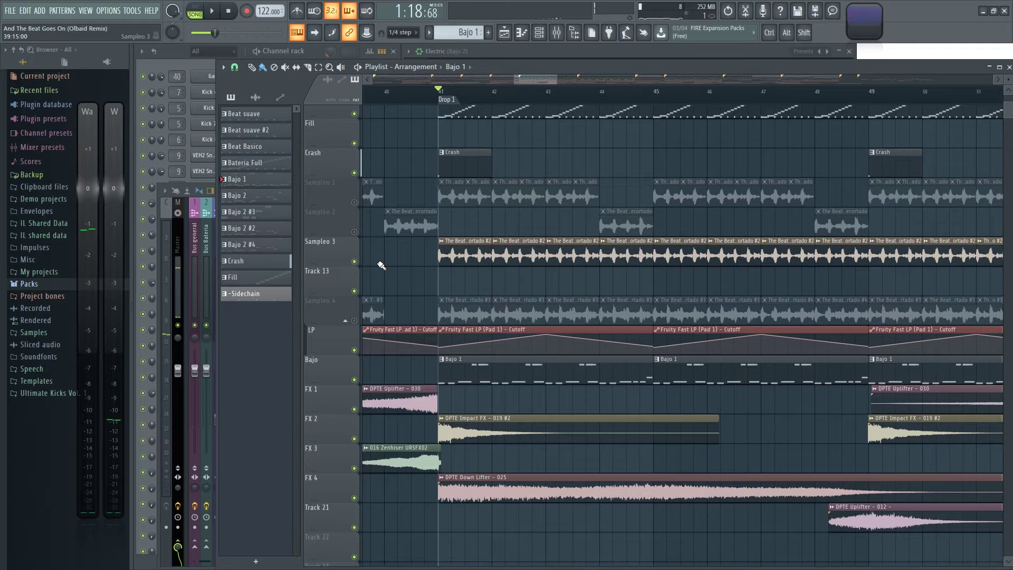
pyautogui.press('space')
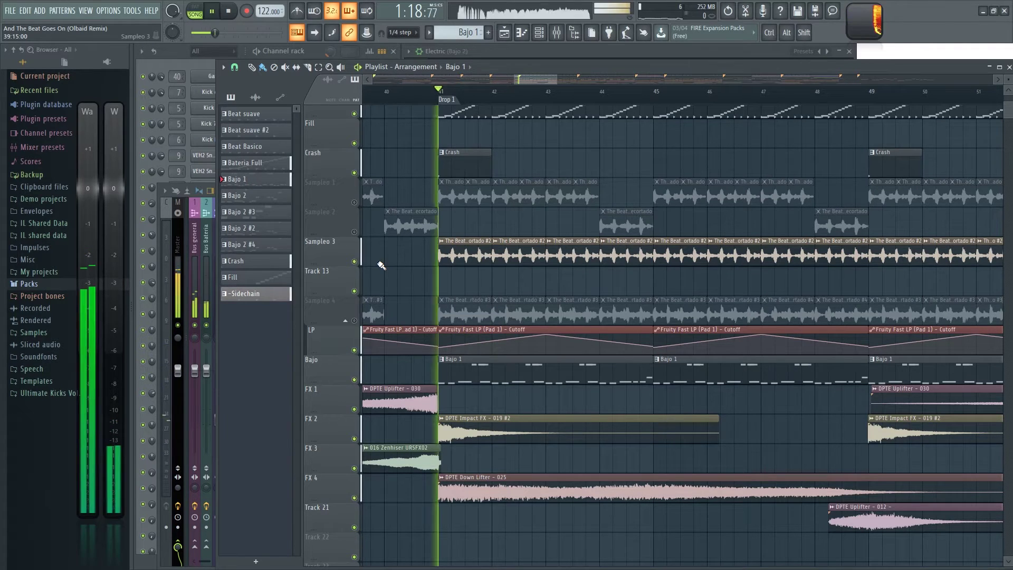
pyautogui.press('space')
# Step: Mute Sampleo 3, unmute Sampleo 4, and audition the Sampleo 4 clips from the start of Drop 1
pyautogui.click(354, 261)
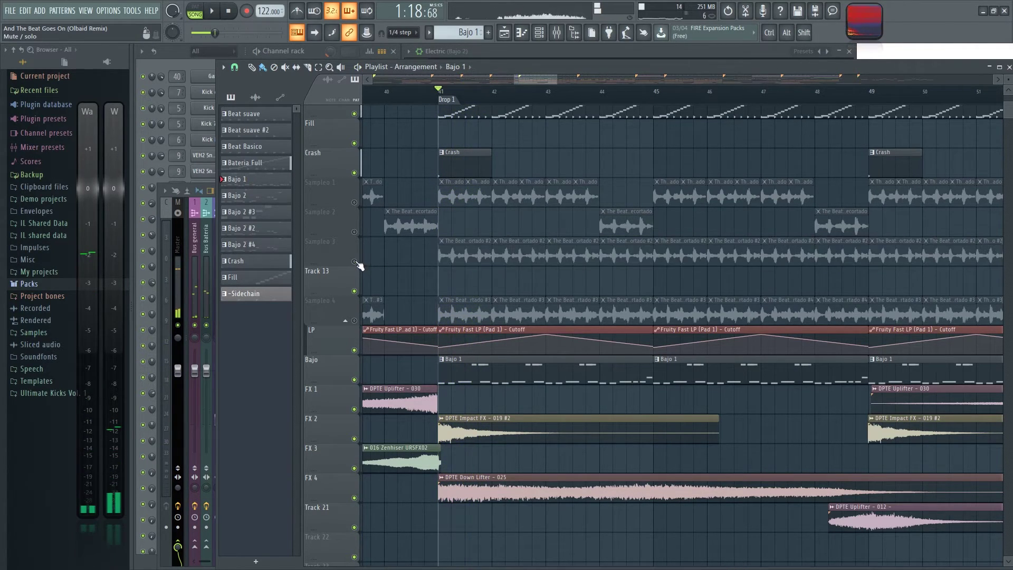
pyautogui.click(353, 320)
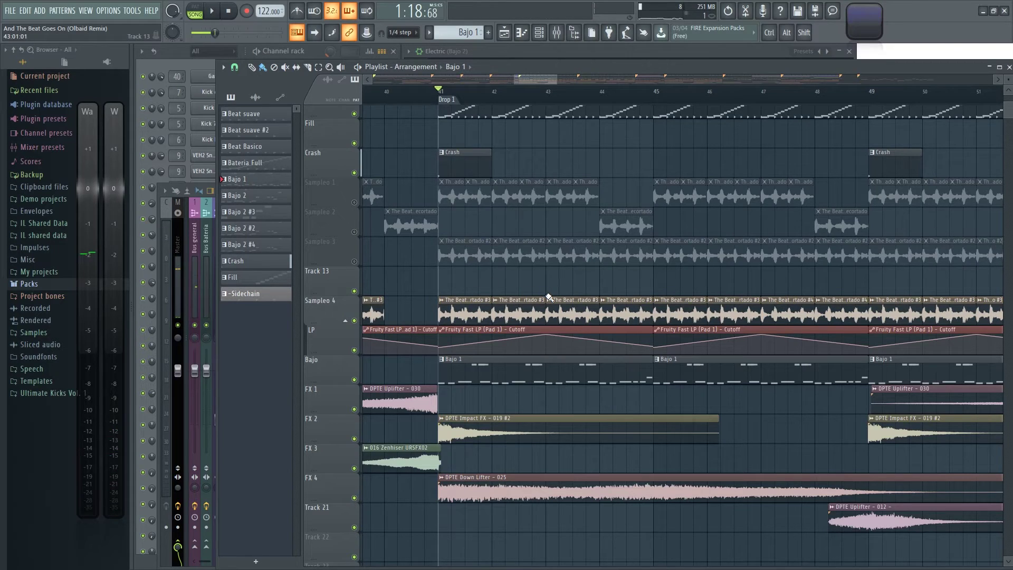
pyautogui.press('space')
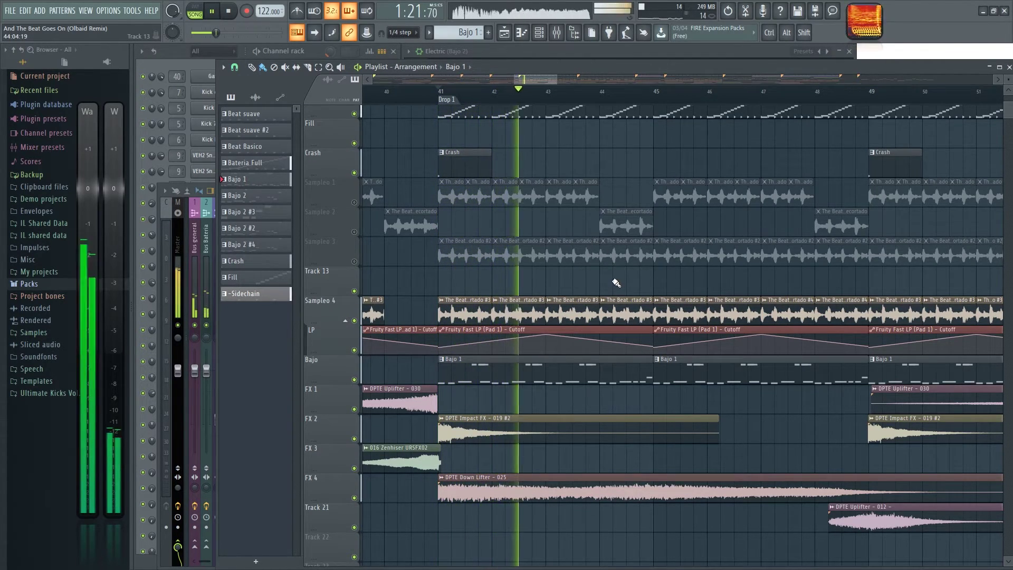
pyautogui.press('space')
pyautogui.keyDown('ctrl'); pyautogui.scroll(-5, 617, 264); pyautogui.keyUp('ctrl')
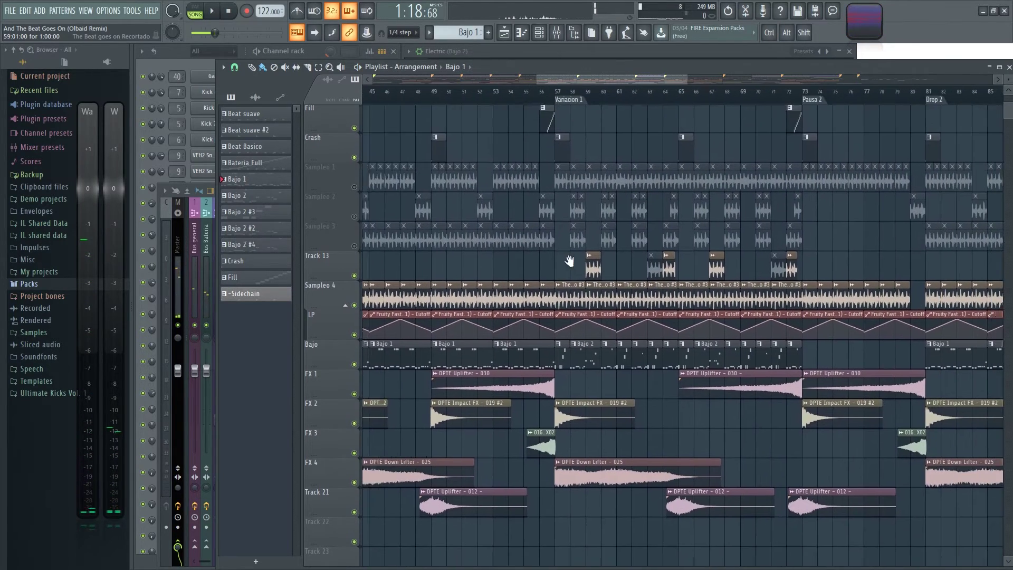
# Step: Solo the Sampleo 1 track and play it from the start of the Variacion 1 section at bar 57
pyautogui.keyDown('ctrl'); pyautogui.scroll(4, 515, 259); pyautogui.keyUp('ctrl')
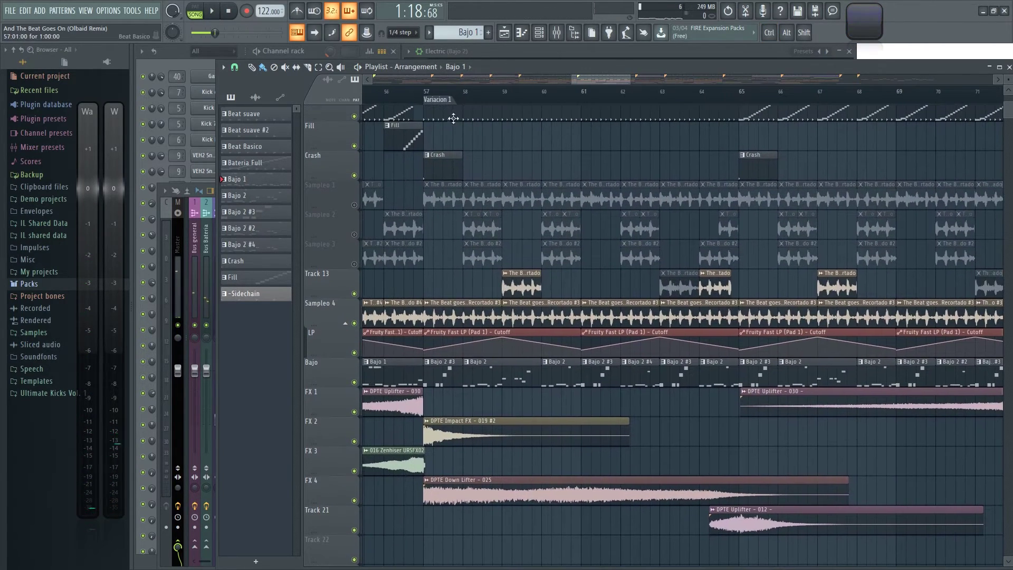
pyautogui.click(426, 93)
pyautogui.keyDown('ctrl'); pyautogui.scroll(3, 432, 255); pyautogui.keyUp('ctrl')
pyautogui.keyDown('ctrl'); pyautogui.click(355, 205); pyautogui.keyUp('ctrl')
pyautogui.press('space')
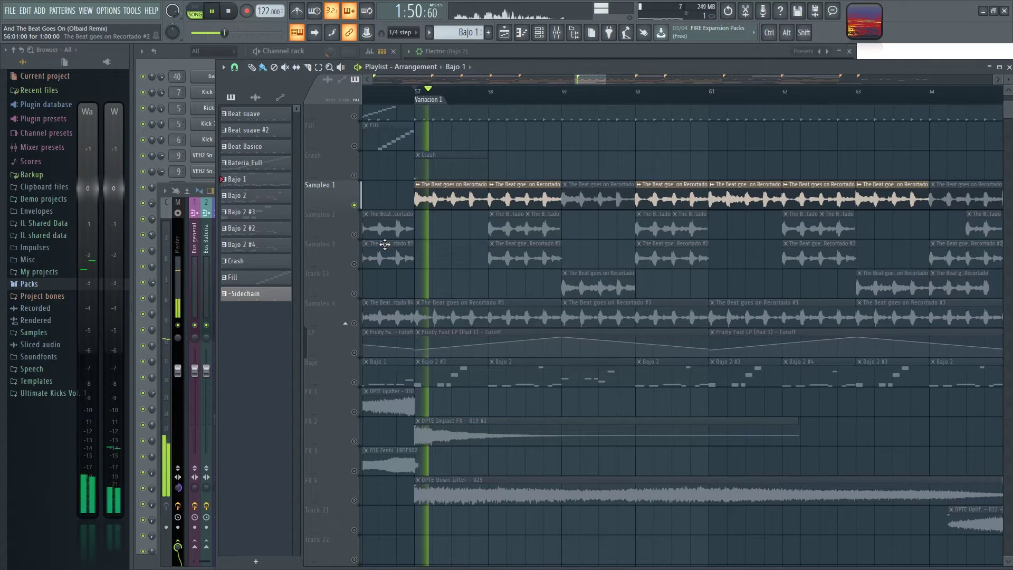
# Step: Cancel the Sampleo 1 solo, mute Sampleo 3 and Sampleo 4, and audition Sampleo 1 with Track 13 from Variacion 1
pyautogui.keyDown('ctrl'); pyautogui.click(354, 204); pyautogui.keyUp('ctrl')
pyautogui.click(354, 264)
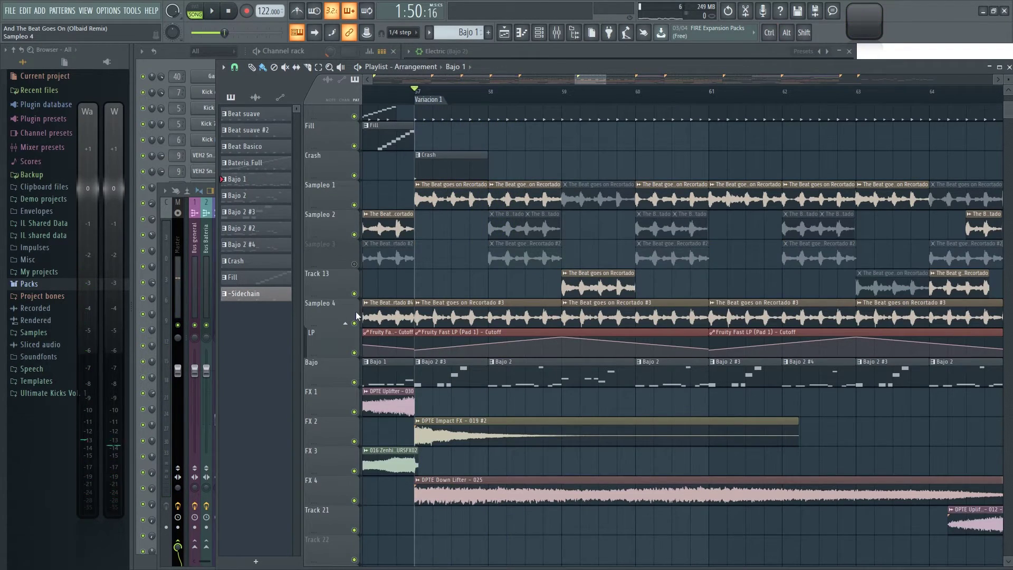
pyautogui.click(354, 323)
pyautogui.press('space')
pyautogui.scroll(2, 454, 280)
pyautogui.scroll(-2, 456, 283)
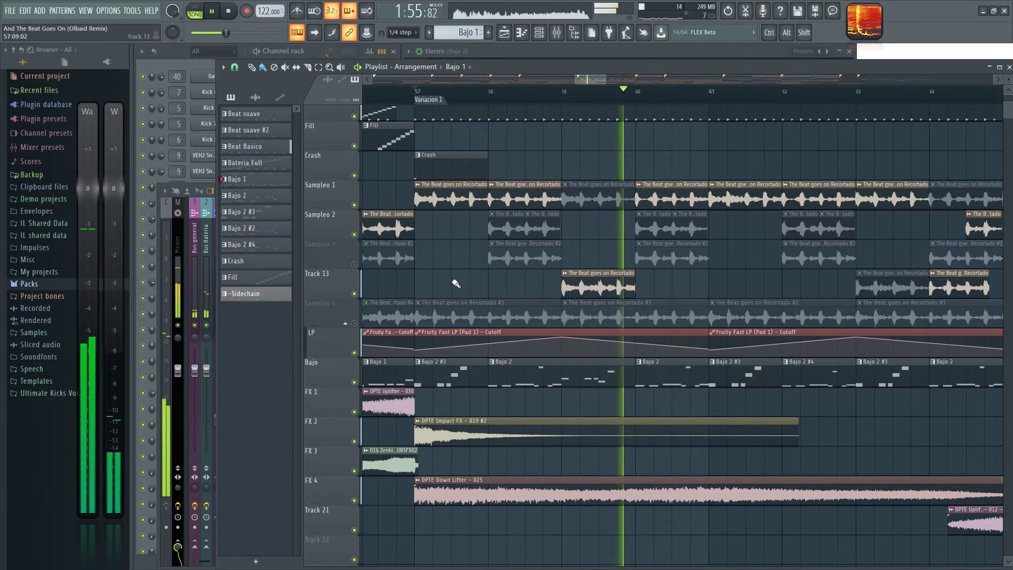
pyautogui.scroll(2, 464, 248)
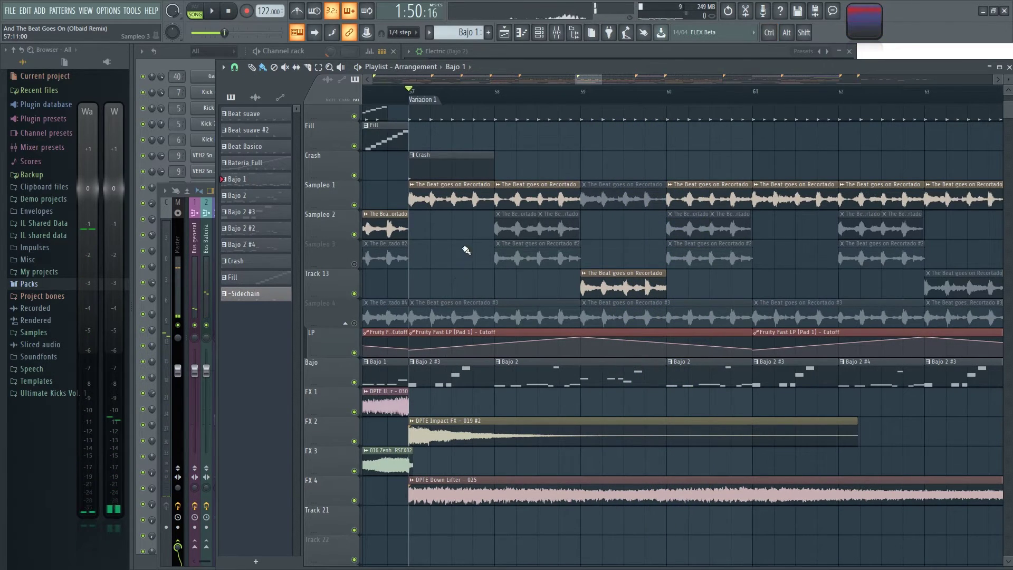
# Step: Unmute Sampleo 3, mute Sampleo 1, and audition the Sampleo 3 and Track 13 clips from the start of Variacion 1
pyautogui.click(353, 263)
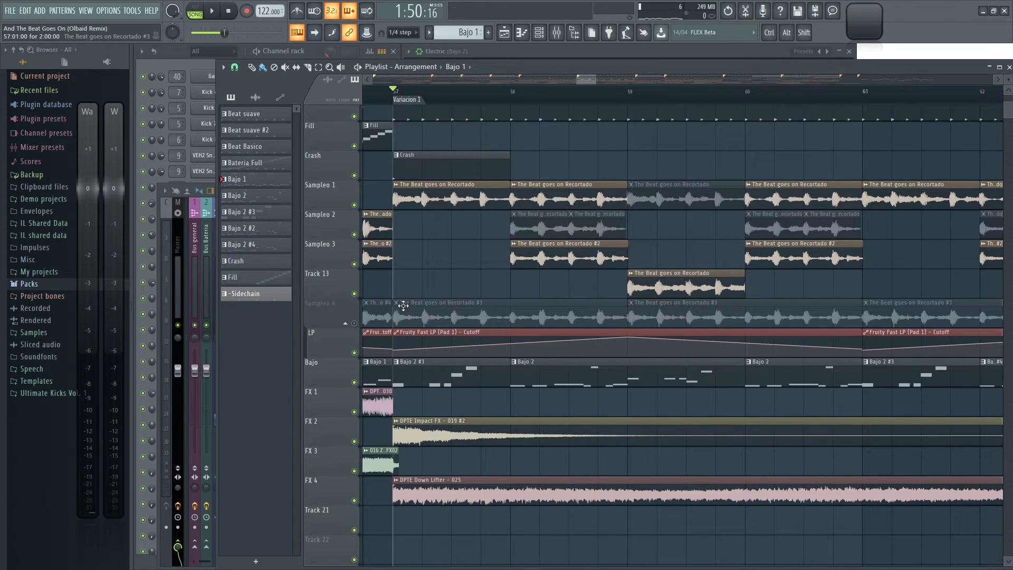
pyautogui.click(354, 205)
pyautogui.click(514, 102)
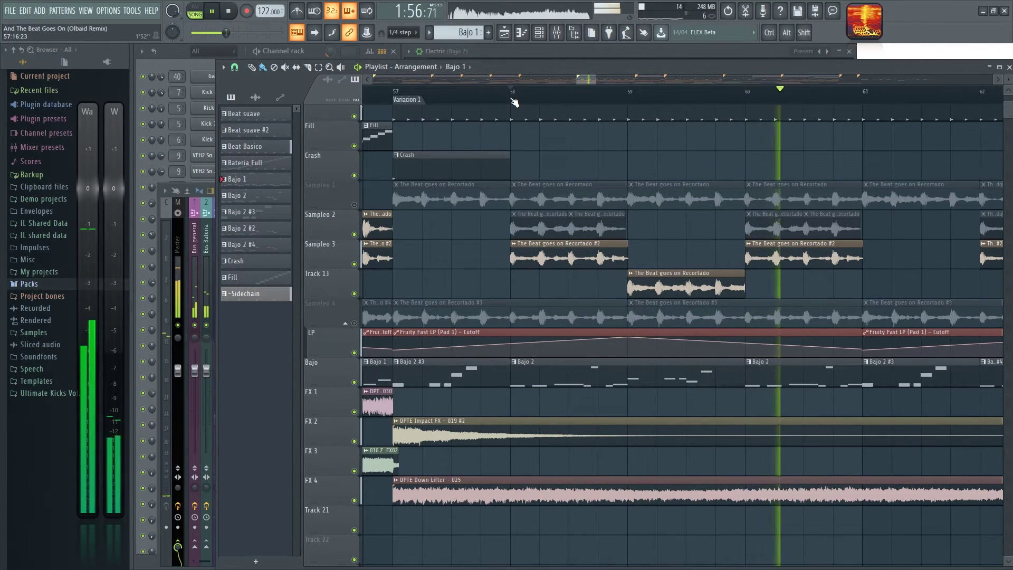
# Step: Unmute Sampleo 4, mute Sampleo 3 and Track 13, and audition the Sampleo 4 clips in Variacion 1
pyautogui.click(354, 323)
pyautogui.click(354, 263)
pyautogui.press('space')
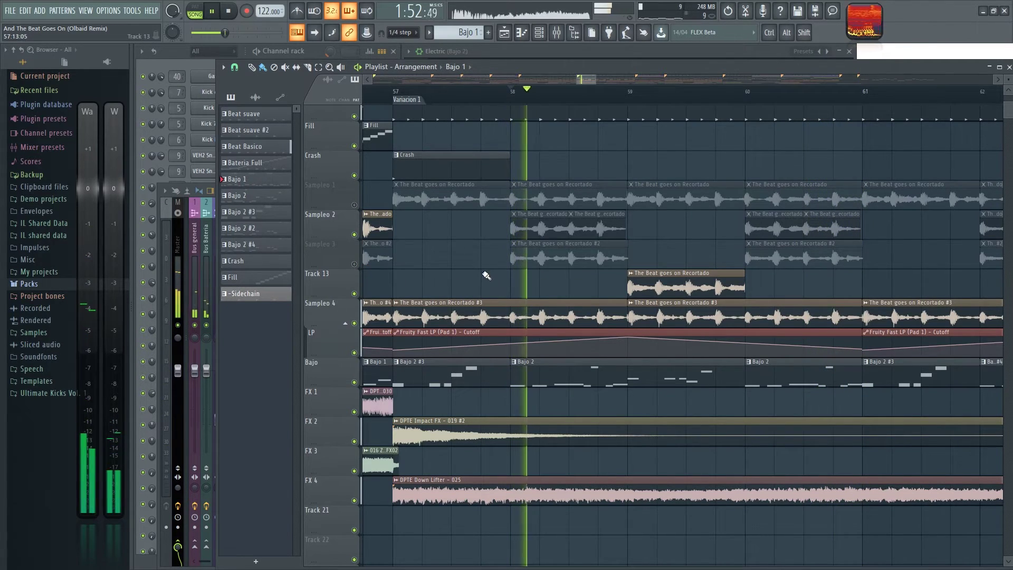
pyautogui.click(354, 294)
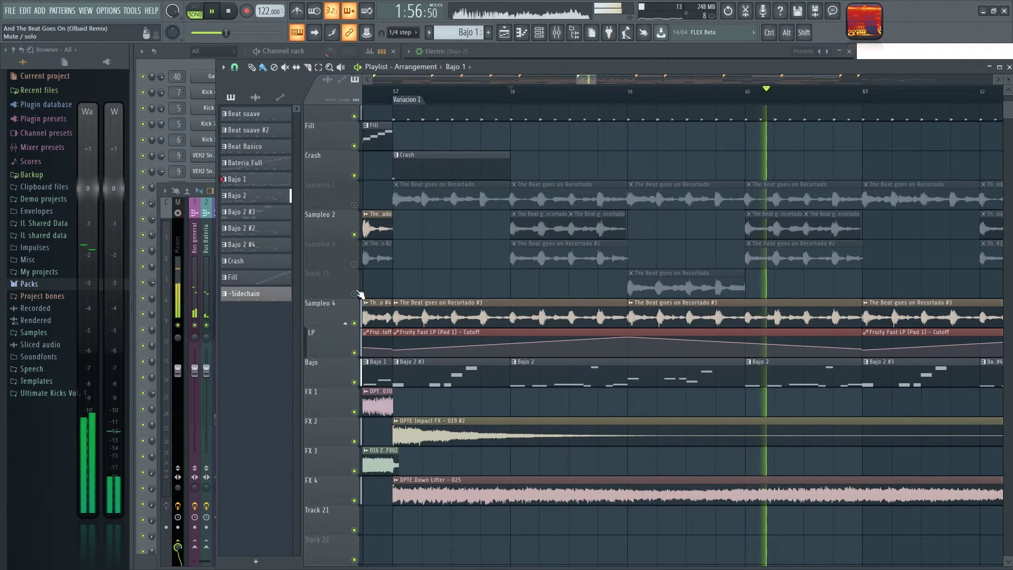
pyautogui.scroll(-2, 524, 271)
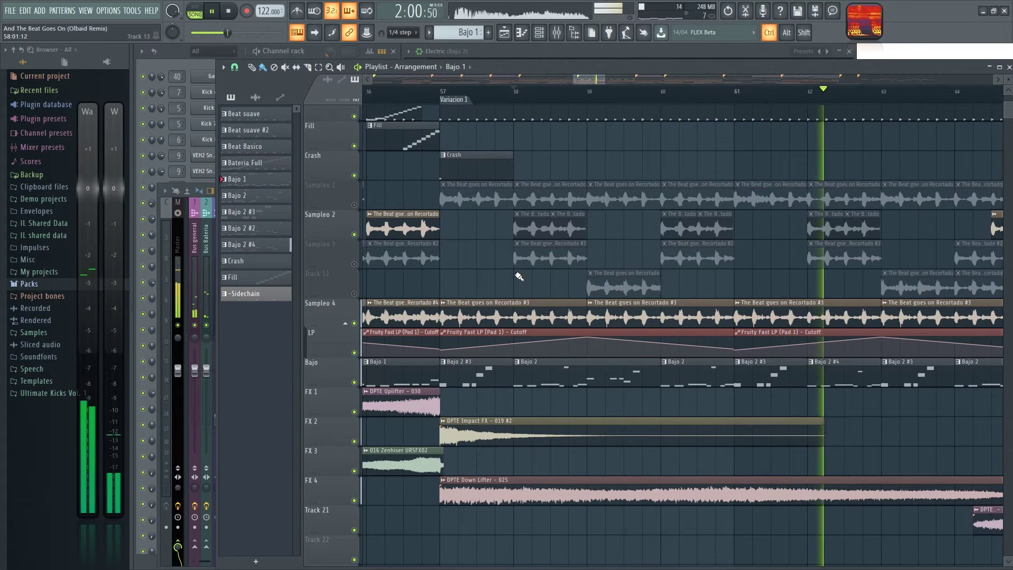
# Step: Unmute Sampleo 1, Sampleo 3 and Track 13, and audition all the samples together in Variacion 1
pyautogui.scroll(2, 515, 277)
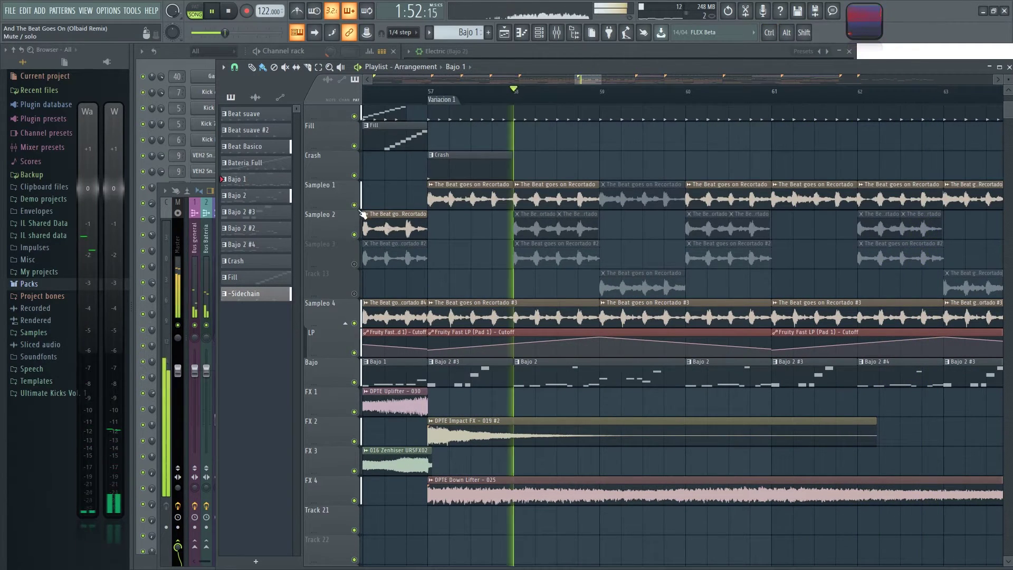
pyautogui.click(353, 264)
pyautogui.click(354, 293)
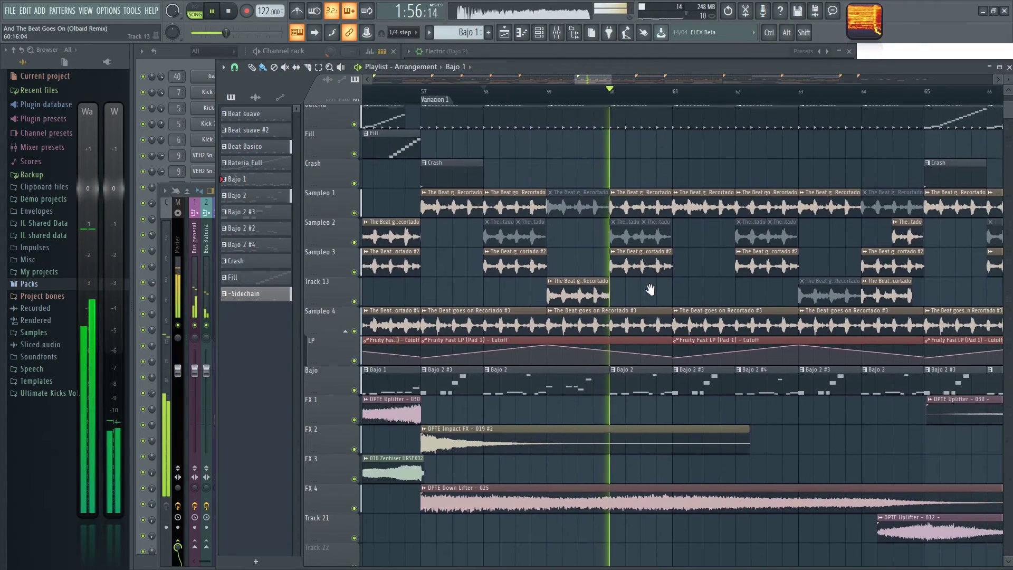
pyautogui.scroll(-5, 640, 278)
pyautogui.press('space')
pyautogui.scroll(5, 691, 220)
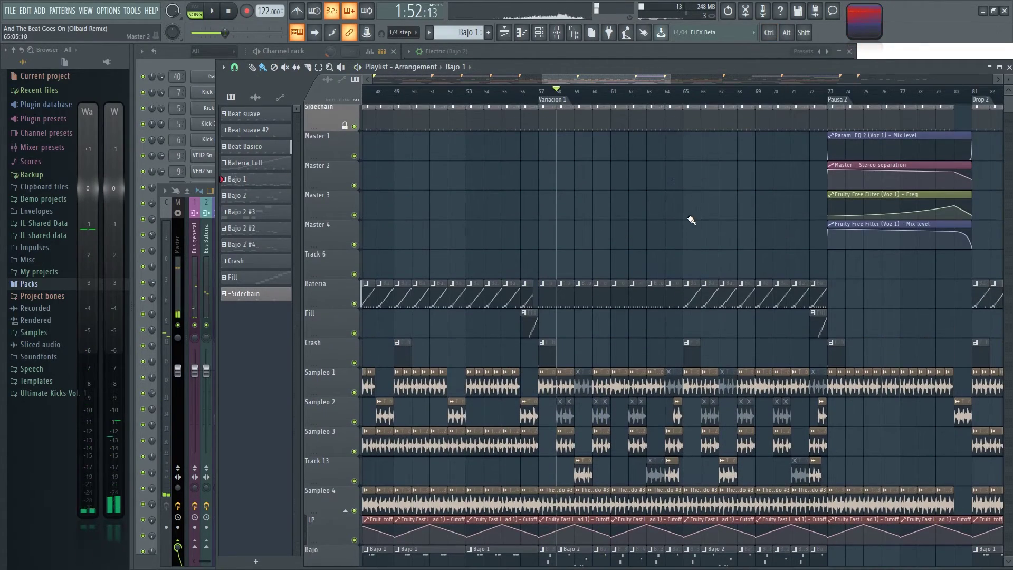
# Step: Play the end of Drop 1 from bar 53 with every track unmuted
pyautogui.scroll(5, 506, 211)
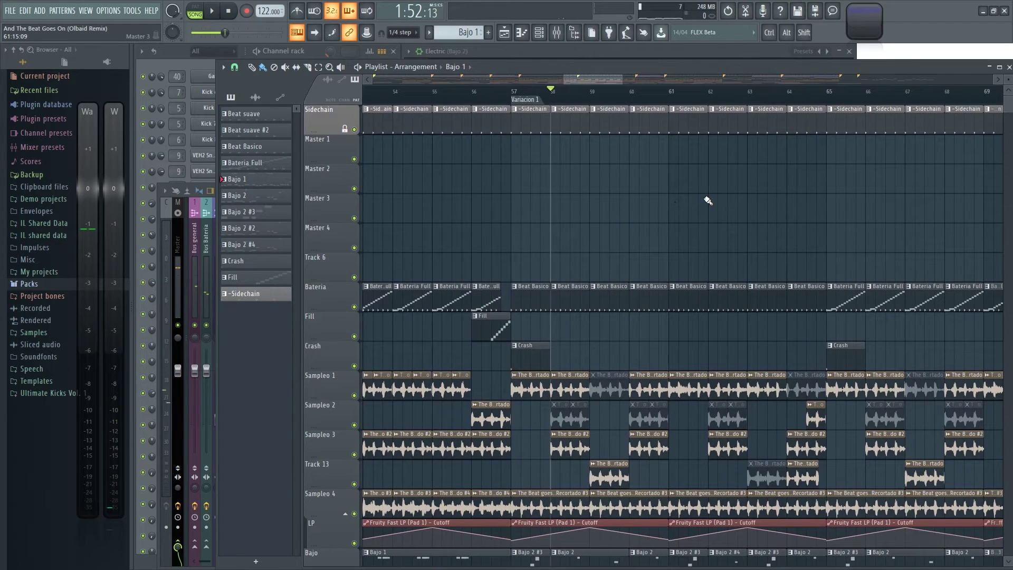
pyautogui.hscroll(-3, 588, 192)
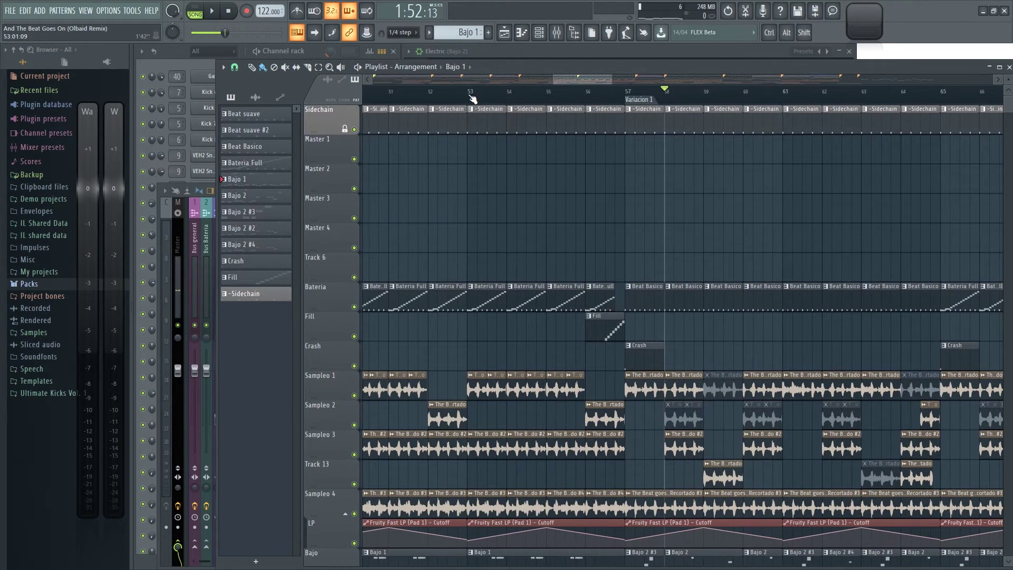
pyautogui.scroll(-4, 558, 224)
pyautogui.press('space')
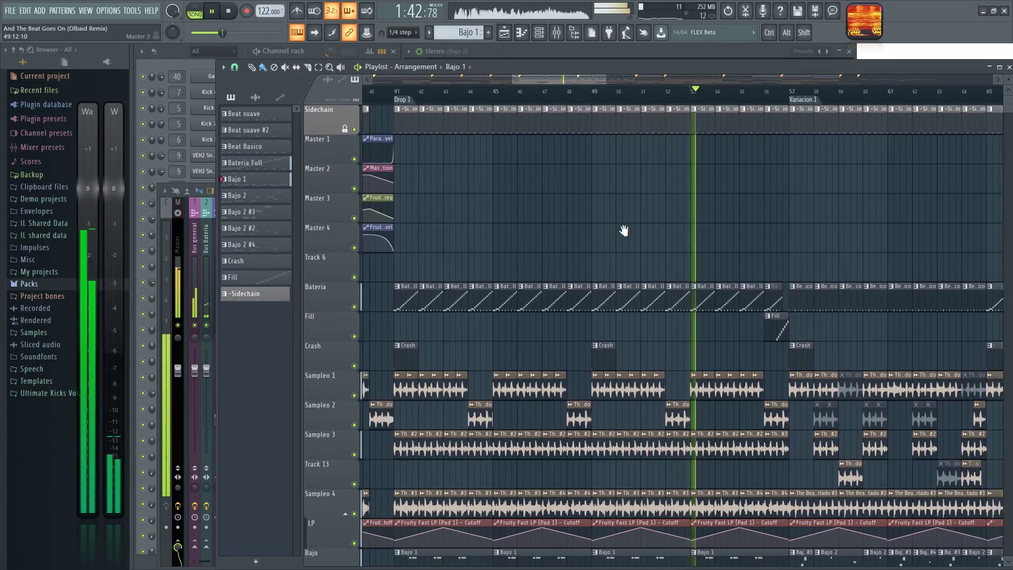
pyautogui.scroll(-5, 696, 216)
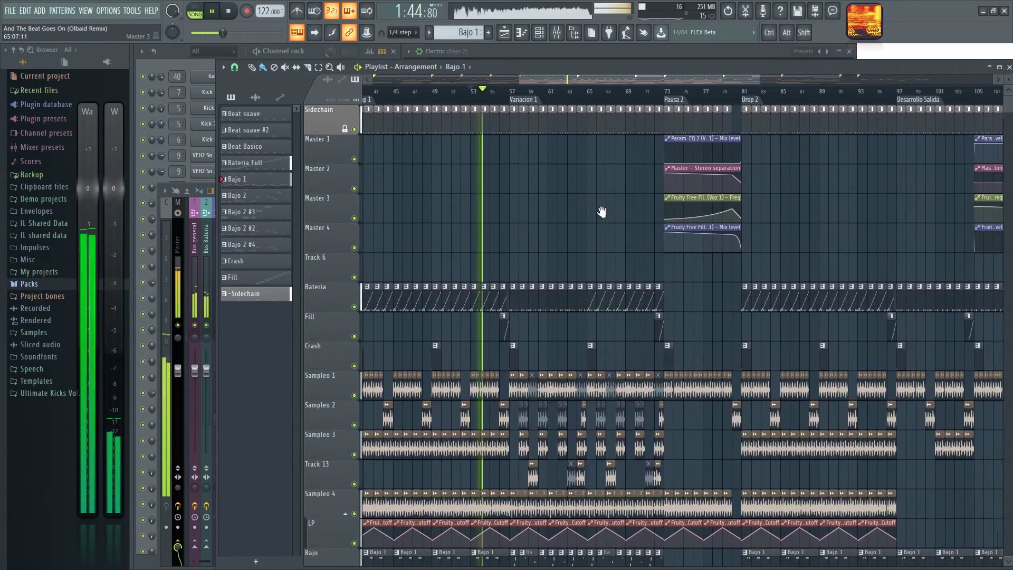
pyautogui.press('space')
# Step: Return to the start of the arrangement, open the Beat suave #2 pattern in the channel rack, and audition it alone
pyautogui.scroll(6, 401, 273)
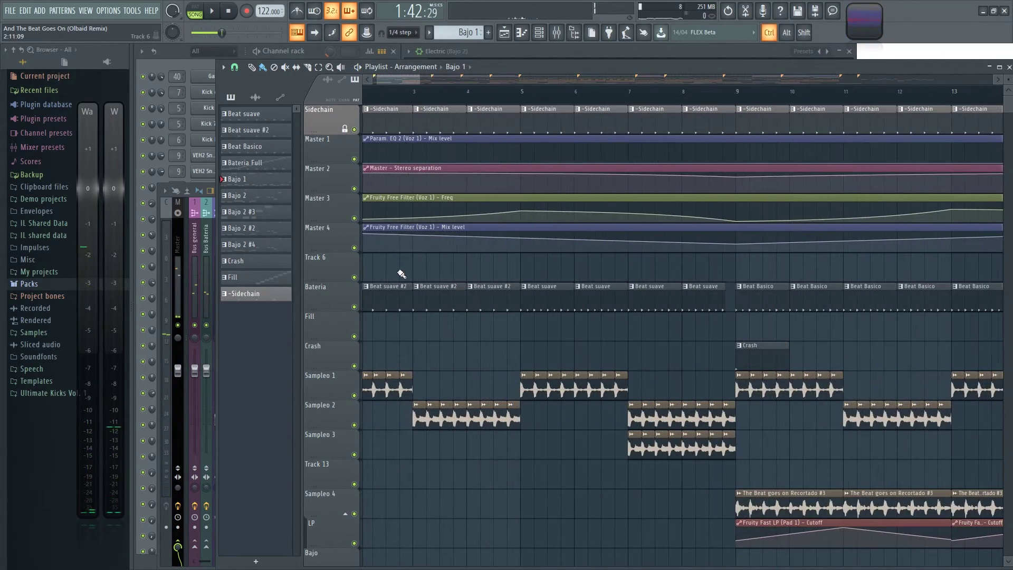
pyautogui.scroll(3, 392, 84)
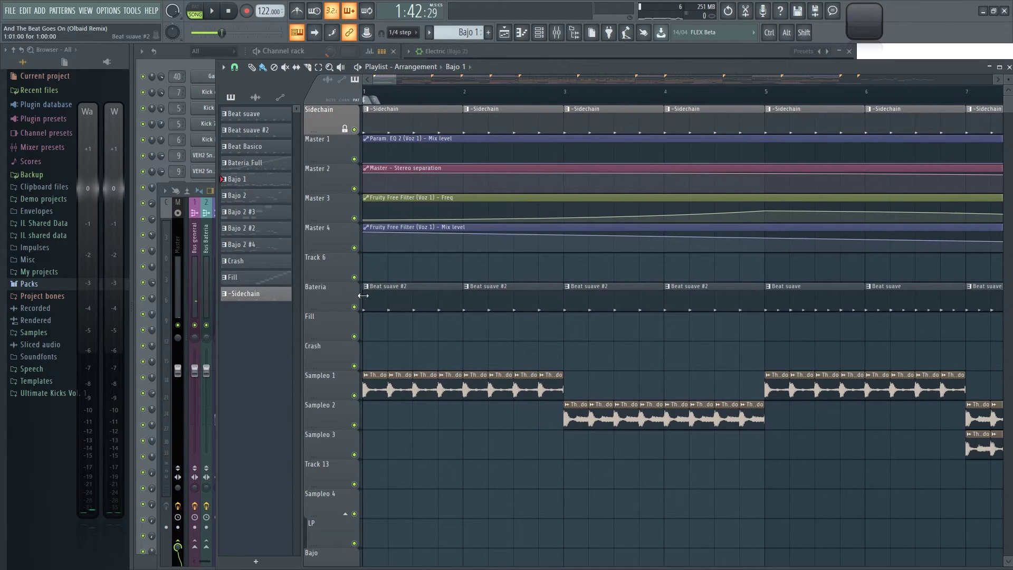
pyautogui.click(178, 56)
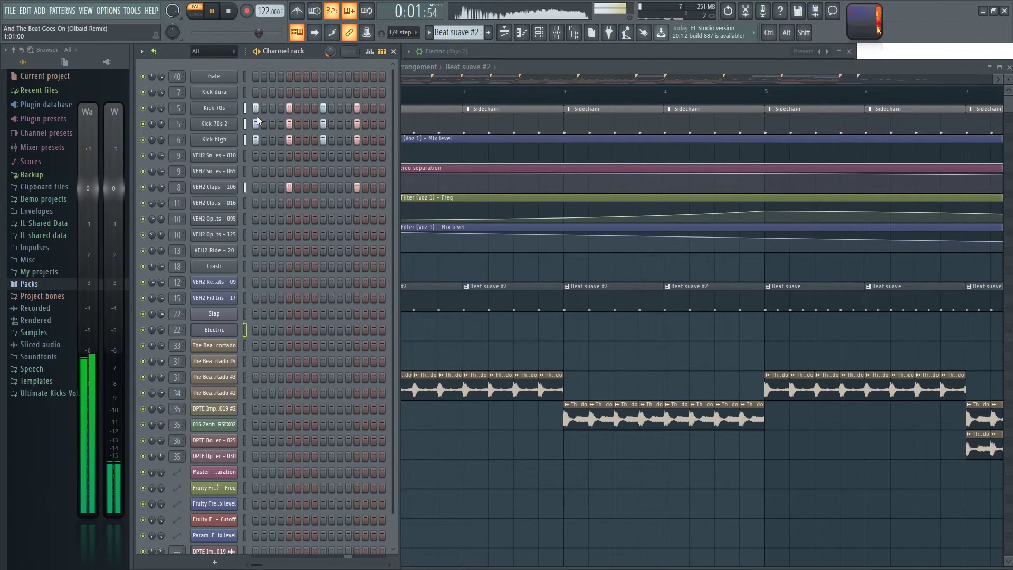
pyautogui.press('space')
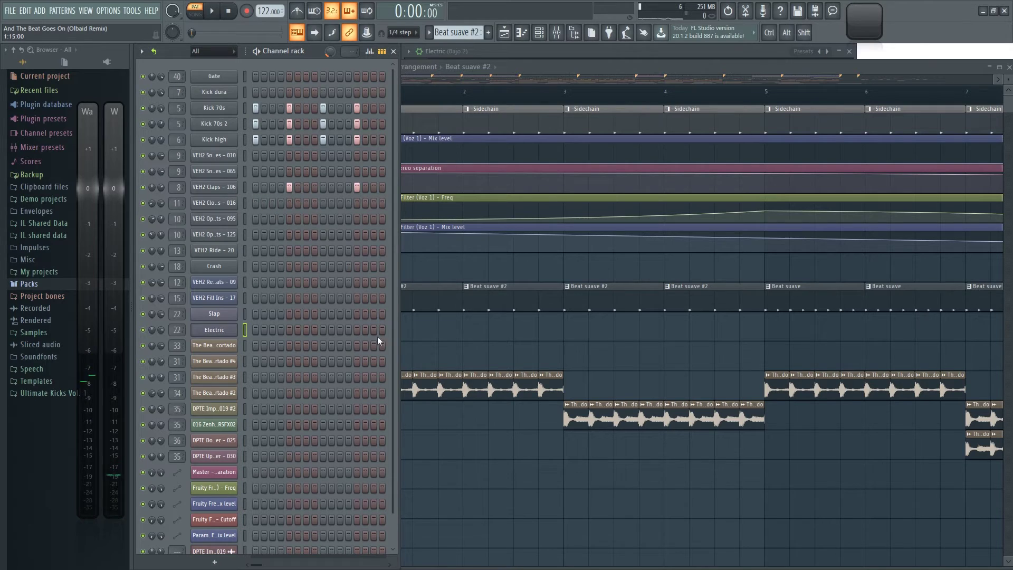
# Step: Return to the playlist, play the song from bar 1, and mute the Bateria track to hear the Sampleo 1 clips
pyautogui.click(437, 335)
pyautogui.click(379, 377)
pyautogui.scroll(-2, 375, 376)
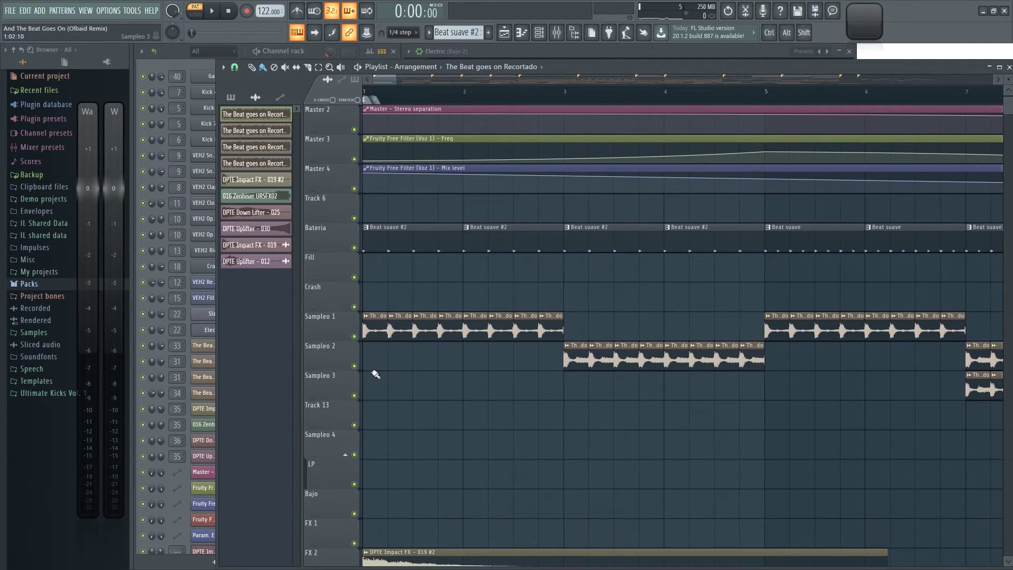
pyautogui.press('space')
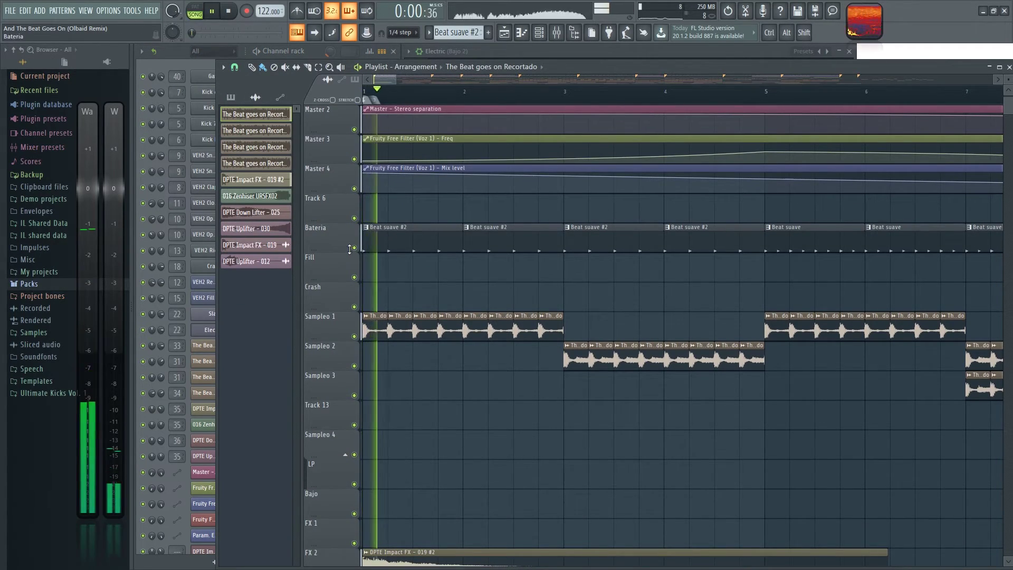
pyautogui.click(354, 248)
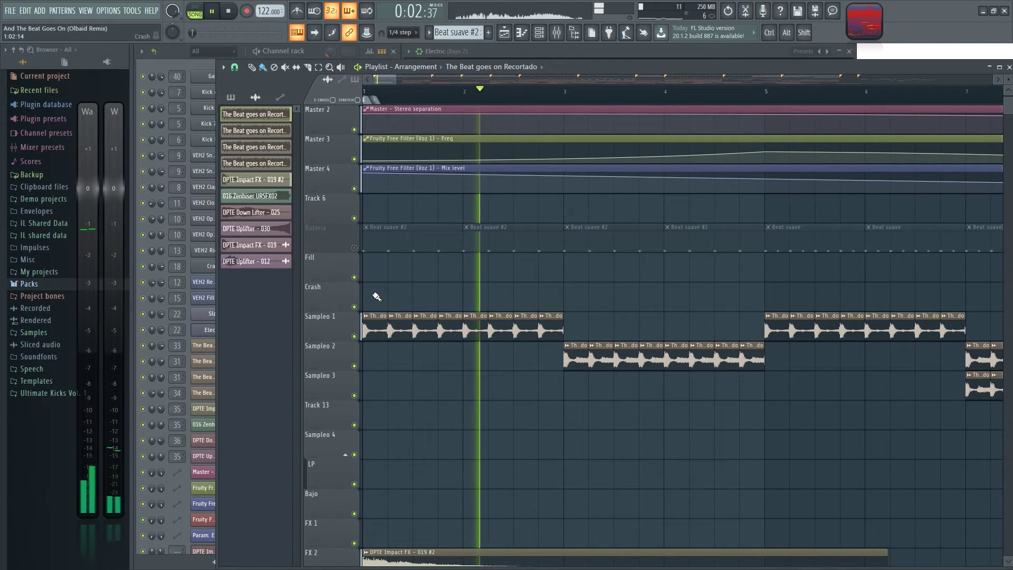
pyautogui.press('space')
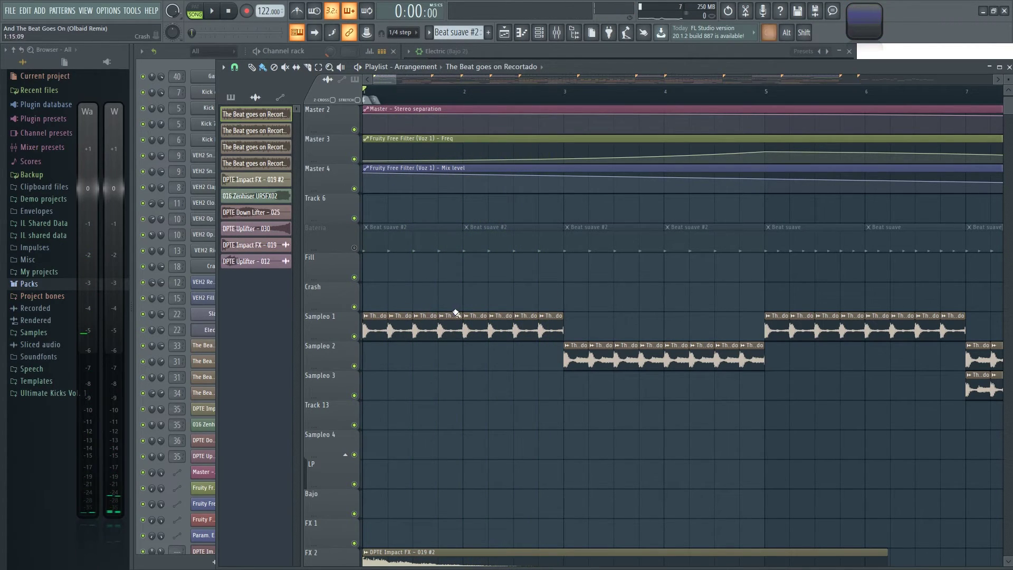
# Step: Examine how the cut sample clips are laid out on the Sampleo tracks from the intro to the Radio section
pyautogui.keyDown('ctrl'); pyautogui.scroll(-2, 728, 416); pyautogui.keyUp('ctrl')
pyautogui.keyDown('ctrl'); pyautogui.scroll(3, 373, 287); pyautogui.keyUp('ctrl')
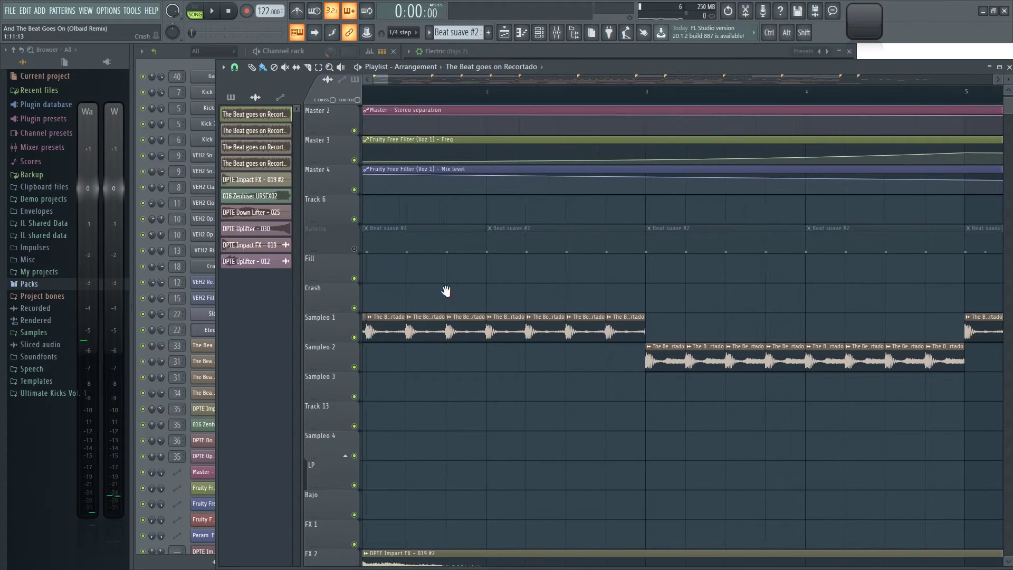
pyautogui.keyDown('ctrl'); pyautogui.scroll(-2, 449, 354); pyautogui.keyUp('ctrl')
pyautogui.moveTo(855, 299); pyautogui.dragTo(394, 290)
pyautogui.keyDown('ctrl'); pyautogui.scroll(-2, 738, 311); pyautogui.keyUp('ctrl')
pyautogui.moveTo(856, 308); pyautogui.dragTo(465, 274)
pyautogui.keyDown('ctrl'); pyautogui.scroll(-2, 739, 286); pyautogui.keyUp('ctrl')
pyautogui.moveTo(830, 241); pyautogui.dragTo(578, 217)
pyautogui.keyDown('ctrl'); pyautogui.scroll(3, 596, 312); pyautogui.keyUp('ctrl')
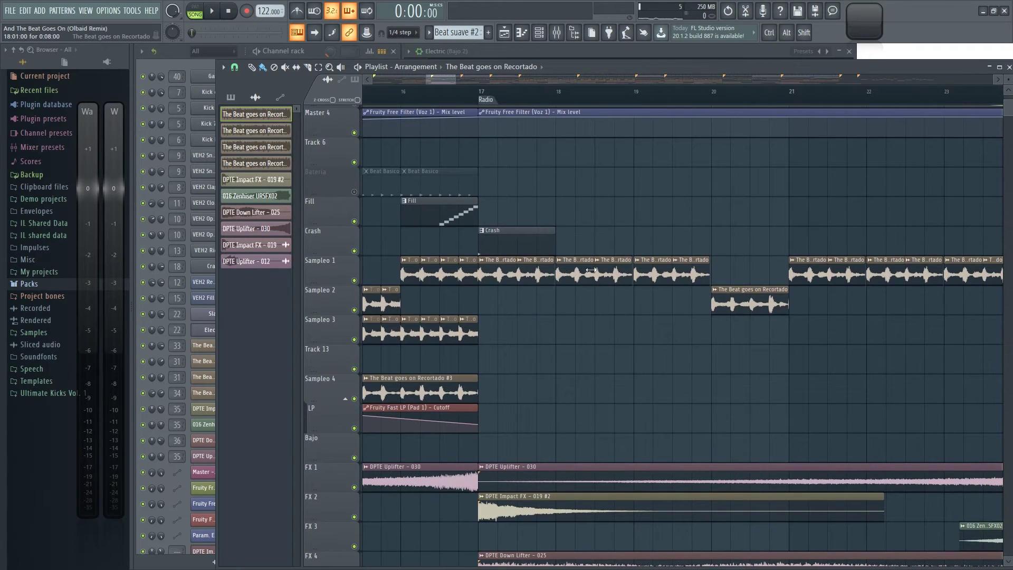
pyautogui.keyDown('ctrl'); pyautogui.scroll(-3, 515, 140); pyautogui.keyUp('ctrl')
pyautogui.keyDown('ctrl'); pyautogui.scroll(5, 395, 220); pyautogui.keyUp('ctrl')
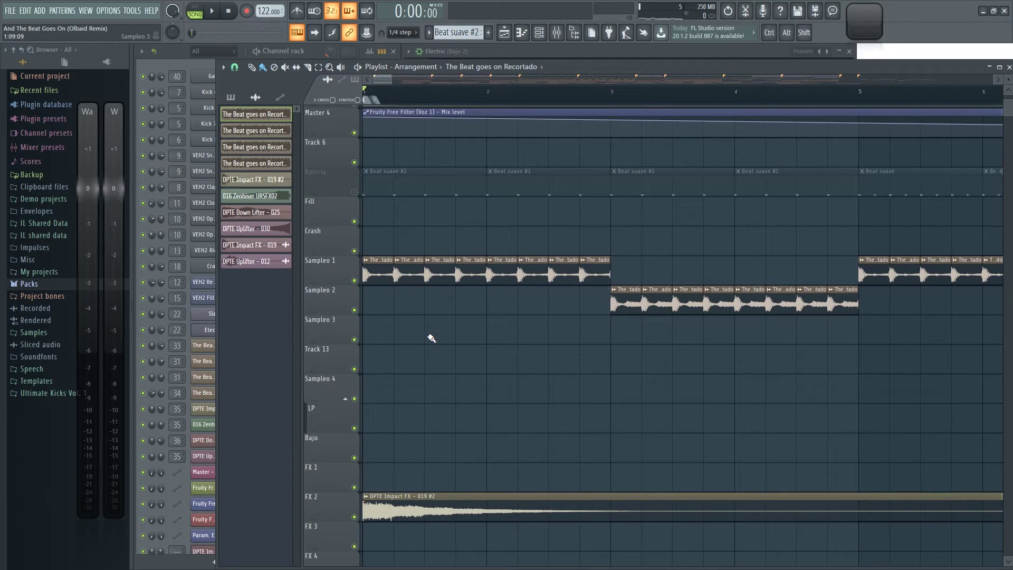
# Step: Play the intro from bar 1 without drums, briefly muting and unmuting Sampleo 2 where it overlaps Sampleo 3 at bar 7
pyautogui.press('space')
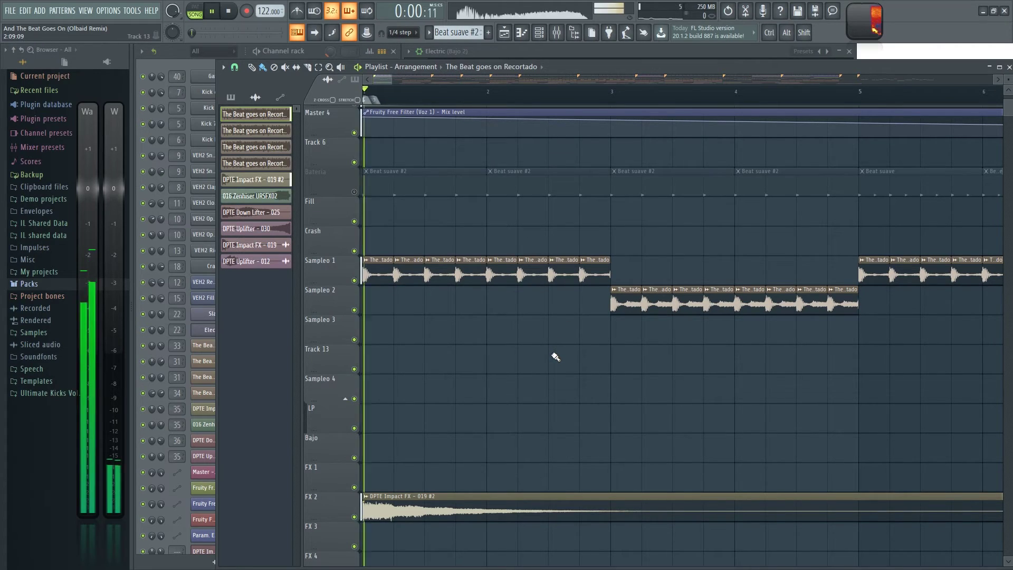
pyautogui.moveTo(639, 377); pyautogui.dragTo(582, 363)
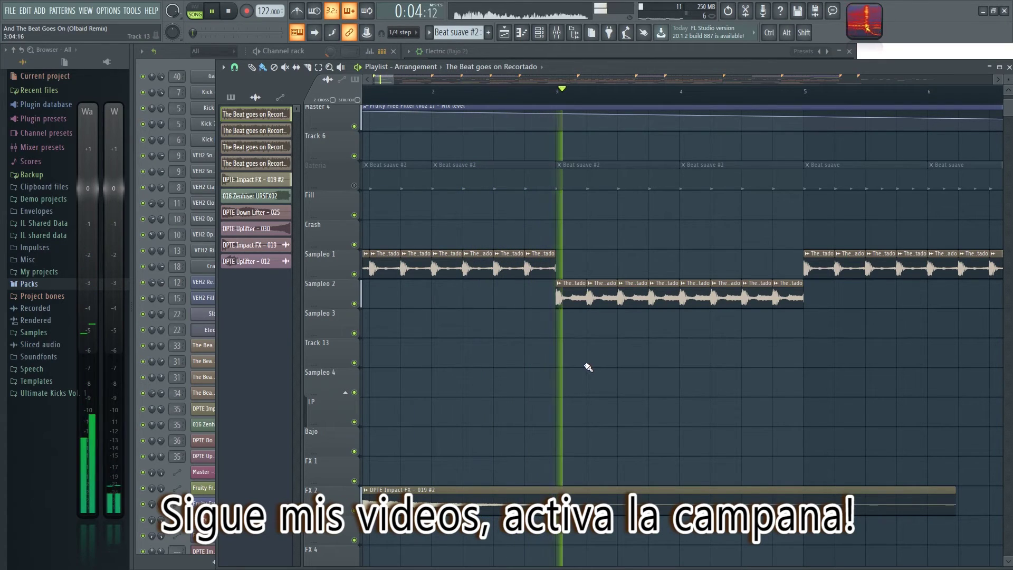
pyautogui.moveTo(746, 355)
pyautogui.mouseDown()
pyautogui.moveTo(516, 346)
pyautogui.moveTo(469, 364)
pyautogui.mouseUp()
pyautogui.moveTo(732, 416); pyautogui.dragTo(572, 399)
pyautogui.moveTo(619, 366); pyautogui.dragTo(510, 367)
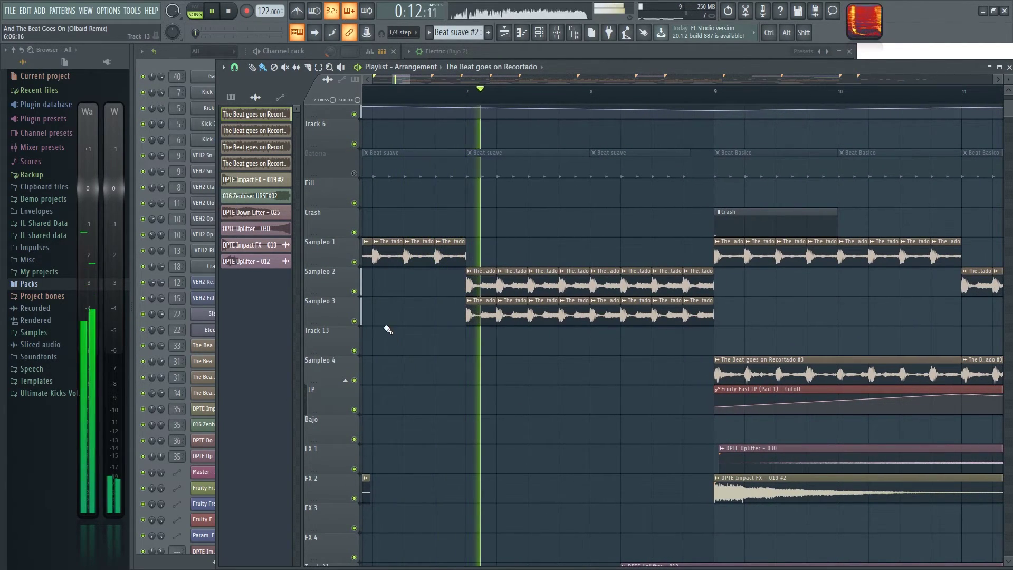
pyautogui.click(354, 292)
pyautogui.click(354, 291)
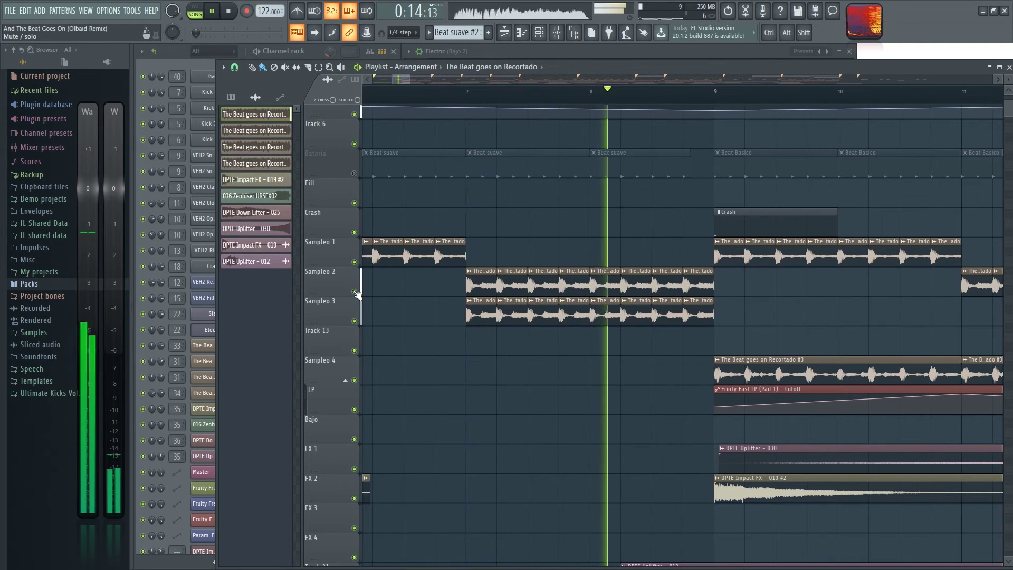
# Step: Mute the Sampleo 1 track and audition the remaining samples and FX from bar 9
pyautogui.moveTo(769, 318); pyautogui.dragTo(497, 317)
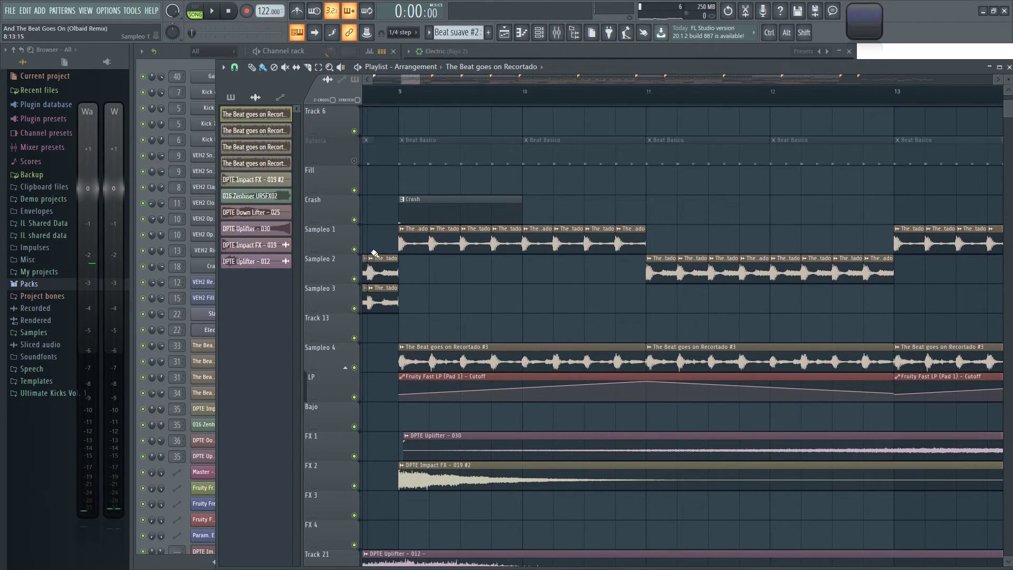
pyautogui.click(354, 249)
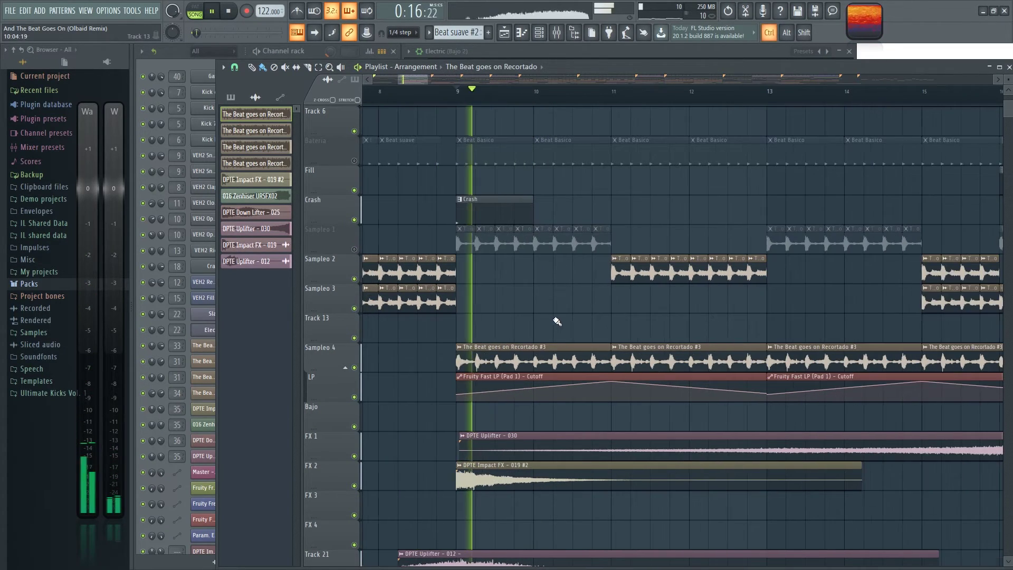
pyautogui.scroll(-2, 530, 319)
pyautogui.moveTo(480, 315); pyautogui.dragTo(537, 317)
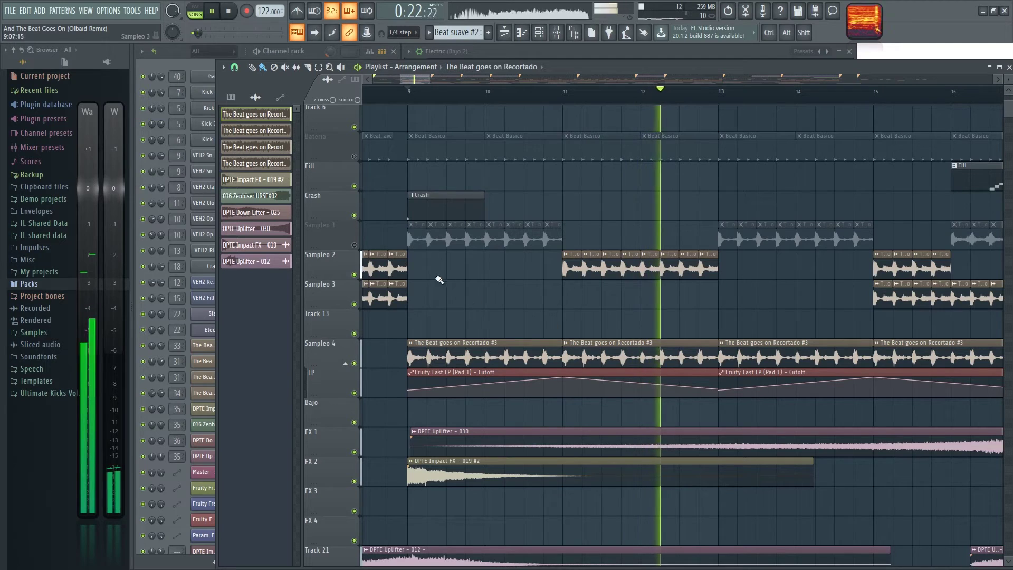
# Step: Stop playback with the Sampleo 1 and Bateria tracks unmuted, and return to bar 1 at the Master automation tracks
pyautogui.scroll(-3, 571, 315)
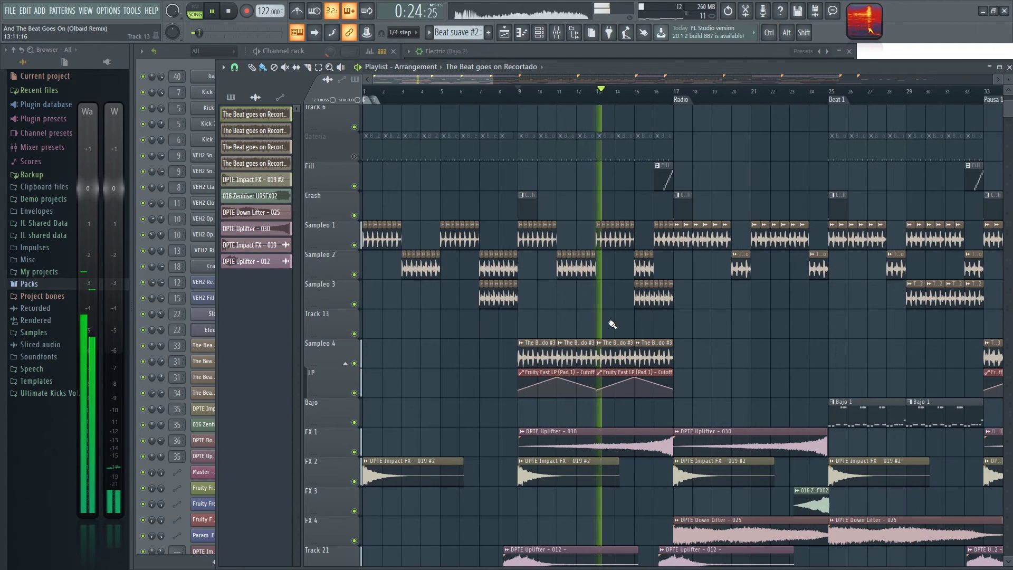
pyautogui.press('space')
pyautogui.scroll(-2, 399, 200)
pyautogui.scroll(2, 399, 199)
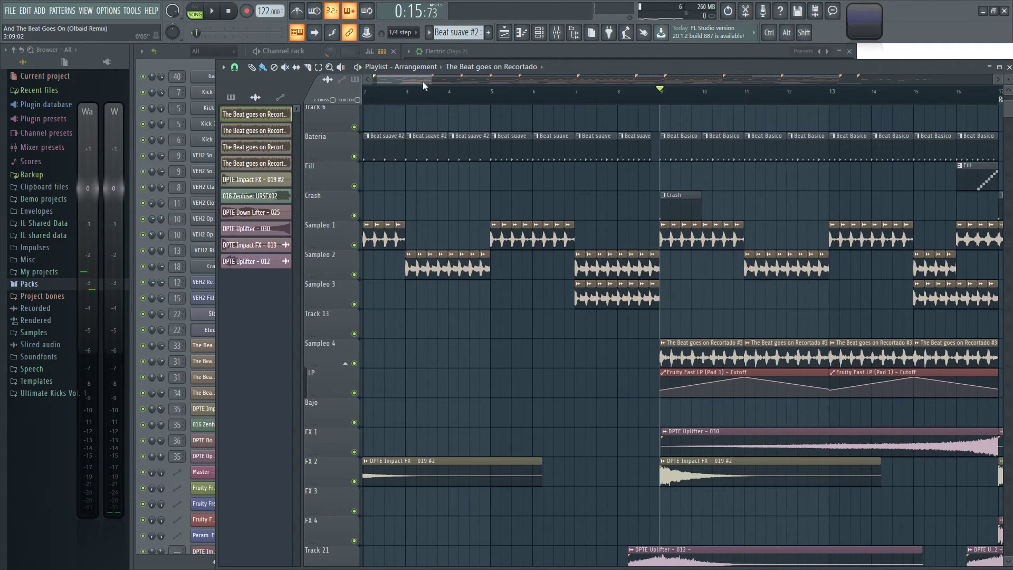
pyautogui.scroll(4, 529, 237)
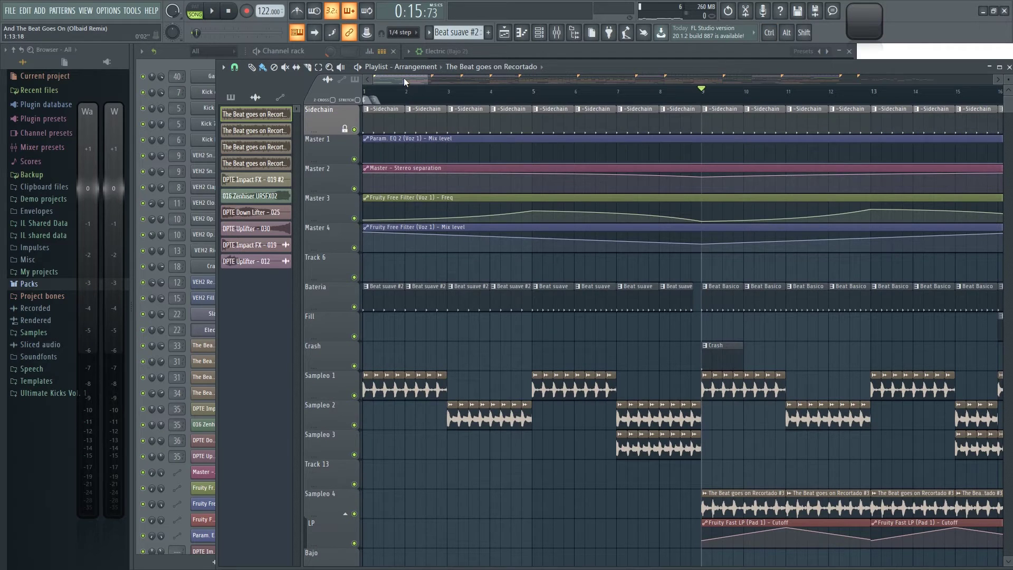
pyautogui.scroll(3, 403, 77)
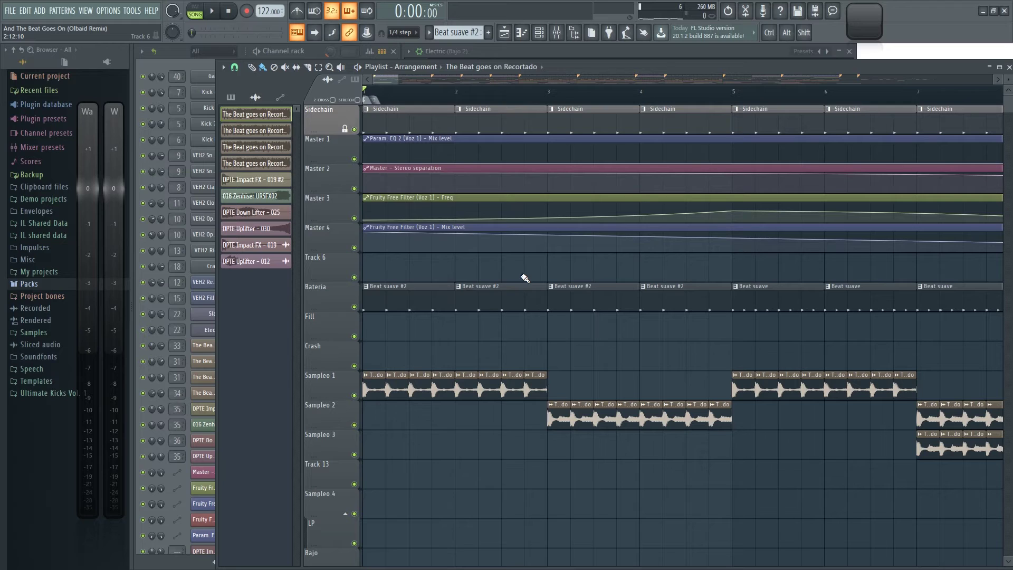
# Step: Play the intro while inspecting the Fruity Parametric EQ 2 instances on the mixer's Master track
pyautogui.press('F9')
pyautogui.click(179, 248)
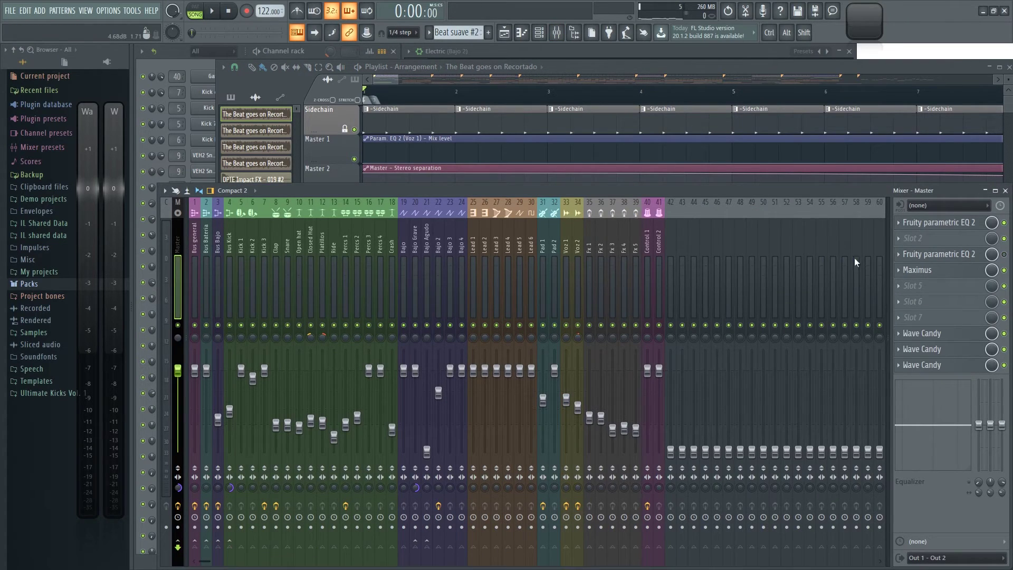
pyautogui.press('space')
pyautogui.click(973, 255)
pyautogui.click(973, 255)
pyautogui.click(944, 225)
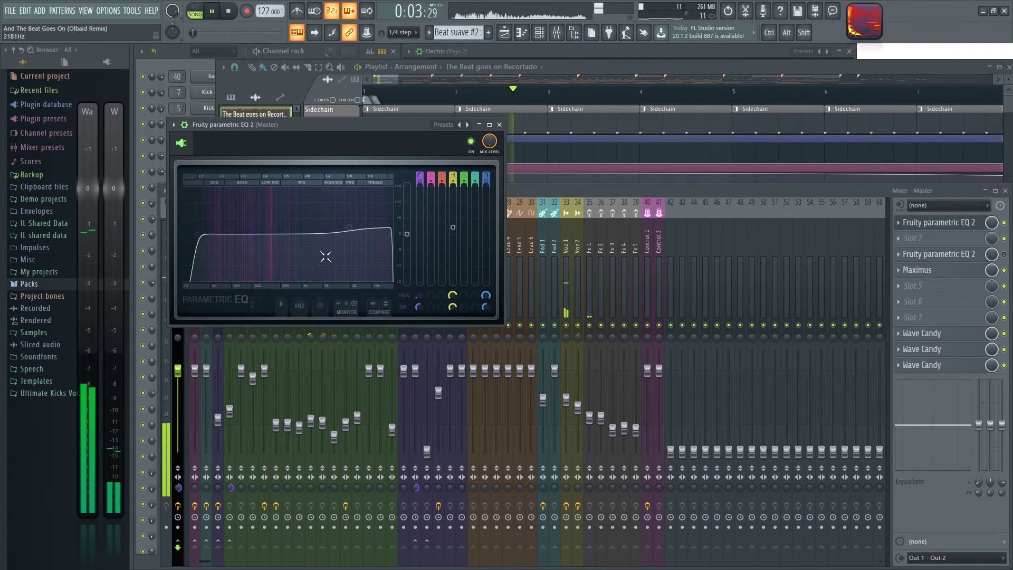
pyautogui.press('space')
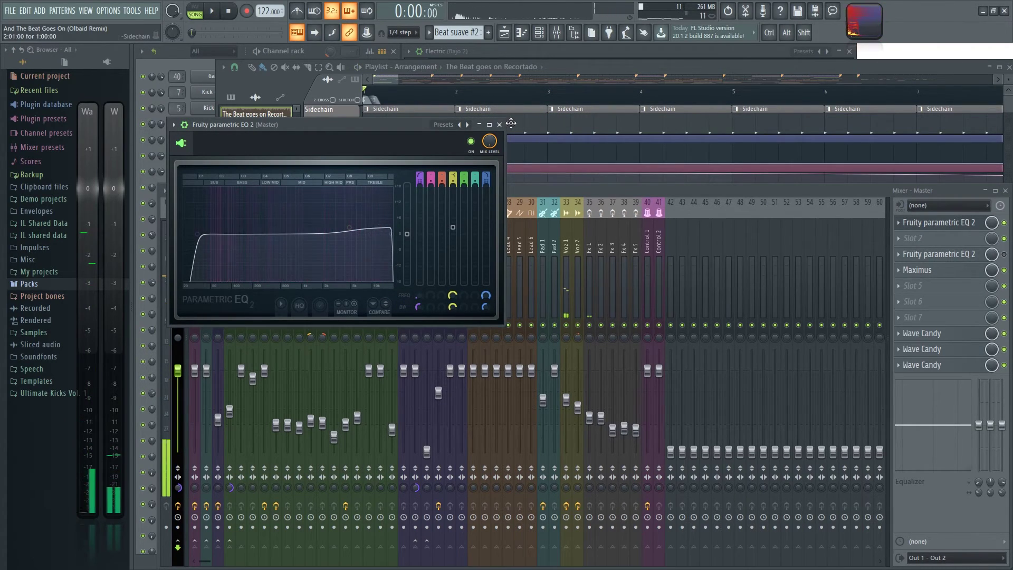
pyautogui.click(499, 124)
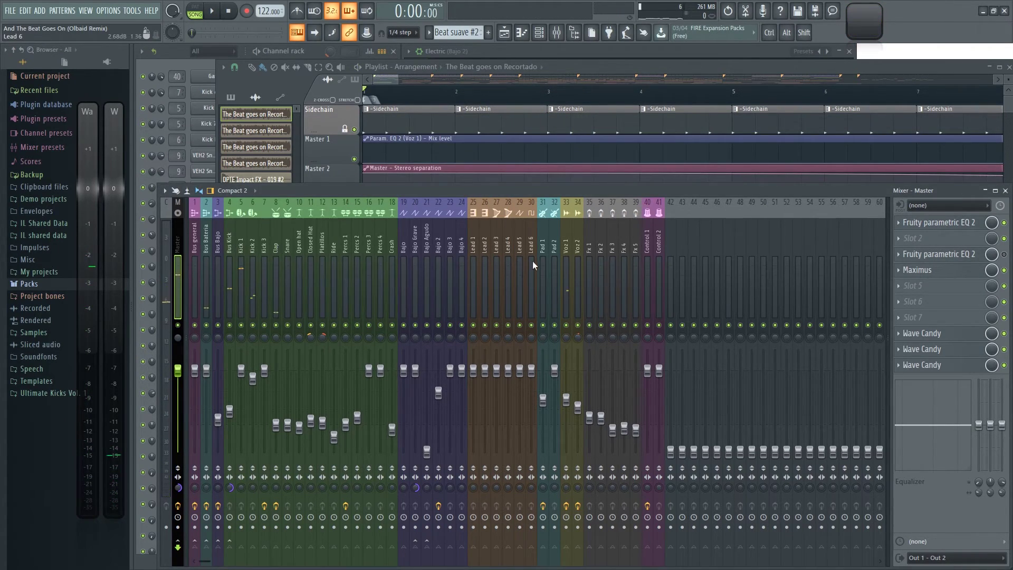
# Step: Check the effects on the Bus general and Voz 1 mixer tracks, viewing Voz 1's Fruity Stereo Enhancer during playback
pyautogui.click(194, 235)
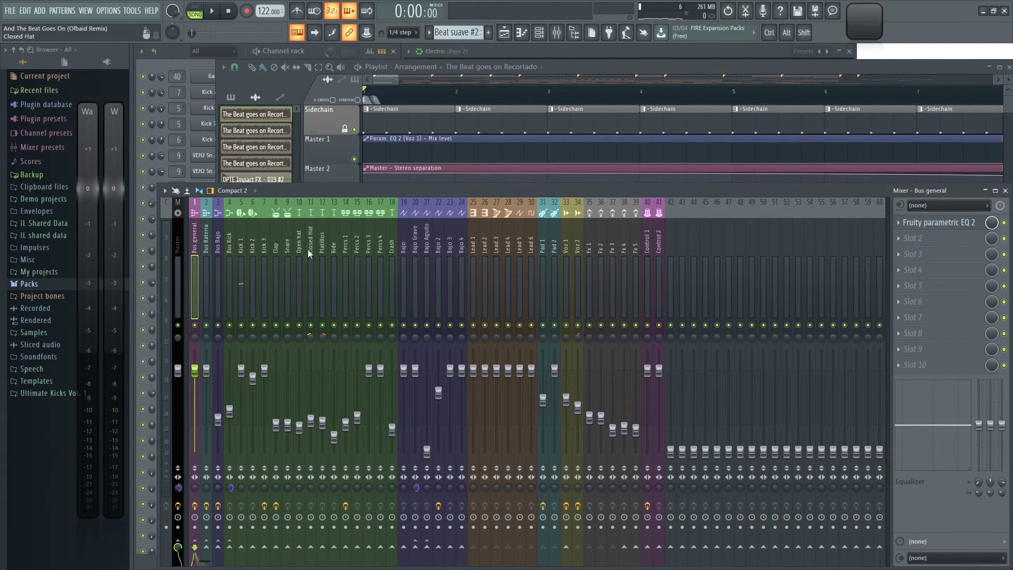
pyautogui.press('space')
pyautogui.click(565, 236)
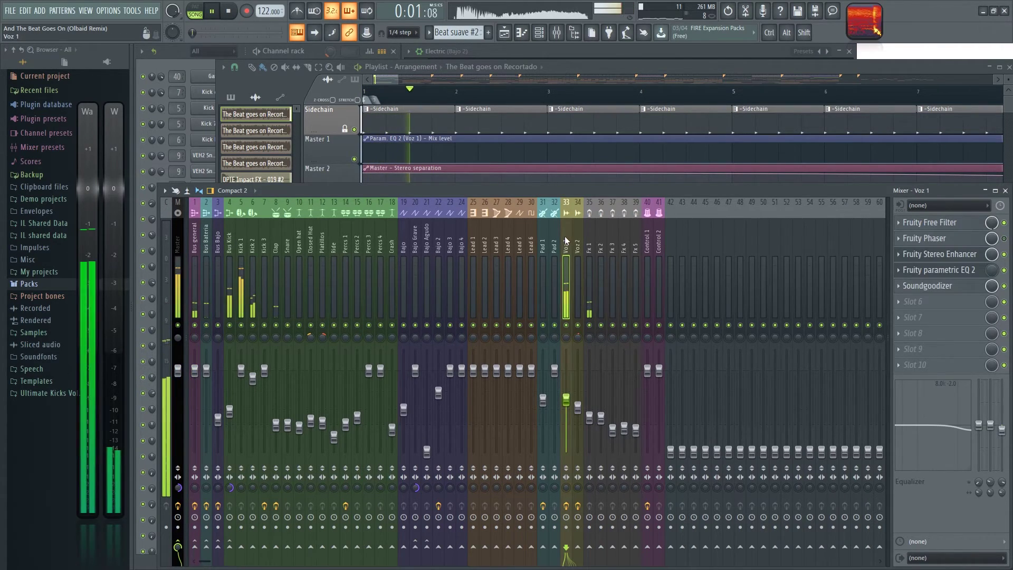
pyautogui.click(928, 255)
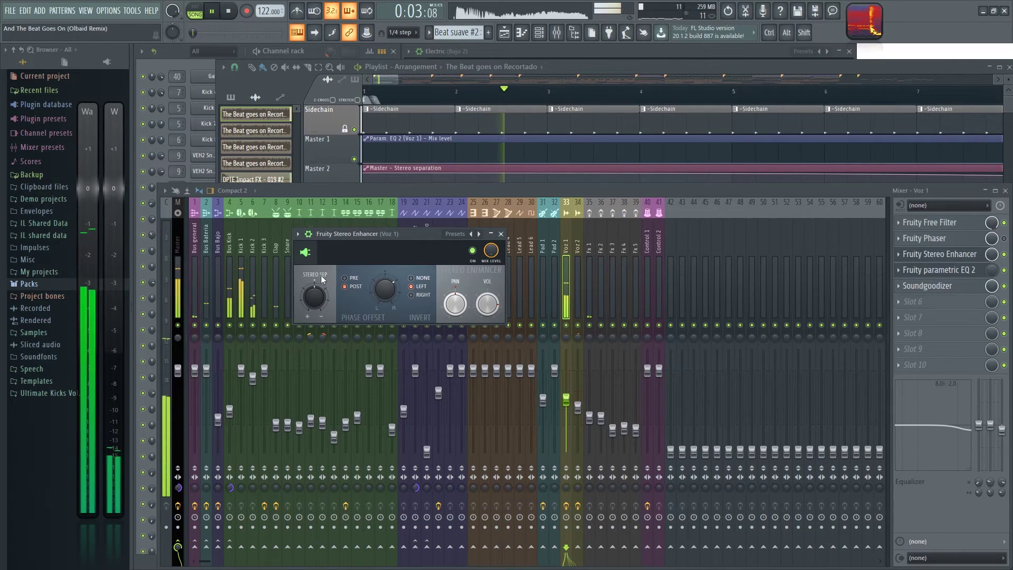
pyautogui.press('space')
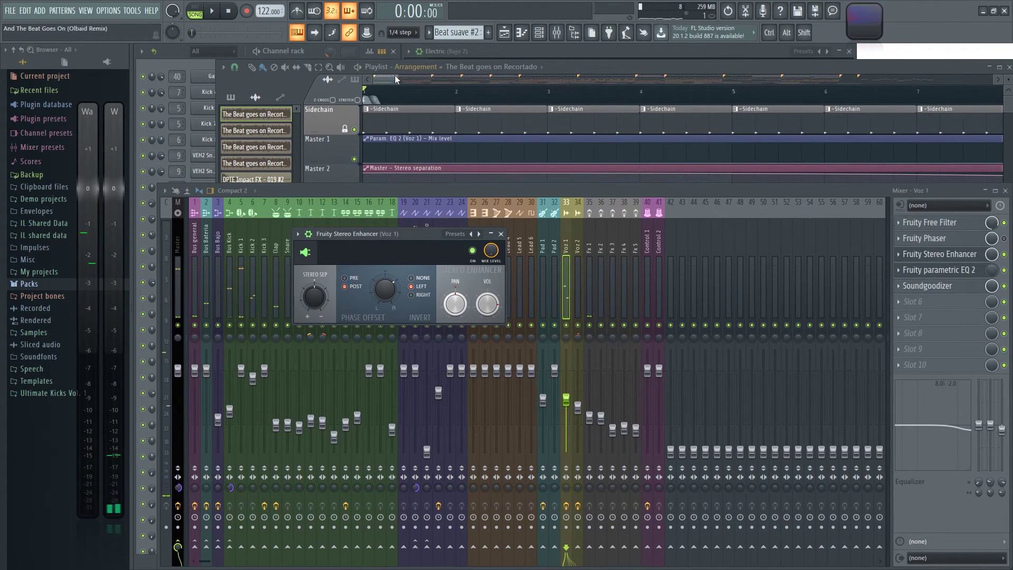
# Step: Play from the Radio marker at bar 17 while viewing the Voz 1 Stereo Enhancer, and check the Master effects chain
pyautogui.click(395, 79)
pyautogui.scroll(-4, 666, 118)
pyautogui.moveTo(871, 293); pyautogui.dragTo(629, 256)
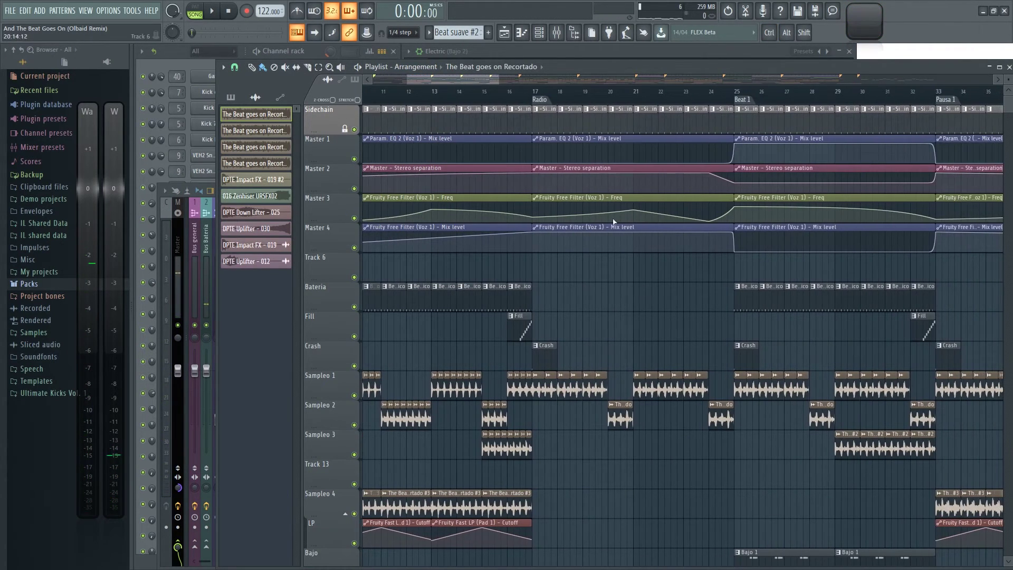
pyautogui.scroll(3, 604, 269)
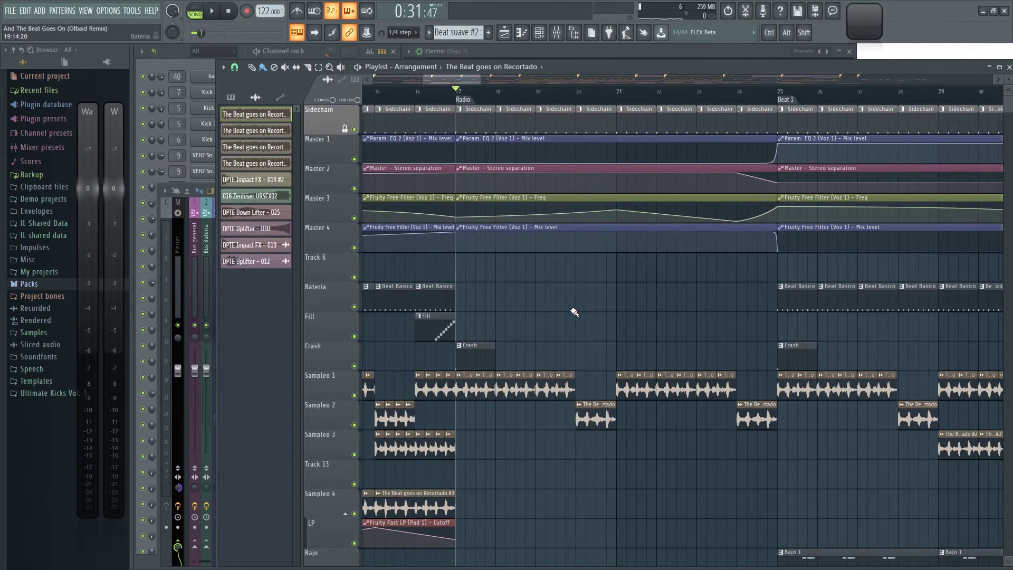
pyautogui.press('space')
pyautogui.press('F9')
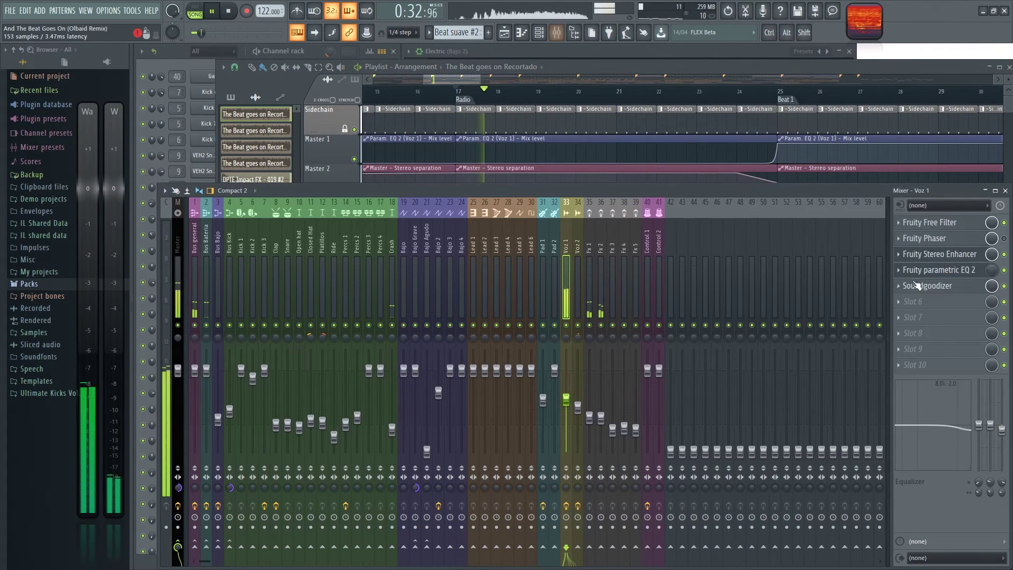
pyautogui.click(947, 255)
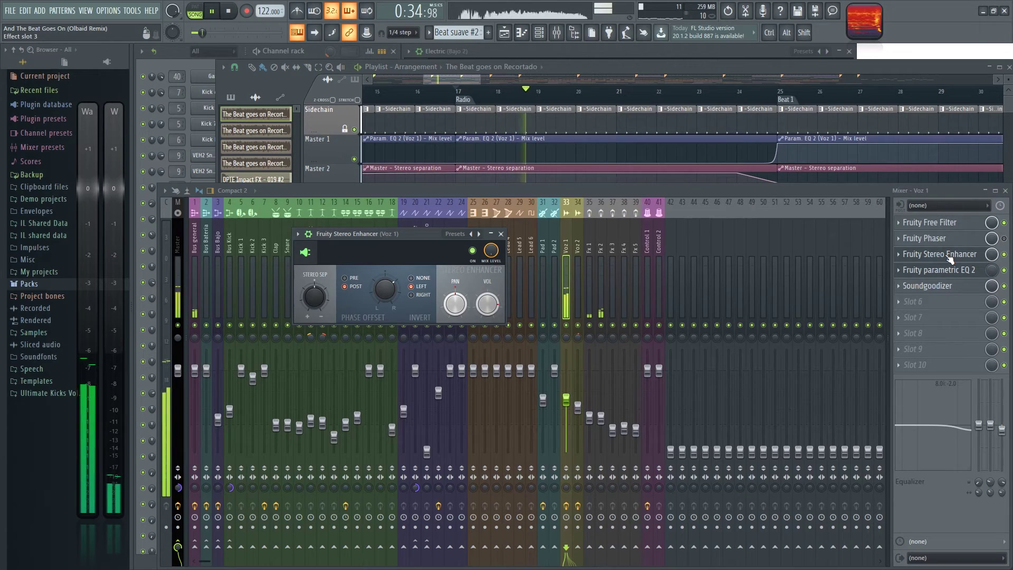
pyautogui.click(949, 257)
pyautogui.click(178, 243)
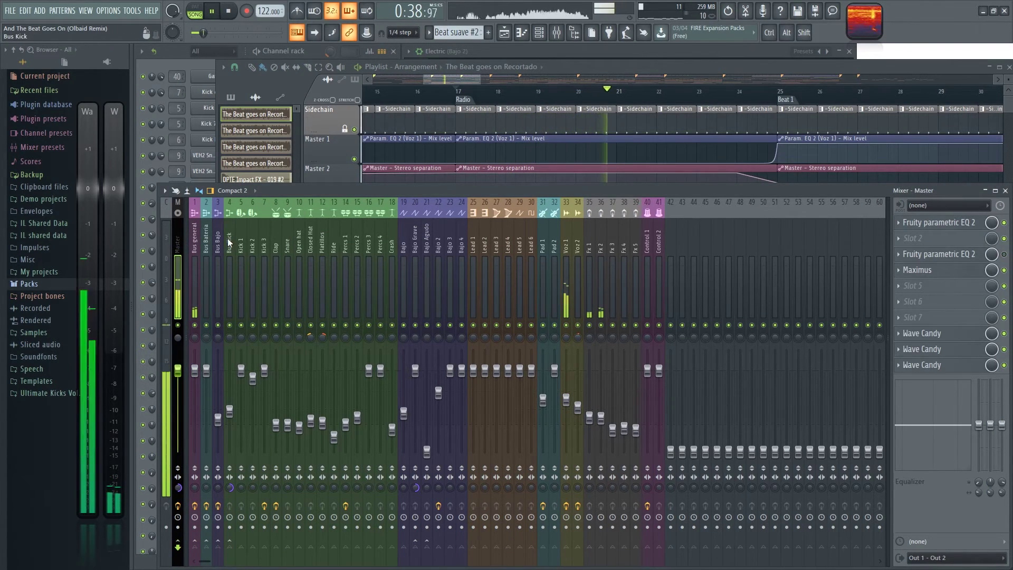
# Step: Replay the Radio section while inspecting the Fruity Parametric EQ 2 and Fruity Free Filter on the Voz 1 mixer track
pyautogui.click(566, 243)
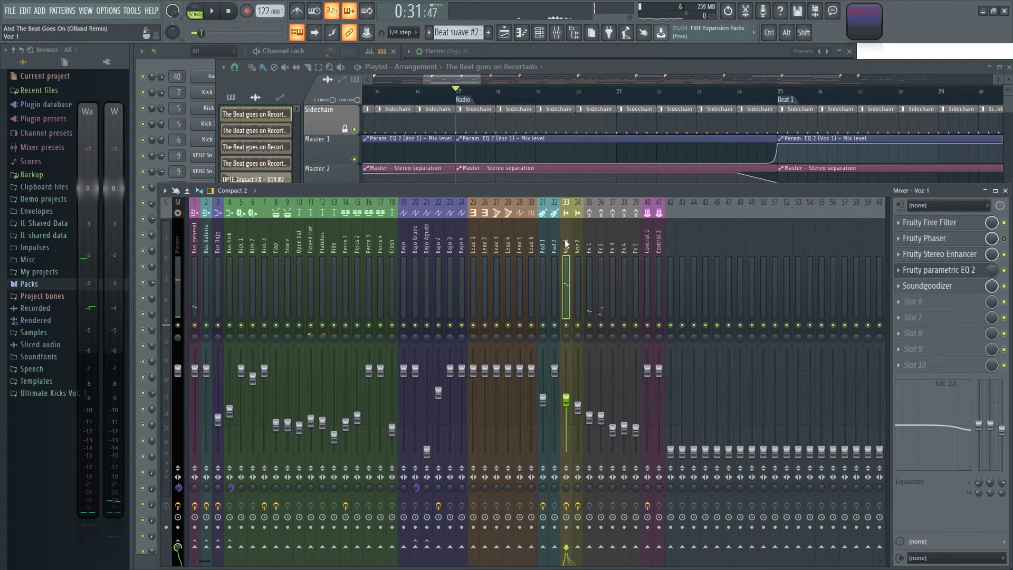
pyautogui.press('space')
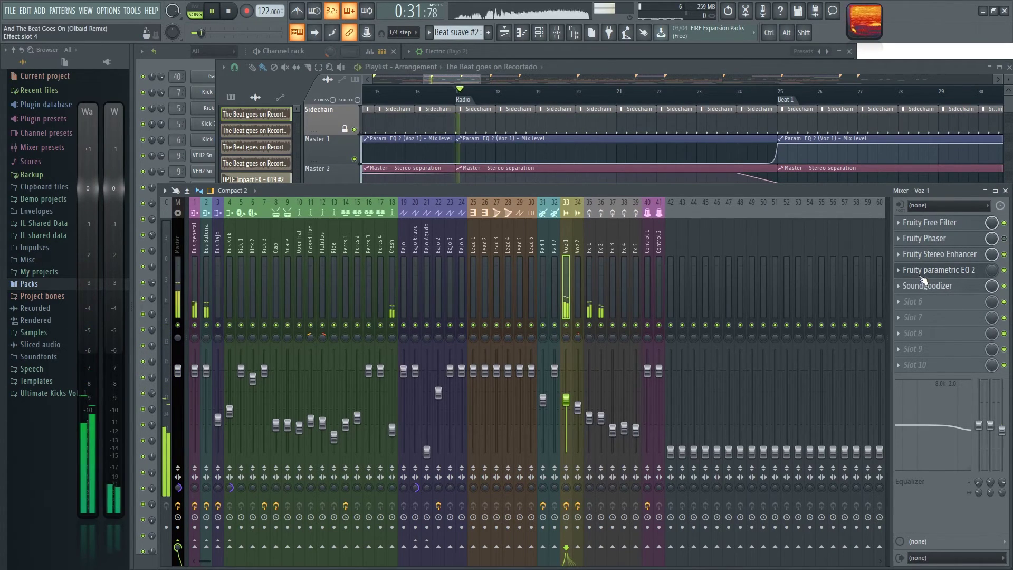
pyautogui.click(934, 270)
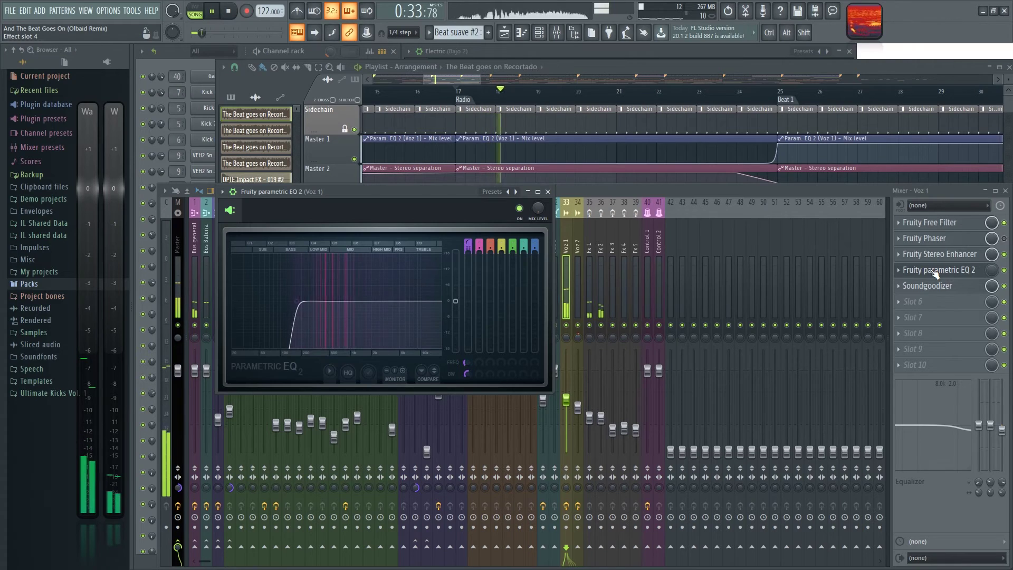
pyautogui.click(935, 271)
pyautogui.click(941, 226)
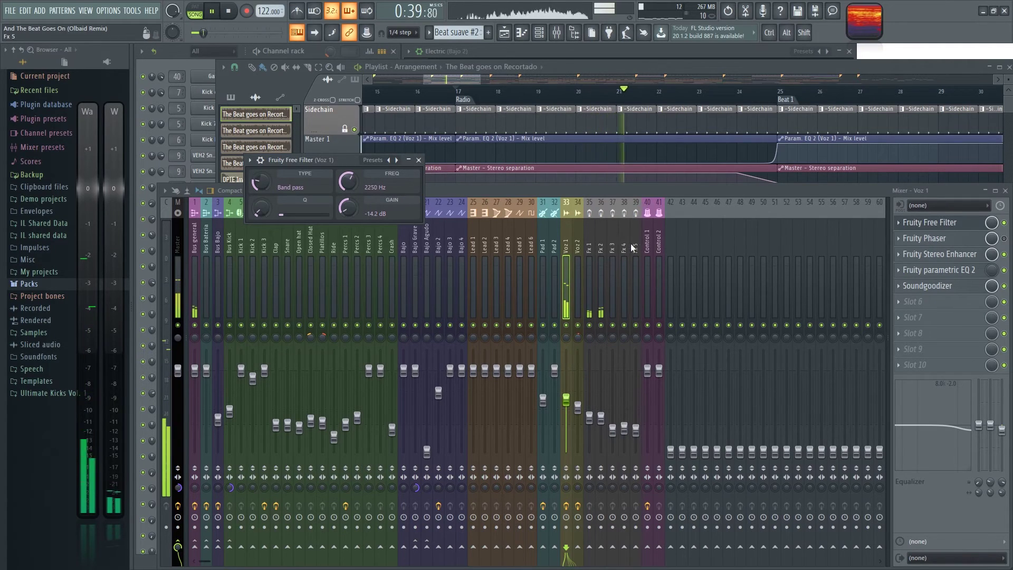
pyautogui.click(564, 246)
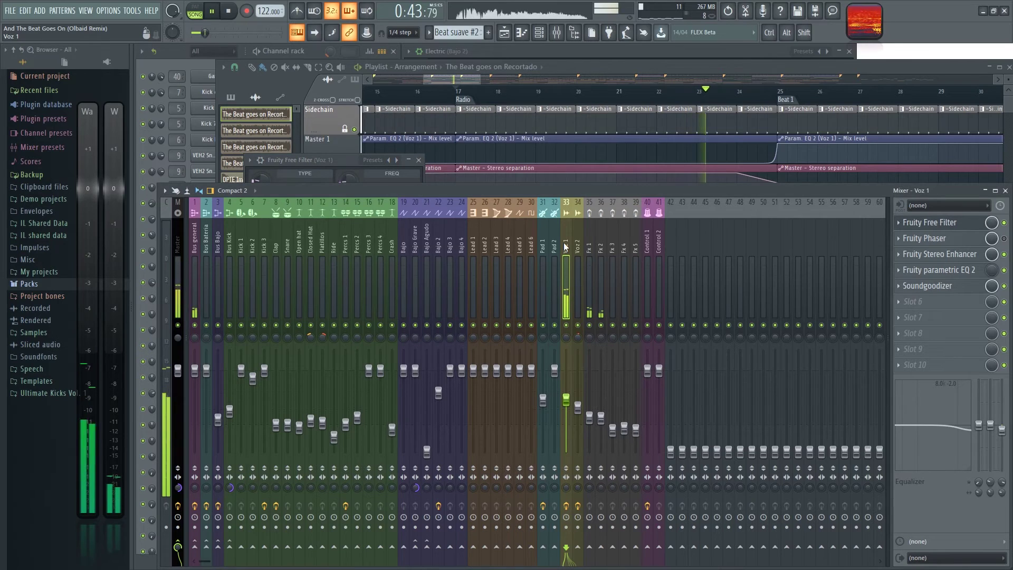
# Step: Follow the Master automation clips in the playlist into Beat 1, check the mixer levels, and stop playback
pyautogui.click(718, 65)
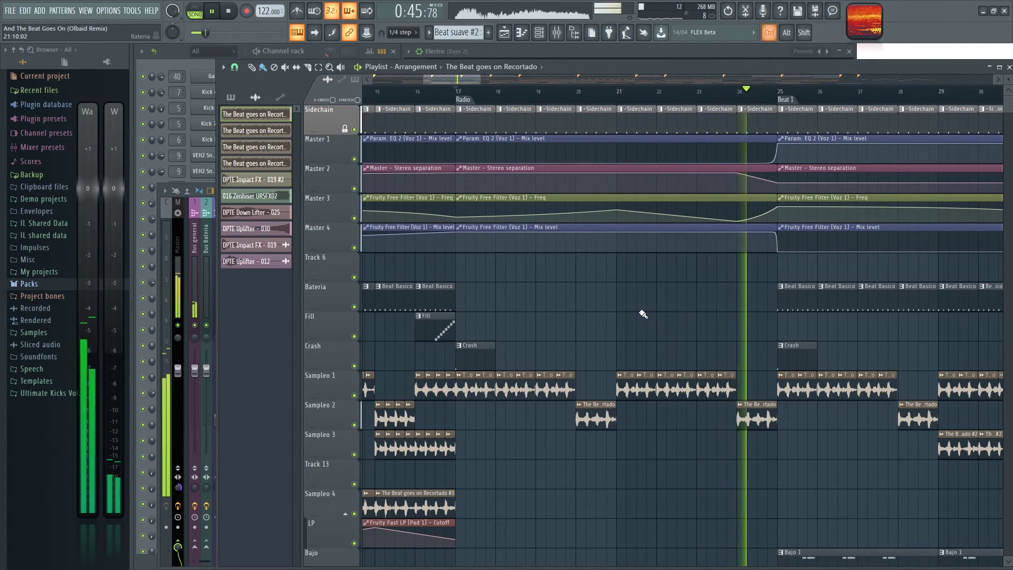
pyautogui.press('F9')
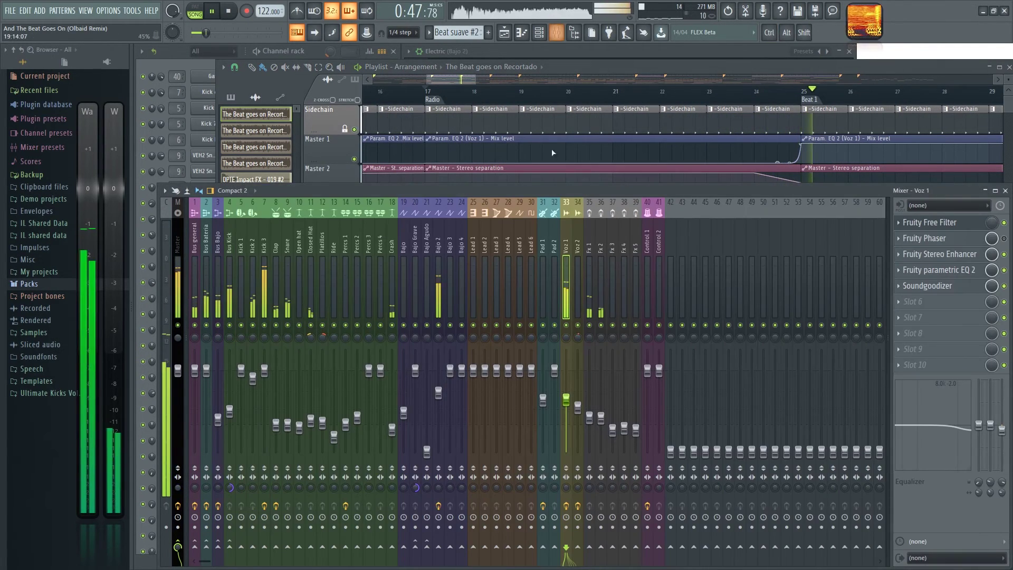
pyautogui.press('space')
pyautogui.click(431, 98)
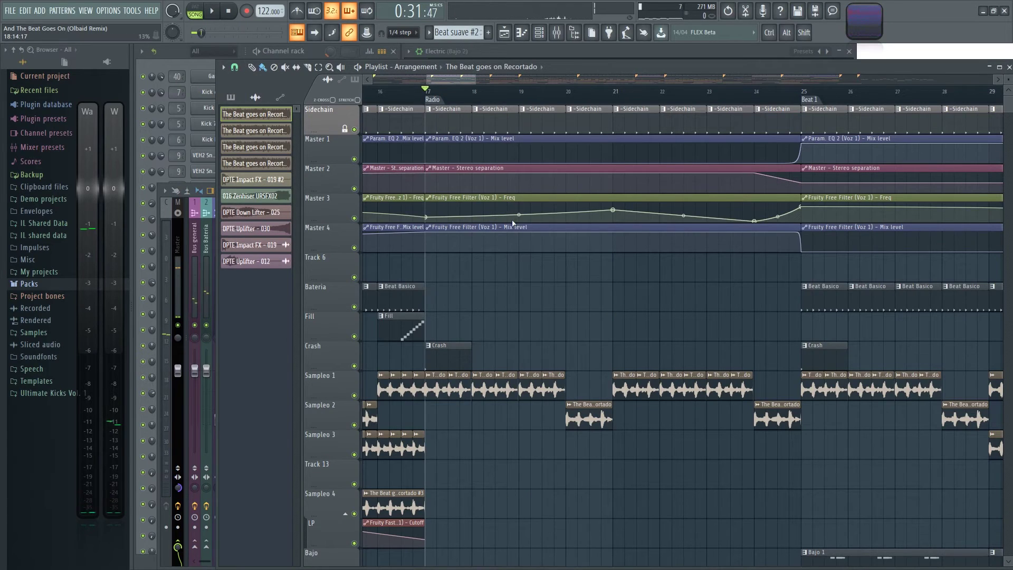
# Step: Inspect the mid and master bands of Maximus on the Master mixer track while playing the Radio section
pyautogui.press('F9')
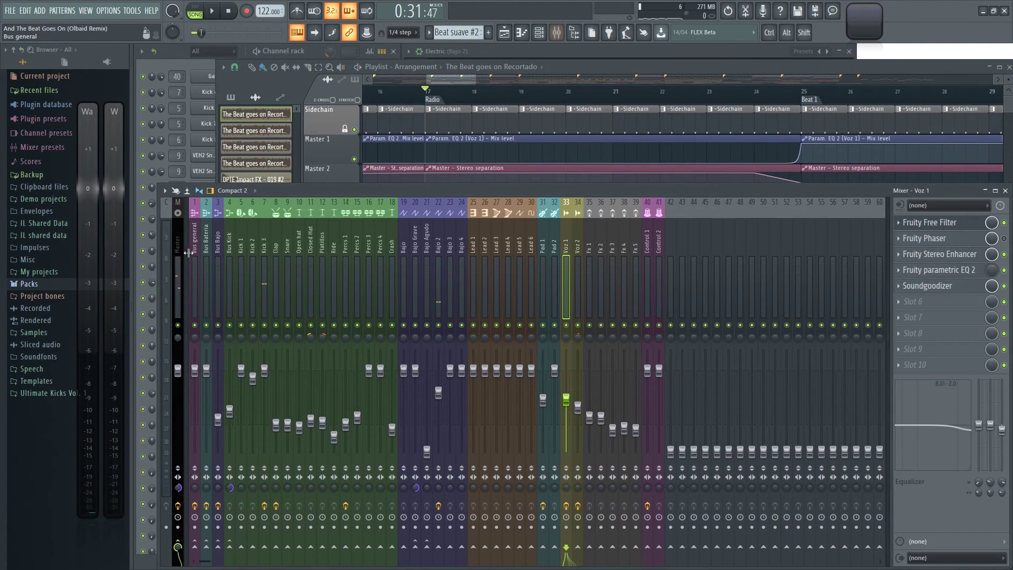
pyautogui.click(179, 242)
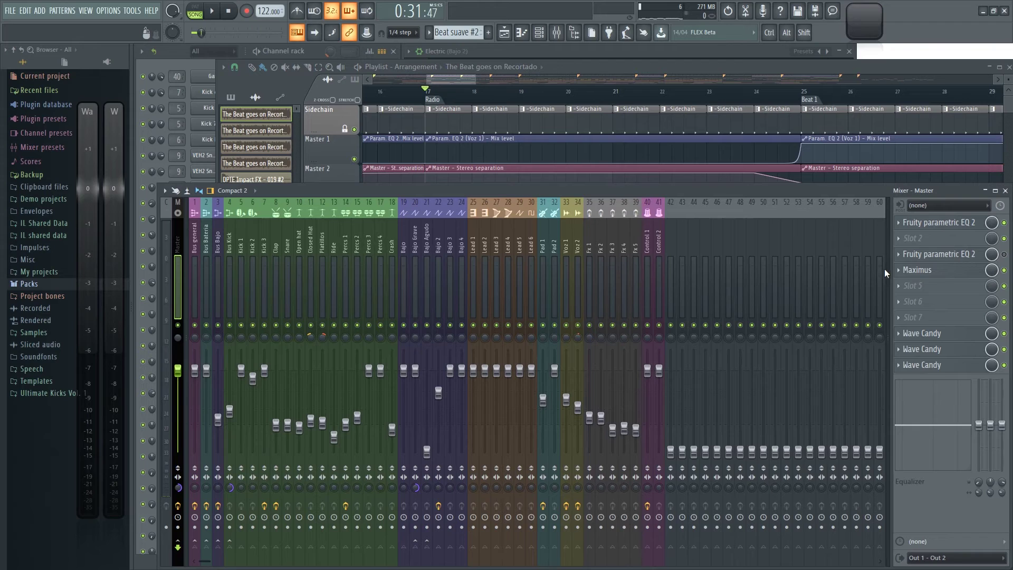
pyautogui.click(919, 269)
pyautogui.press('space')
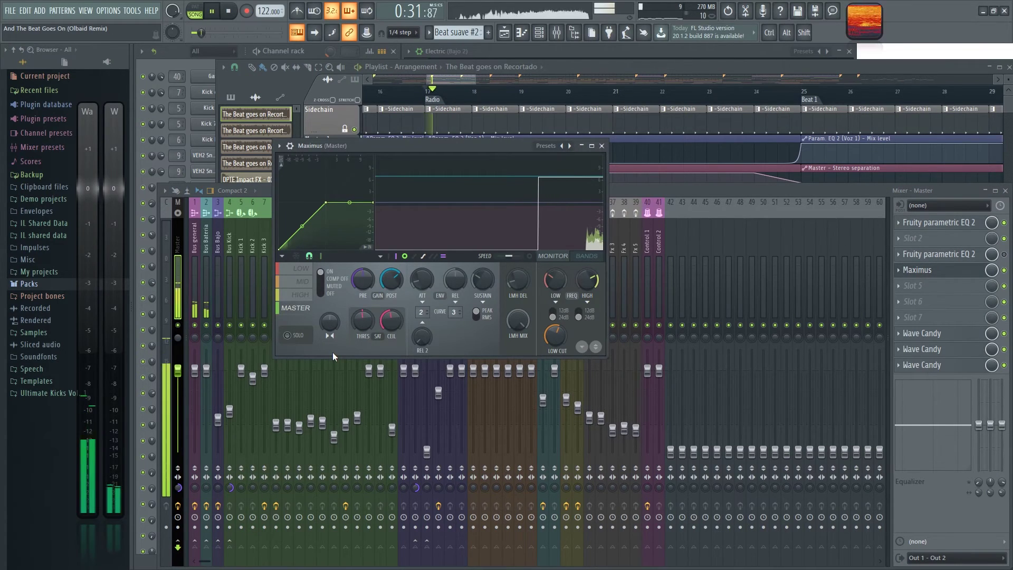
pyautogui.click(293, 285)
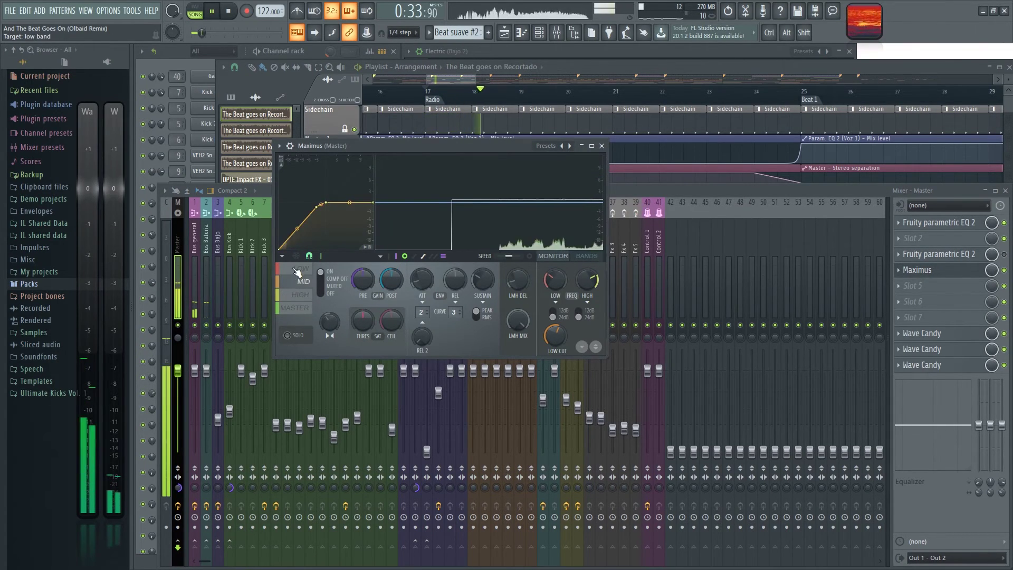
pyautogui.click(294, 308)
pyautogui.press('space')
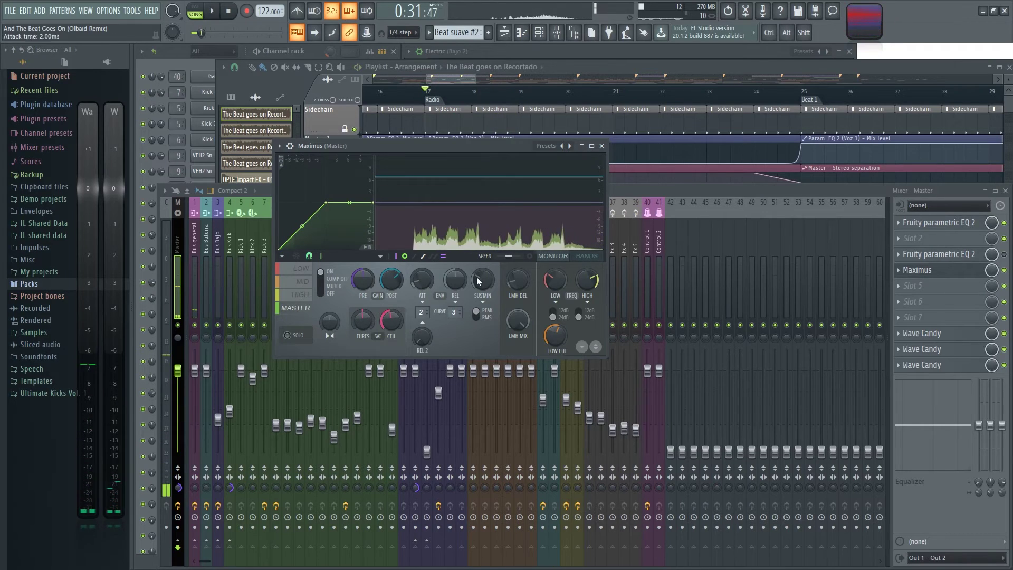
pyautogui.click(601, 146)
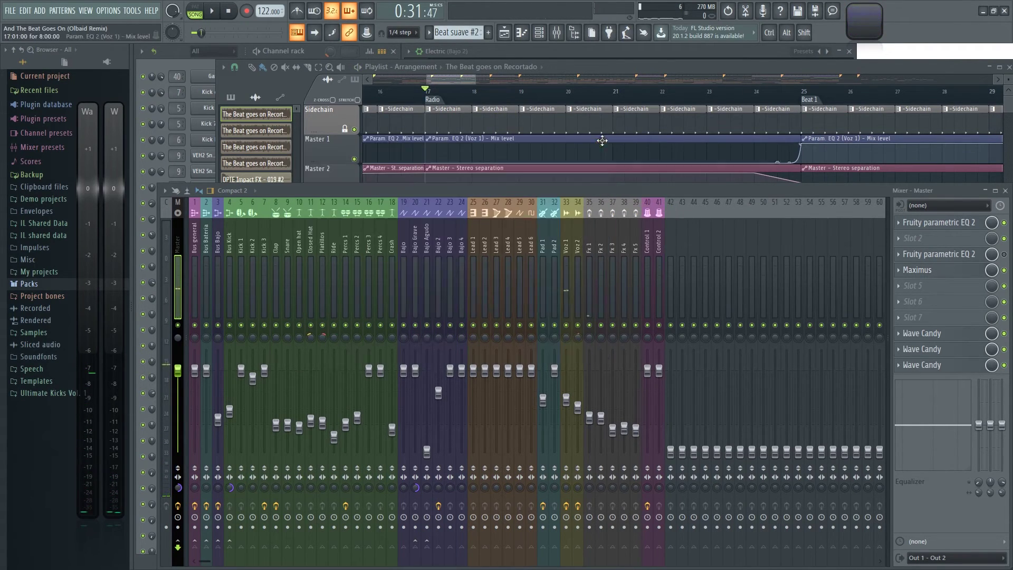
# Step: Audition the Radio section against the Master automation curves, replaying the transition into Beat 1 from bar 24
pyautogui.moveTo(475, 75); pyautogui.dragTo(477, 75)
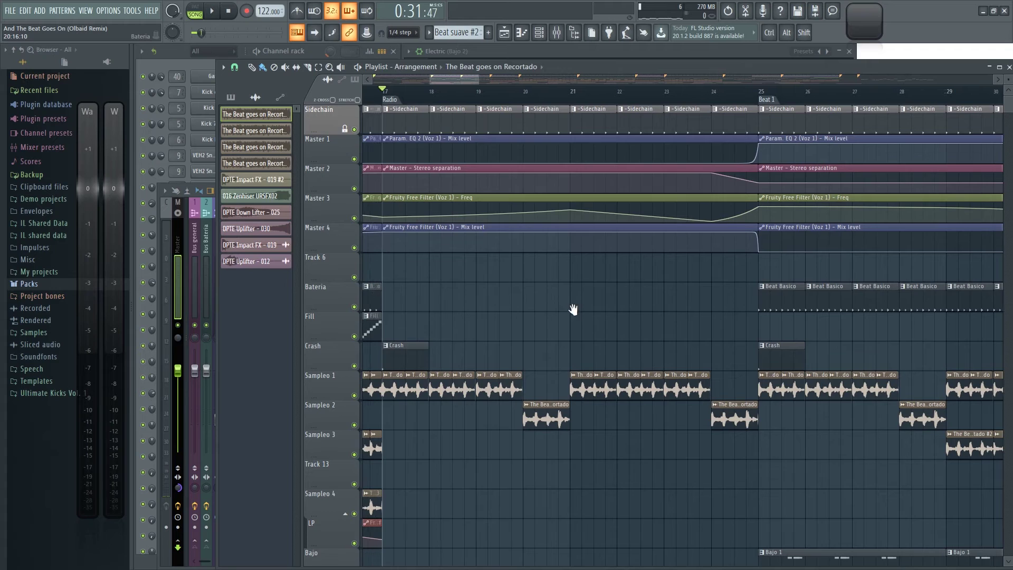
pyautogui.scroll(1, 543, 311)
pyautogui.press('space')
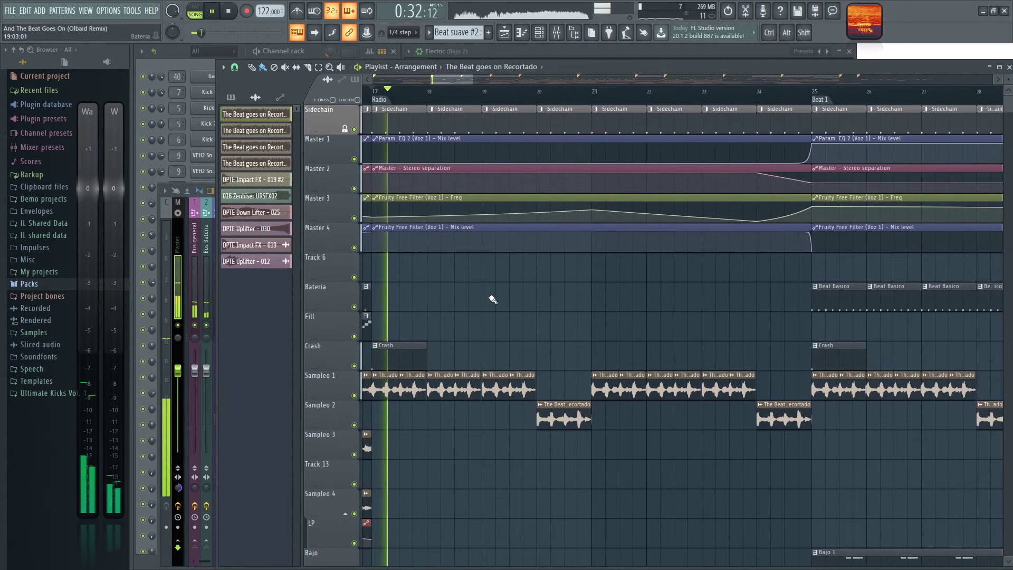
pyautogui.scroll(-1, 480, 284)
pyautogui.scroll(1, 501, 279)
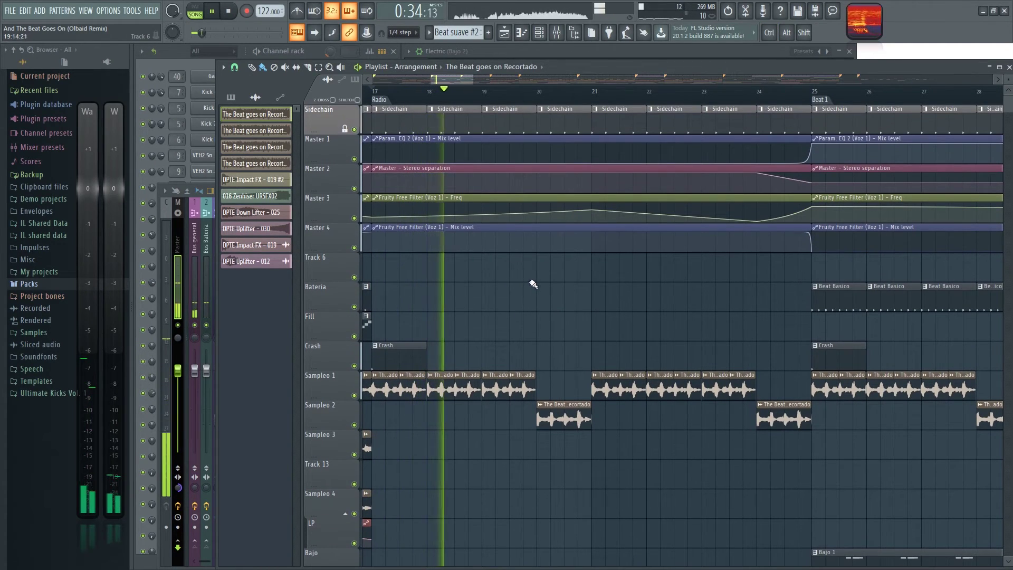
pyautogui.scroll(1, 802, 276)
pyautogui.press('space')
pyautogui.press('space')
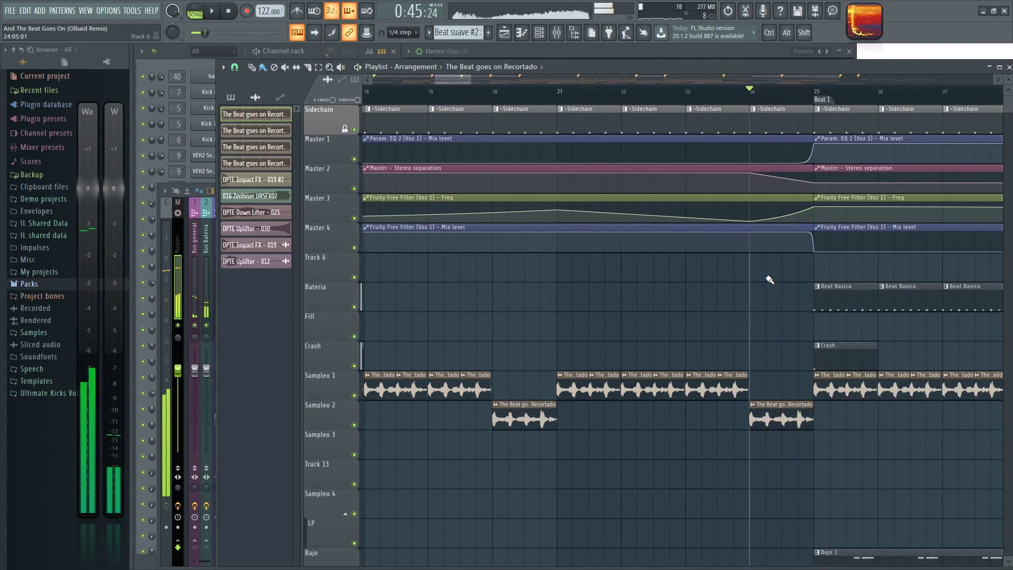
# Step: Inspect the Master track's stereo separation in the mixer while replaying the transition from bar 24 into Beat 1
pyautogui.press('F9')
pyautogui.press('space')
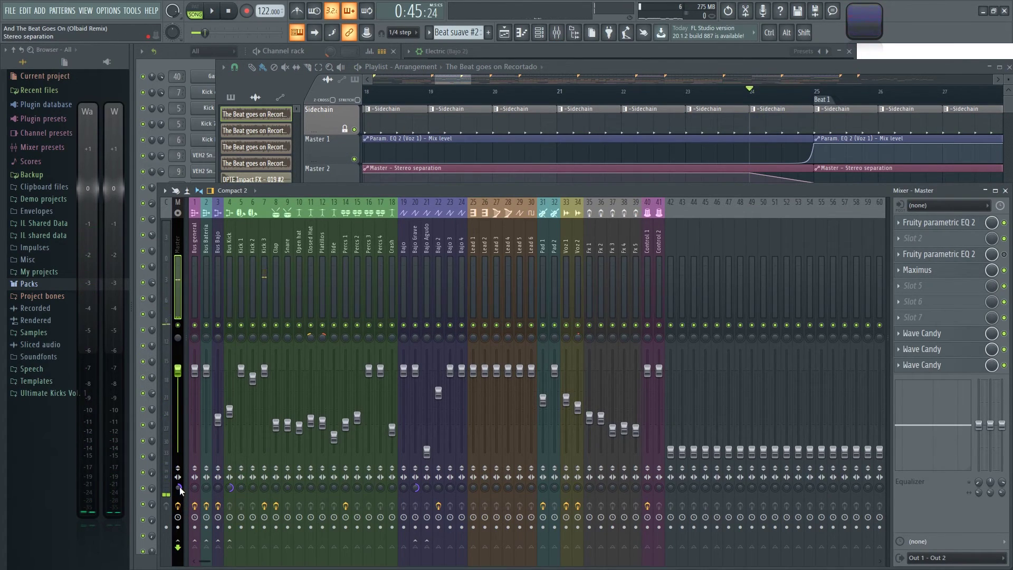
pyautogui.press('space')
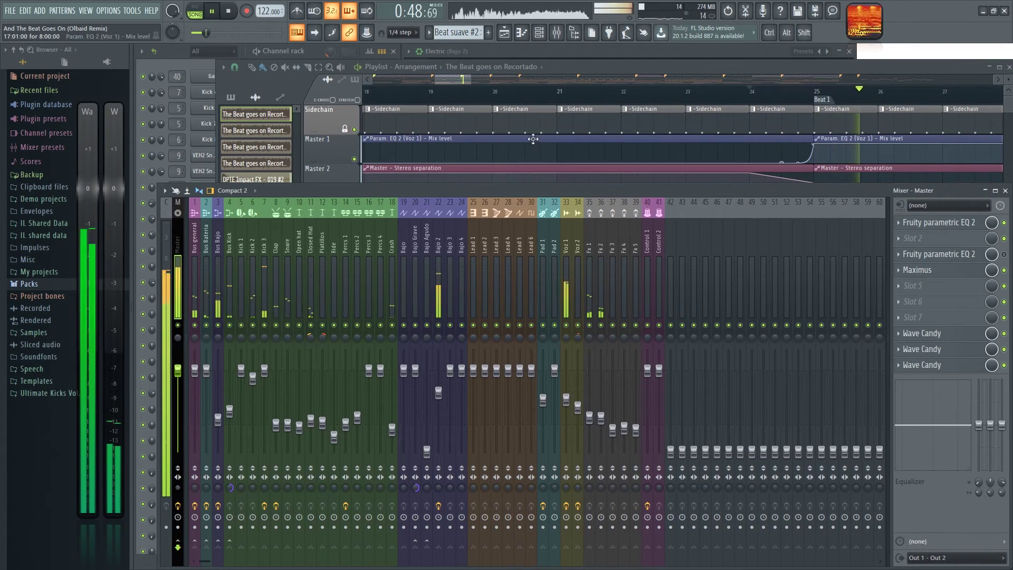
pyautogui.press('space')
pyautogui.moveTo(457, 79); pyautogui.dragTo(467, 79)
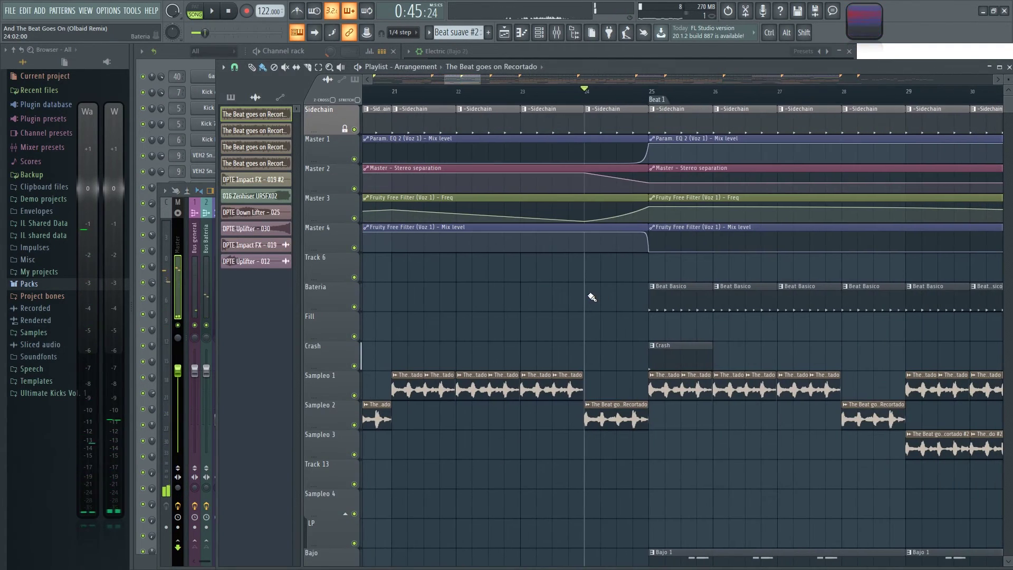
# Step: Examine the FX tracks and the Master automation clips surrounding the start of Beat 1 at bar 25
pyautogui.scroll(-3, 596, 284)
pyautogui.scroll(-5, 575, 252)
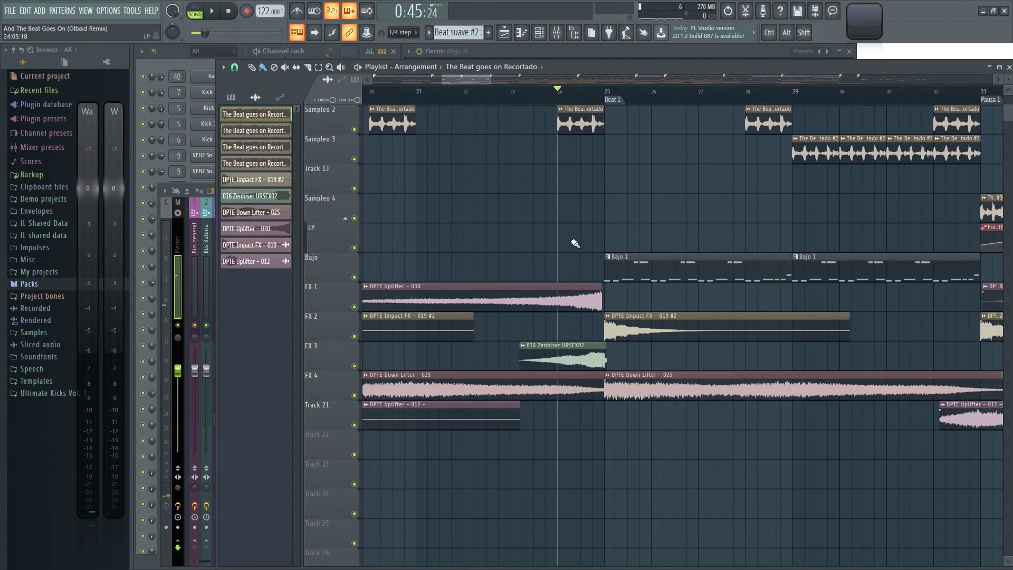
pyautogui.scroll(5, 606, 232)
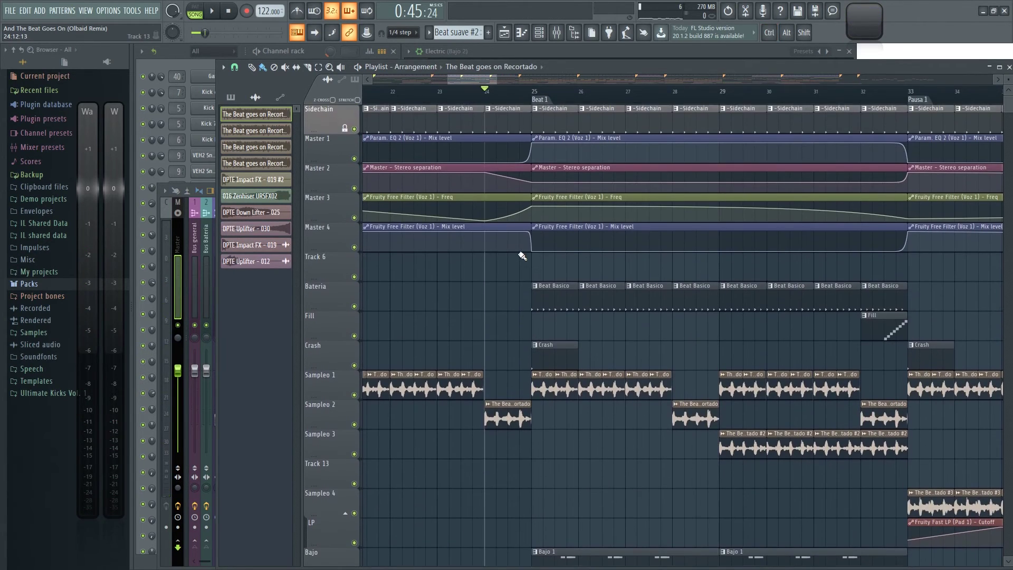
pyautogui.scroll(3, 521, 264)
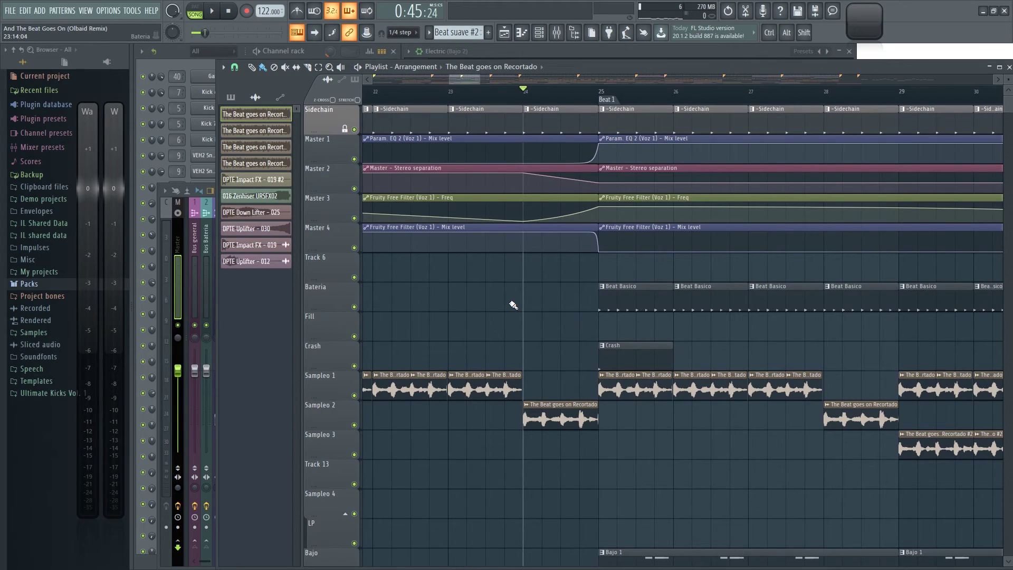
# Step: Play the Radio section from bar 21 through its Master automation into Beat 1, and stop playback
pyautogui.scroll(-3, 522, 307)
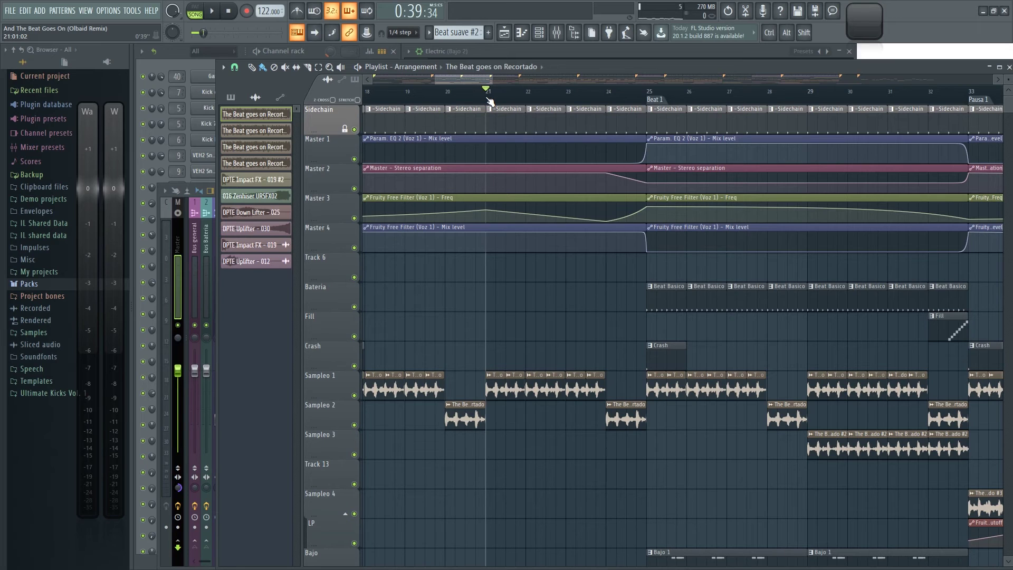
pyautogui.press('space')
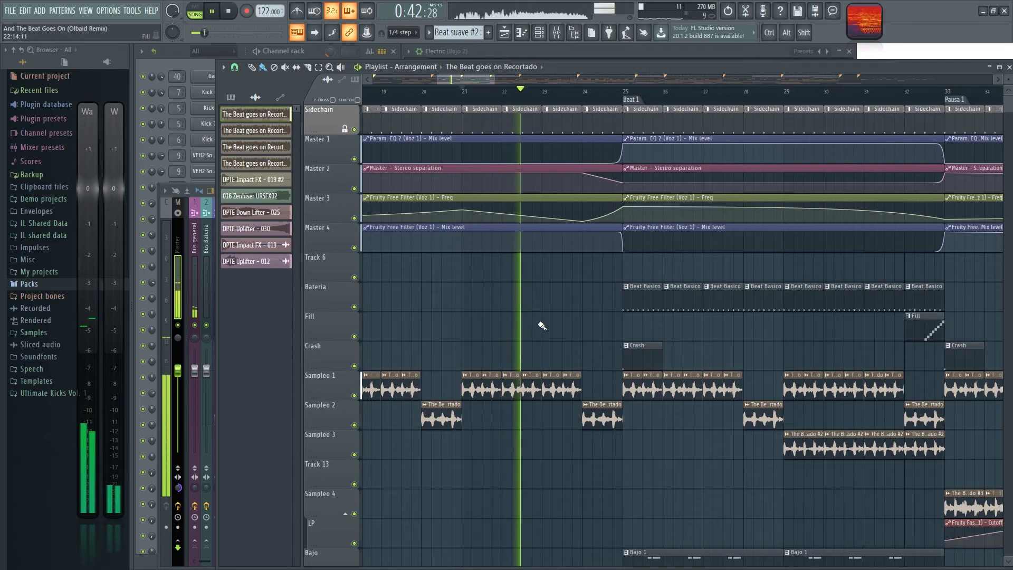
pyautogui.scroll(2, 520, 316)
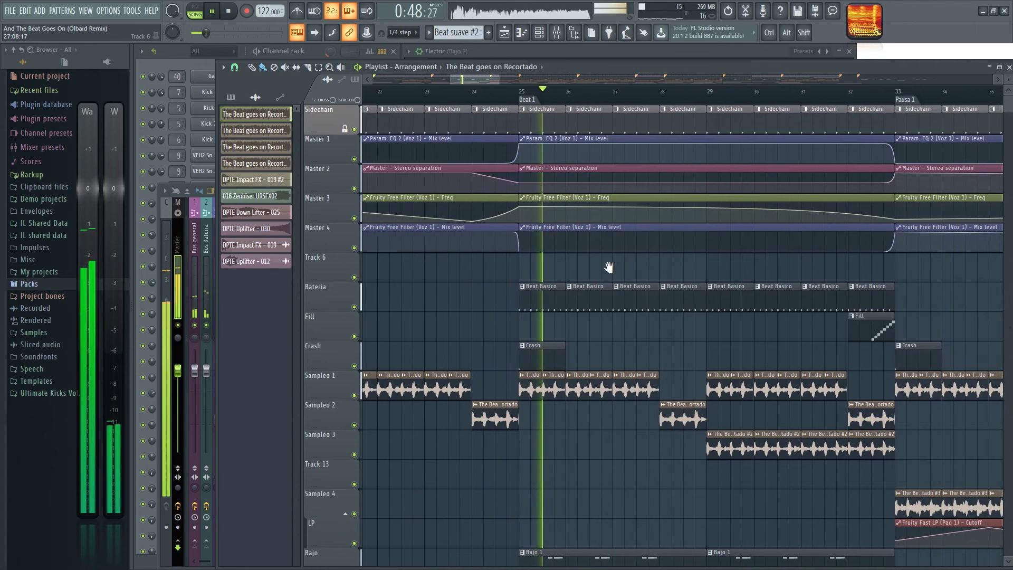
pyautogui.press('space')
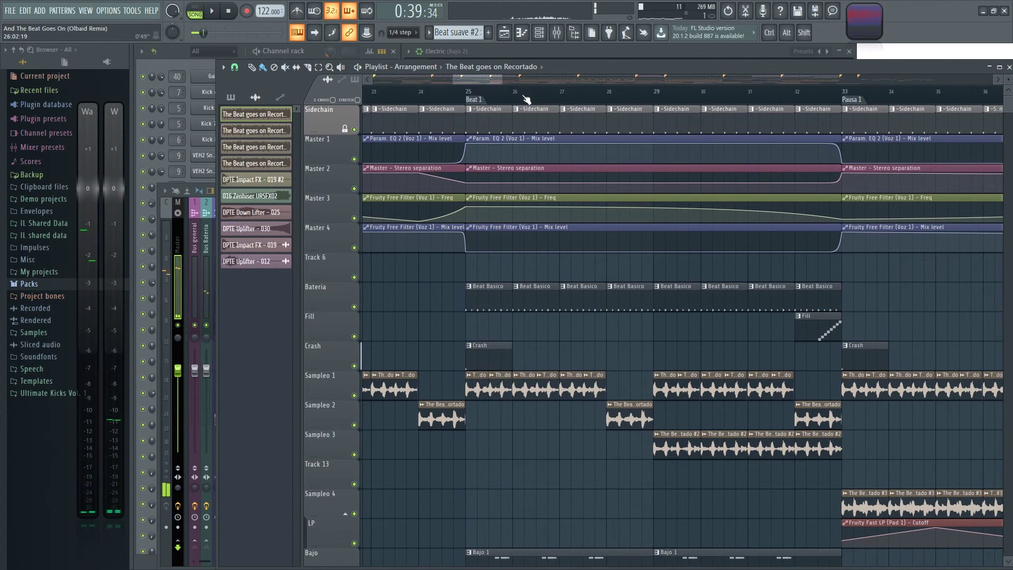
# Step: Audition the end of Beat 1 from bar 31 into Pausa 1, following the Master automation clips
pyautogui.moveTo(882, 289); pyautogui.dragTo(549, 324)
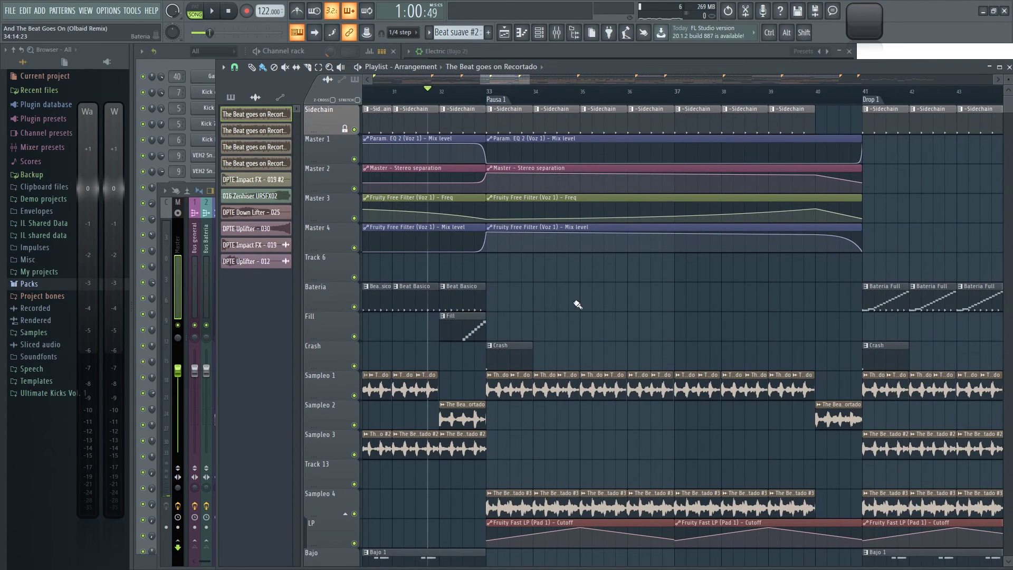
pyautogui.scroll(-3, 577, 305)
pyautogui.scroll(3, 545, 328)
pyautogui.press('space')
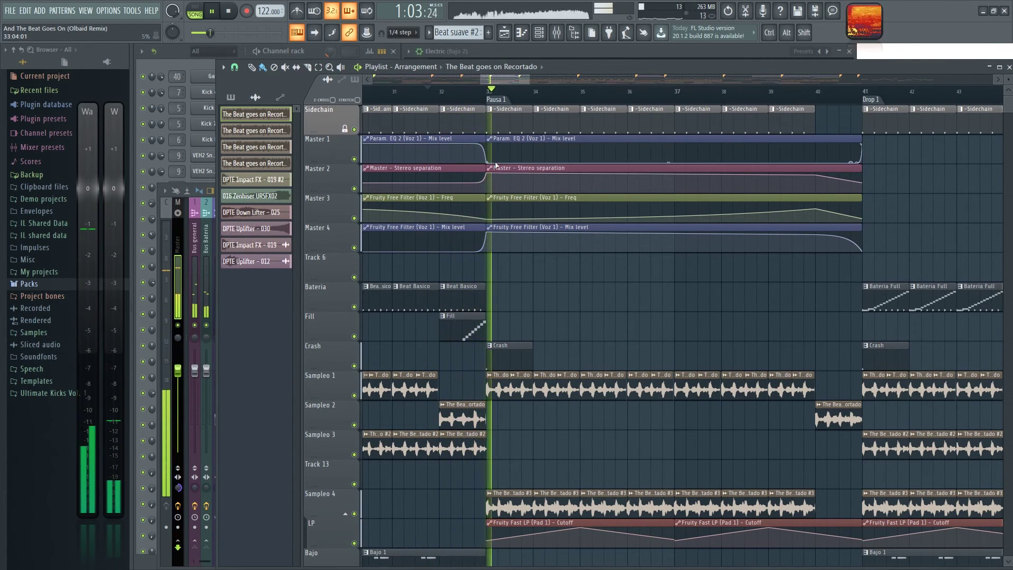
pyautogui.hscroll(1, 614, 289)
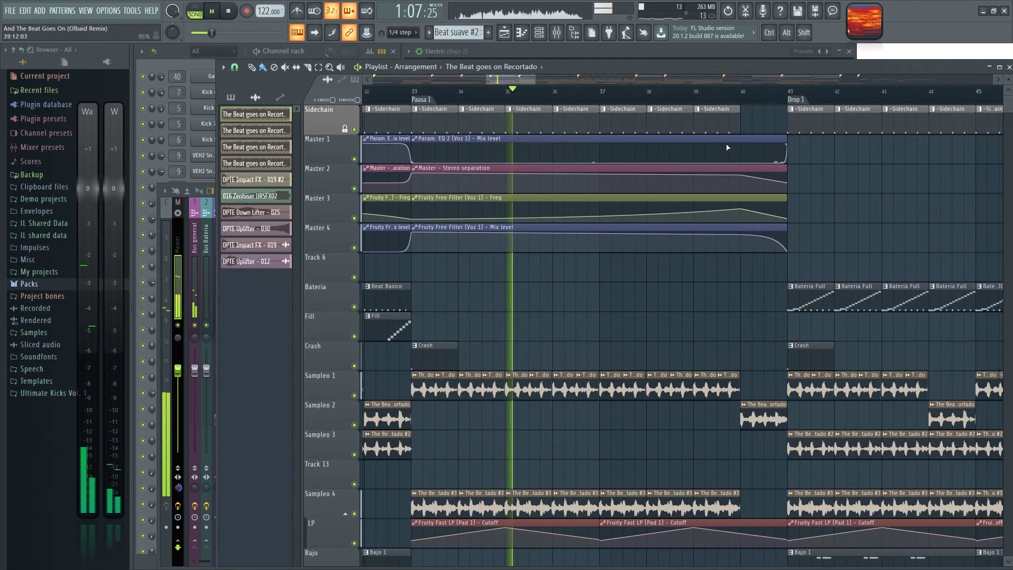
# Step: Skip ahead to the end of bar 39, audition the transition from Pausa 1 into Drop 1, and stop playback
pyautogui.click(729, 92)
pyautogui.scroll(-6, 721, 217)
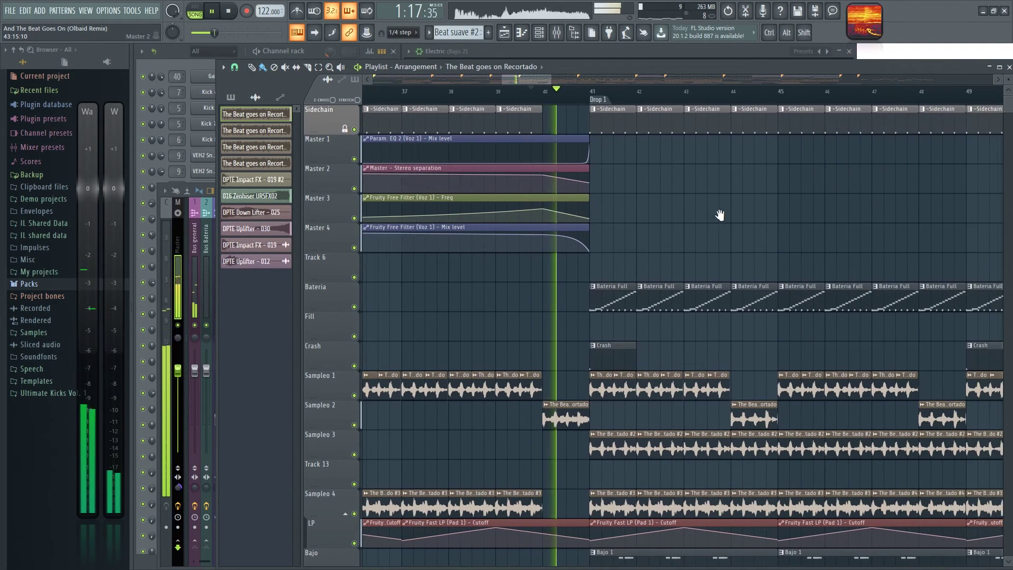
pyautogui.scroll(-3, 624, 223)
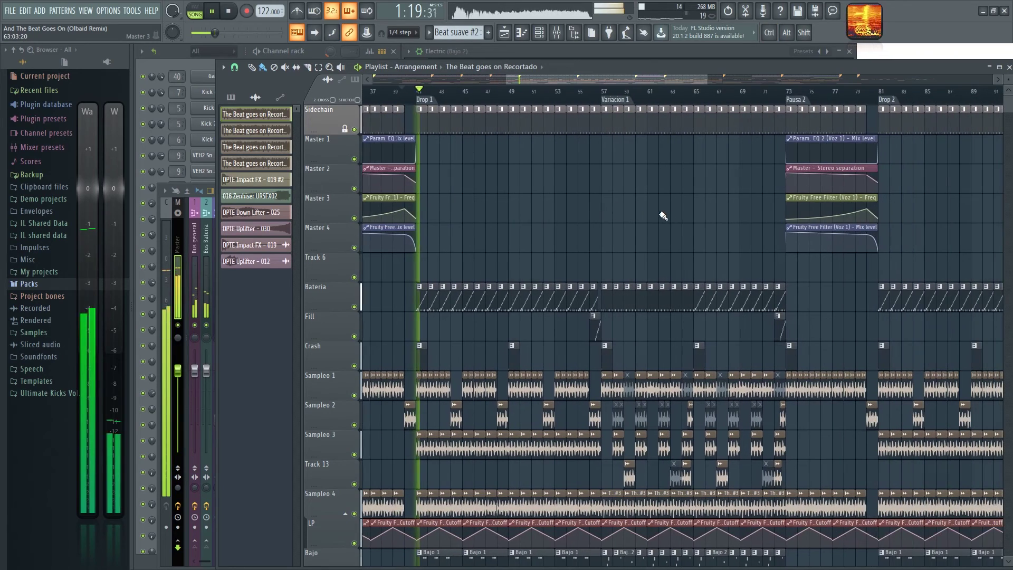
pyautogui.scroll(1, 660, 200)
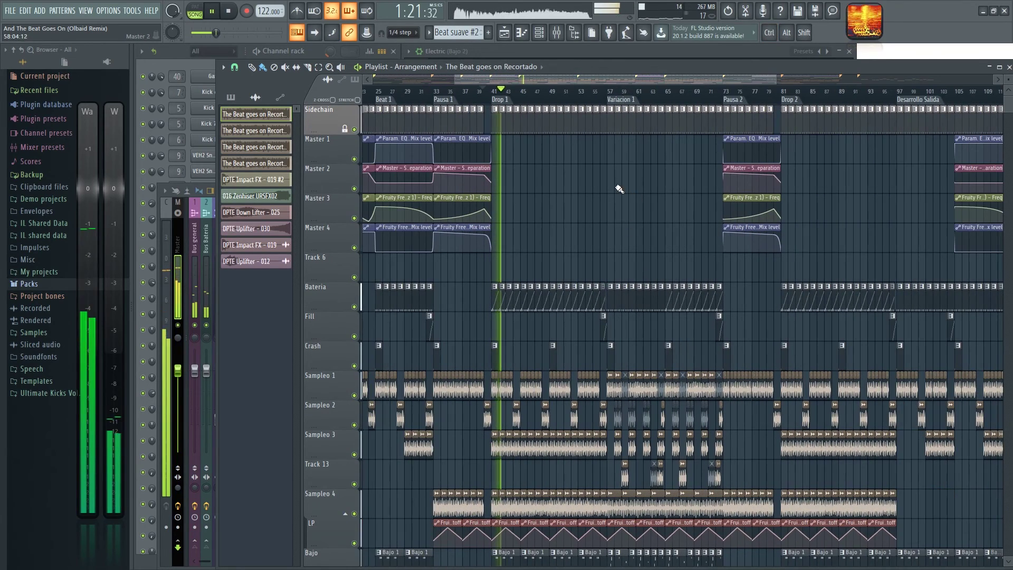
pyautogui.scroll(1, 624, 190)
pyautogui.press('space')
# Step: Review the Drop 1 clips, play the transition from bar 56 into Variacion 1, and stop playback
pyautogui.scroll(1, 503, 192)
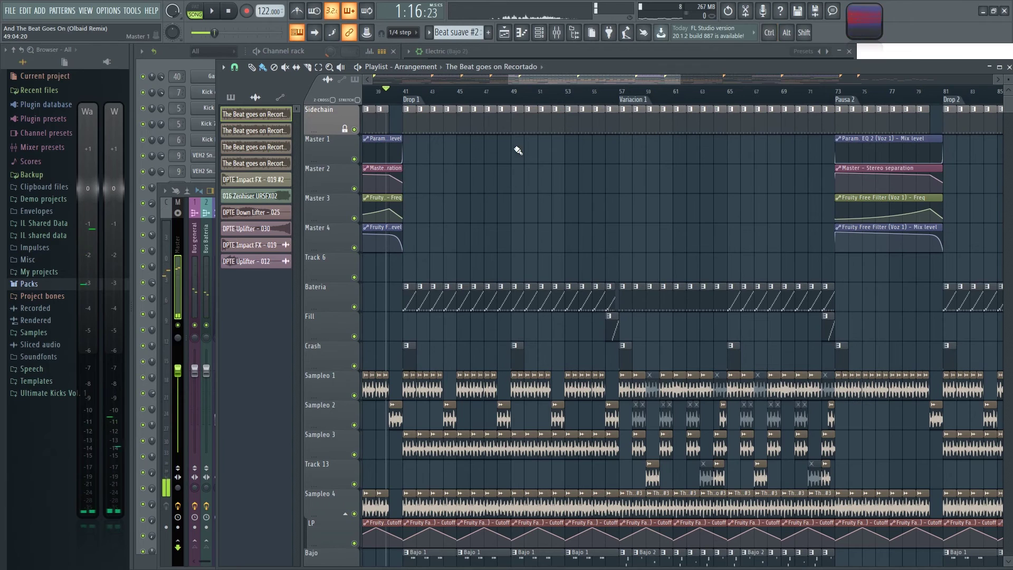
pyautogui.scroll(-3, 422, 113)
pyautogui.scroll(3, 412, 112)
pyautogui.scroll(2, 616, 237)
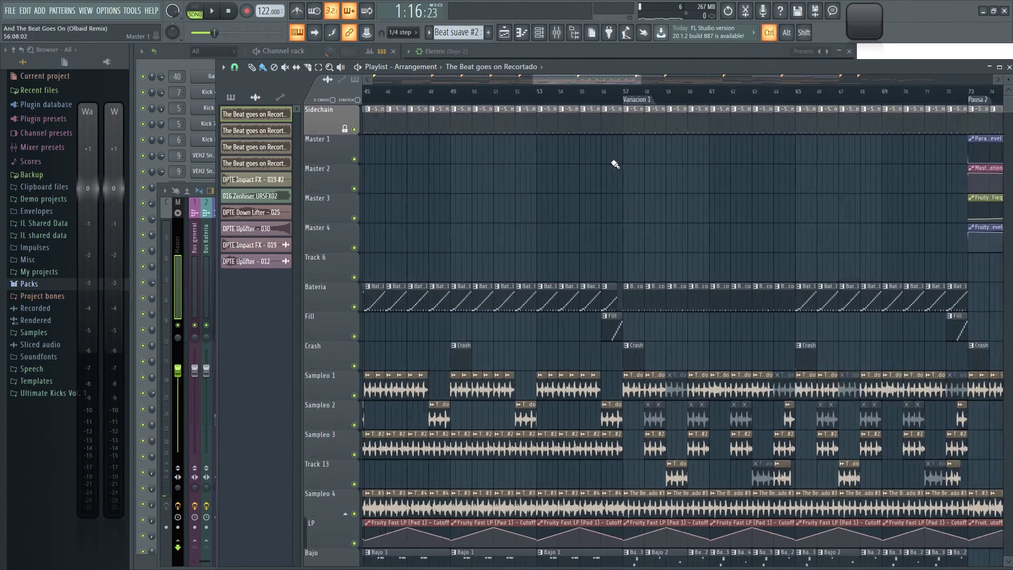
pyautogui.hscroll(2, 620, 78)
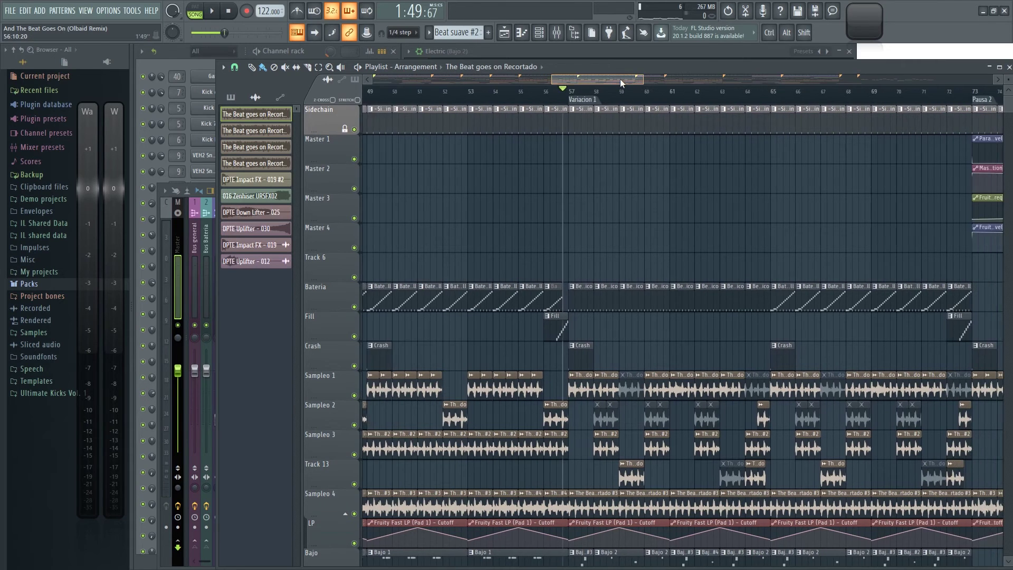
pyautogui.press('space')
pyautogui.hscroll(4, 622, 79)
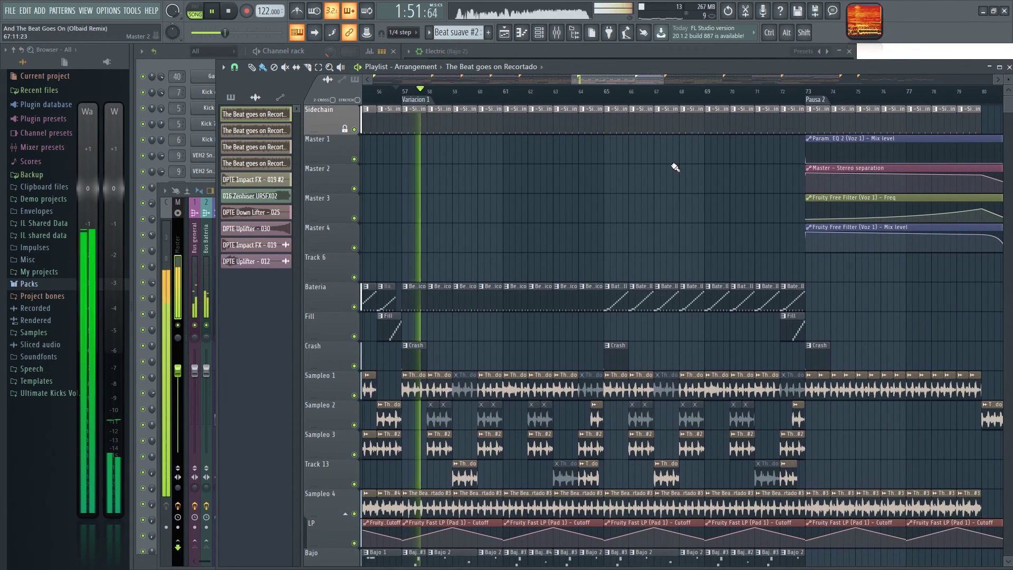
pyautogui.press('space')
# Step: Review the arrangement from Pausa 2 through Drop 2, and audition the change into Desarrollo Salida at bar 97
pyautogui.scroll(-3, 779, 222)
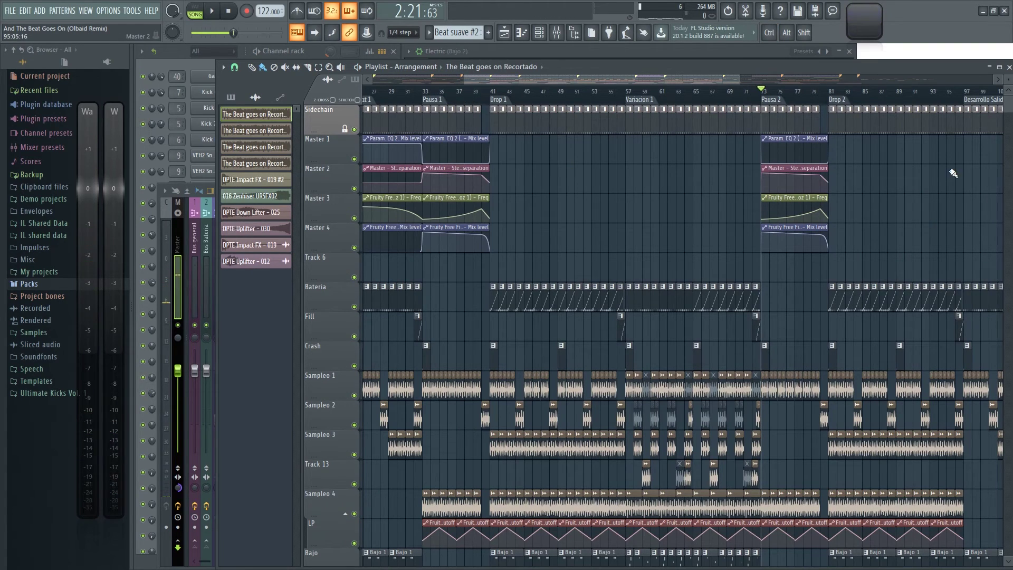
pyautogui.hscroll(8, 746, 170)
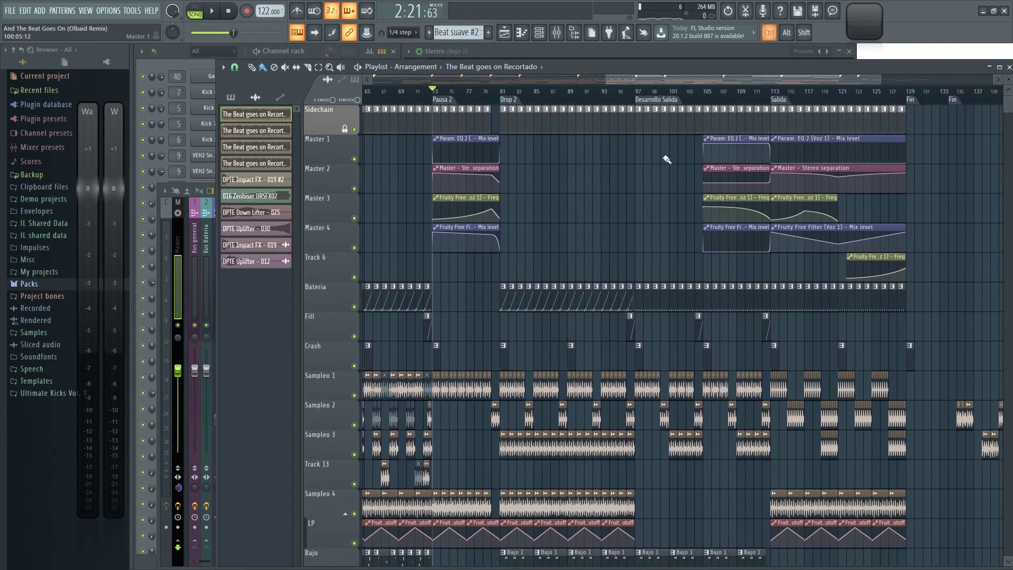
pyautogui.scroll(2, 666, 158)
pyautogui.hscroll(2, 629, 222)
pyautogui.press('space')
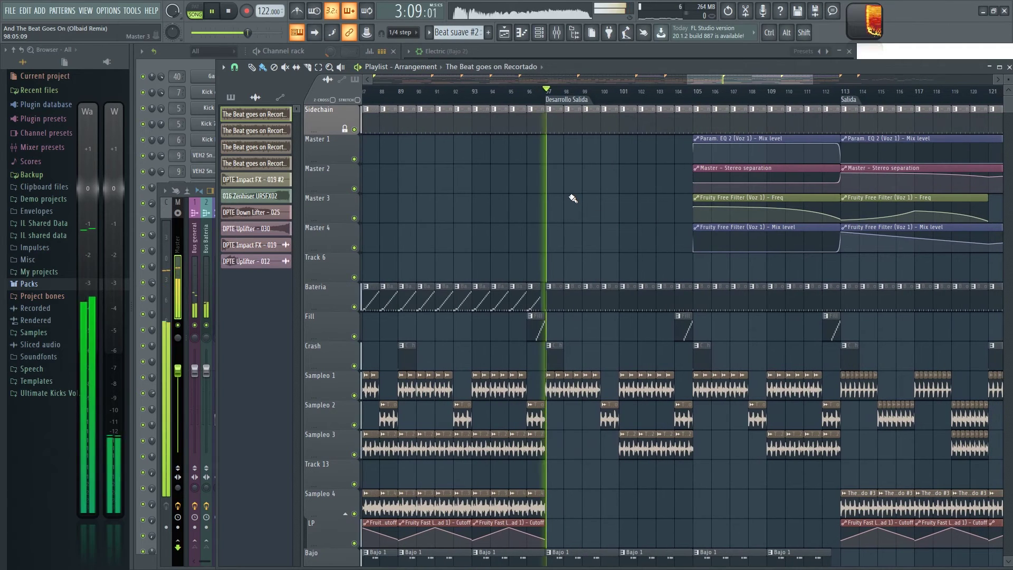
pyautogui.scroll(-3, 581, 226)
pyautogui.press('space')
# Step: Play Desarrollo Salida from bar 104 into the Master automation clips starting at bar 105, and stop playback
pyautogui.scroll(3, 632, 199)
pyautogui.scroll(2, 628, 195)
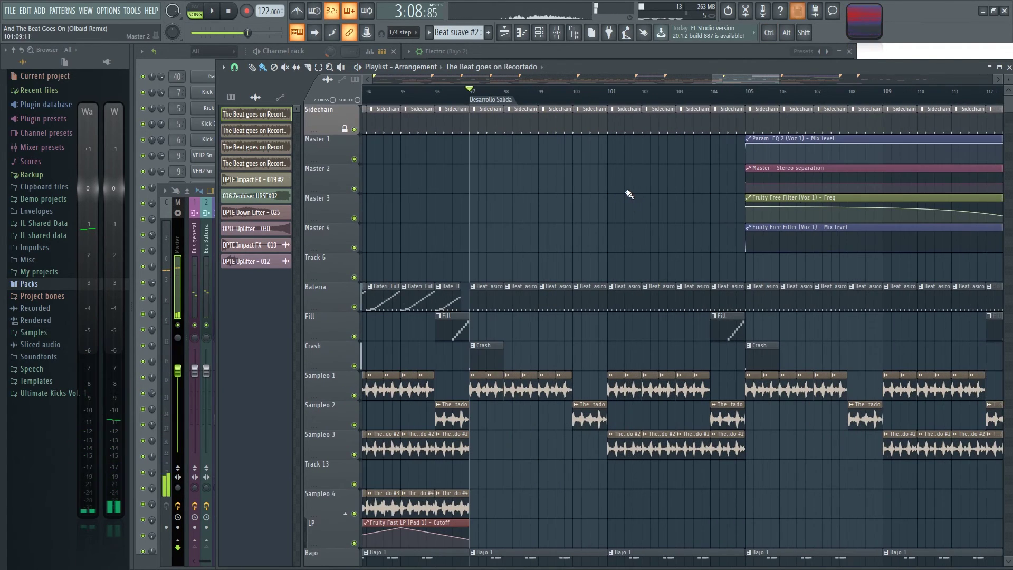
pyautogui.click(735, 96)
pyautogui.press('space')
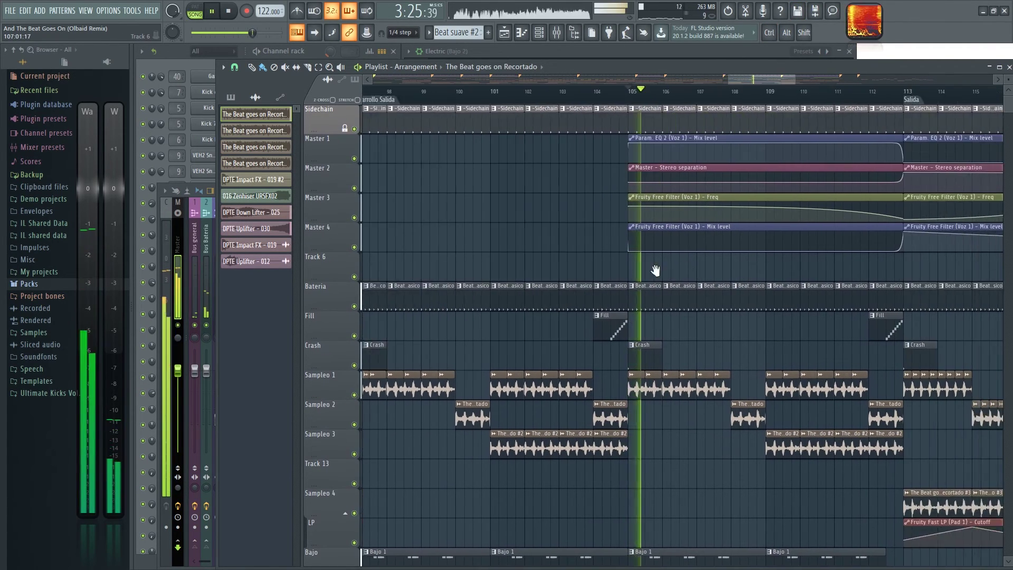
pyautogui.press('space')
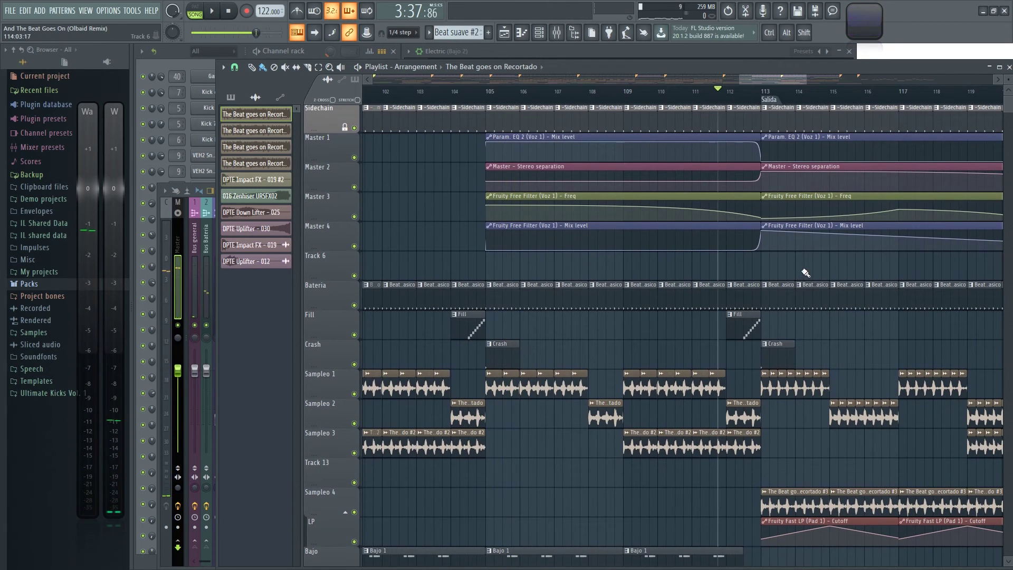
# Step: Audition the end of Desarrollo Salida from bar 111 towards the Salida marker, and stop playback
pyautogui.press('space')
pyautogui.scroll(-1, 685, 256)
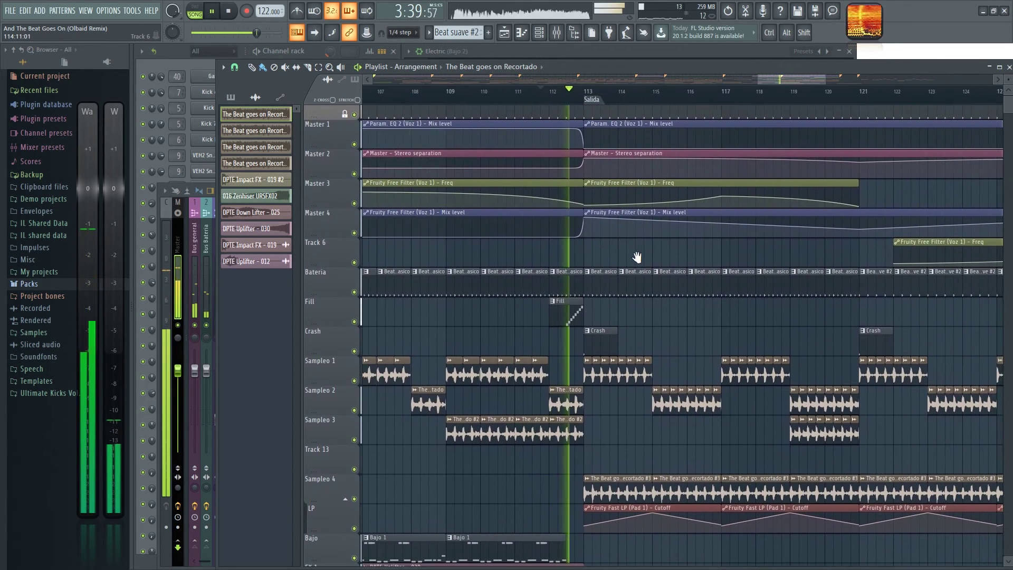
pyautogui.press('space')
# Step: Locate Salida in the full arrangement and audition its Master automation, skipping ahead to bars 121 and 127
pyautogui.scroll(-8, 656, 258)
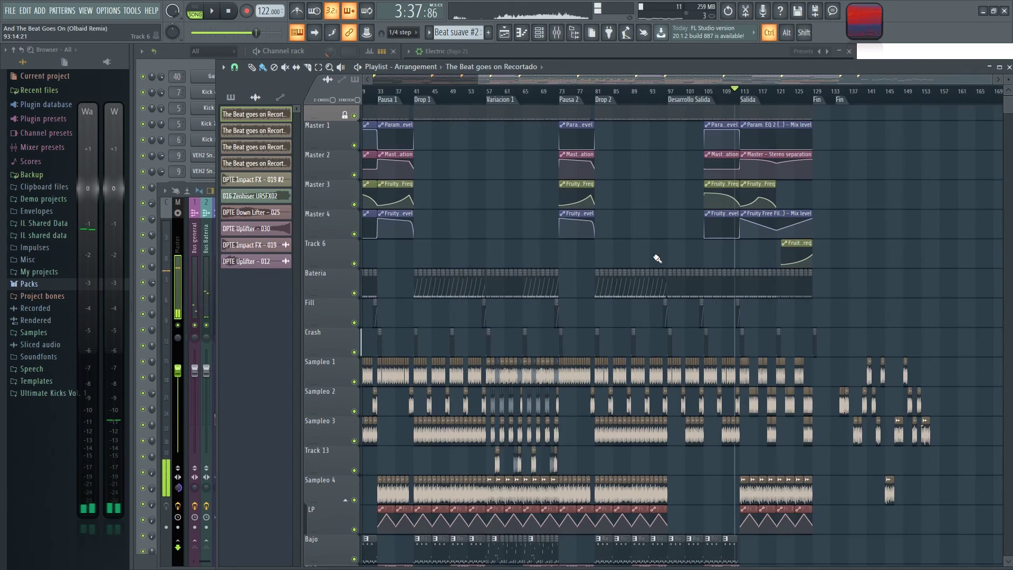
pyautogui.scroll(-2, 718, 254)
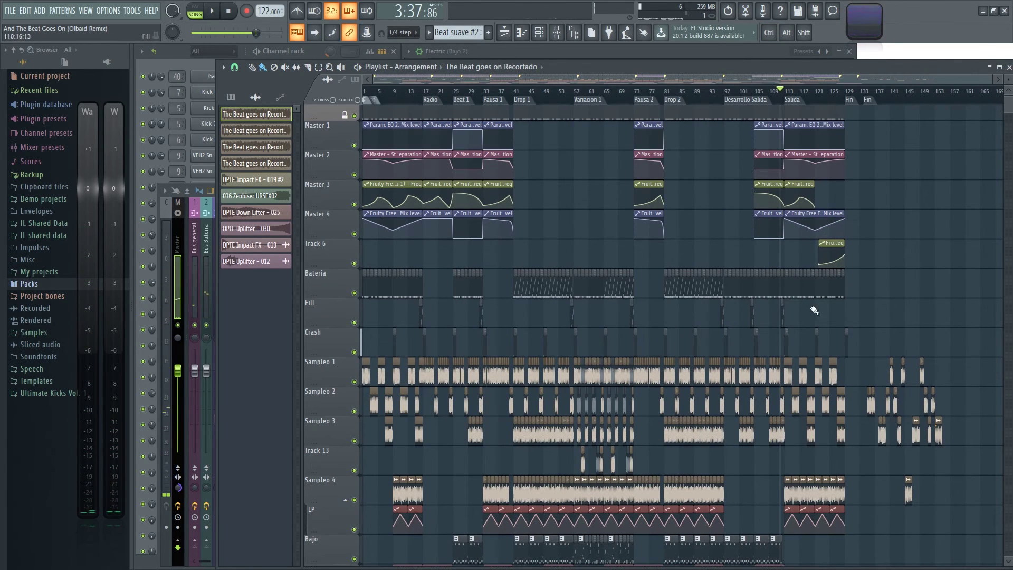
pyautogui.scroll(10, 742, 321)
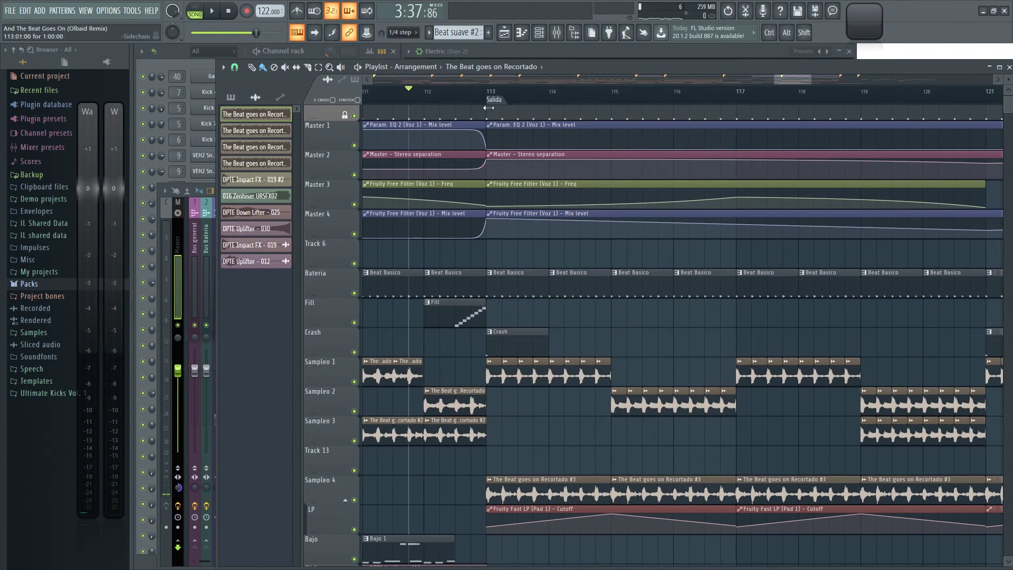
pyautogui.press('space')
pyautogui.scroll(-2, 675, 341)
pyautogui.moveTo(774, 331); pyautogui.dragTo(597, 346)
pyautogui.click(670, 91)
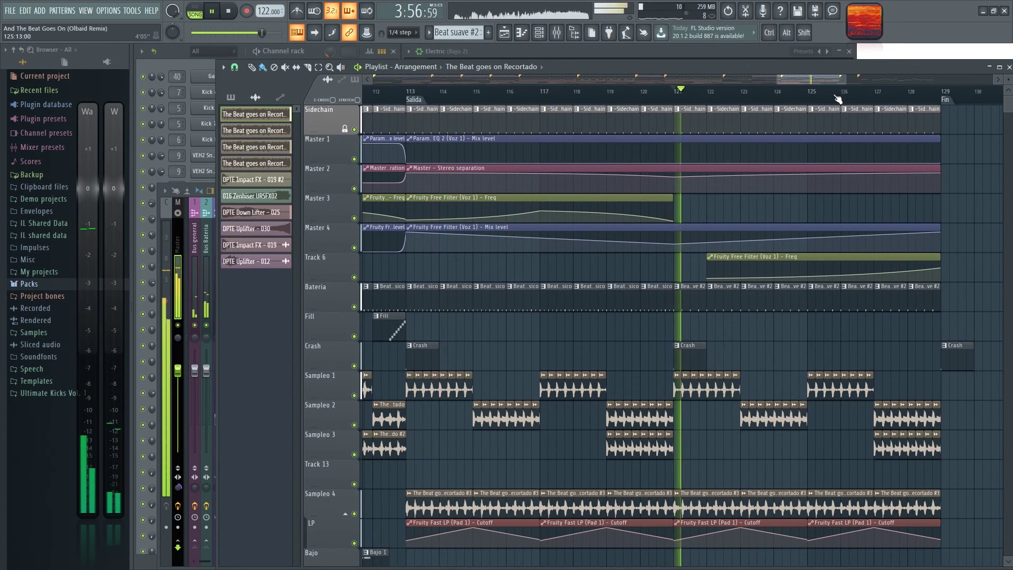
pyautogui.click(886, 93)
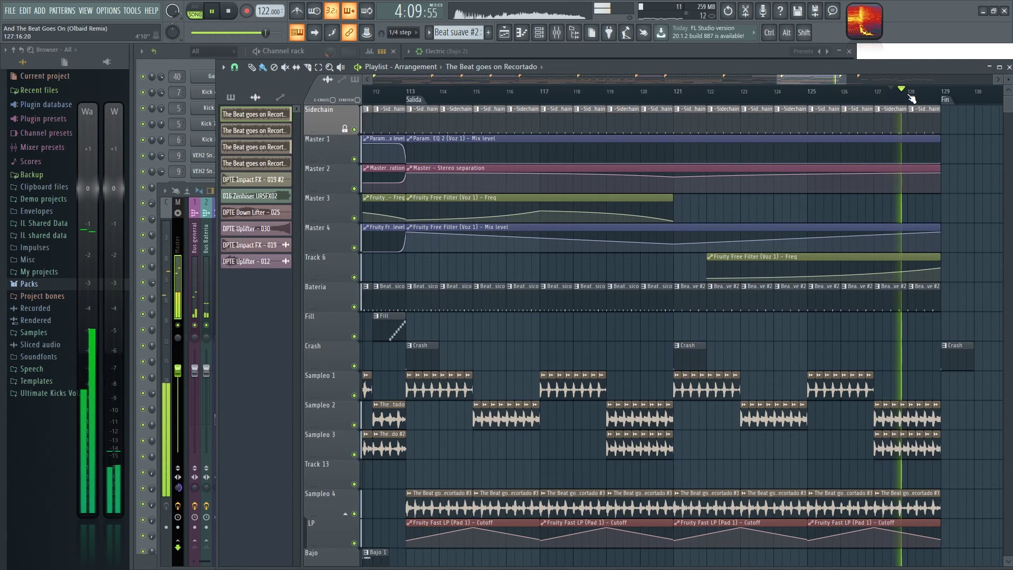
# Step: Follow the arrangement past the Fin marker to the leftover sample clips, and stop playback
pyautogui.scroll(-2, 956, 197)
pyautogui.moveTo(960, 216); pyautogui.dragTo(526, 165)
pyautogui.click(229, 11)
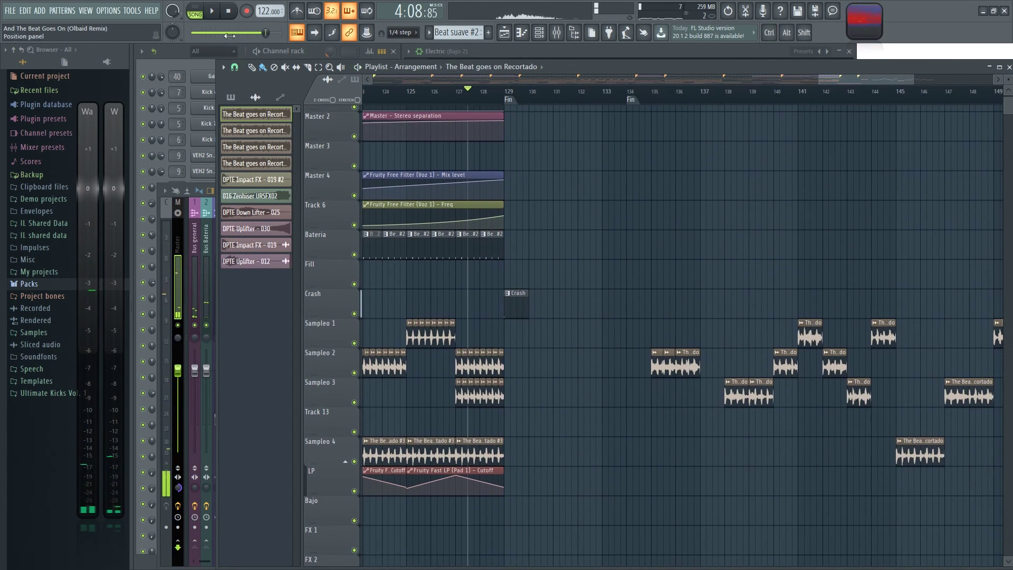
# Step: Survey the complete arrangement from the first bar to Fin, checking all tracks from Sidechain down to the FX tracks
pyautogui.keyDown('ctrl'); pyautogui.scroll(-5, 659, 190); pyautogui.keyUp('ctrl')
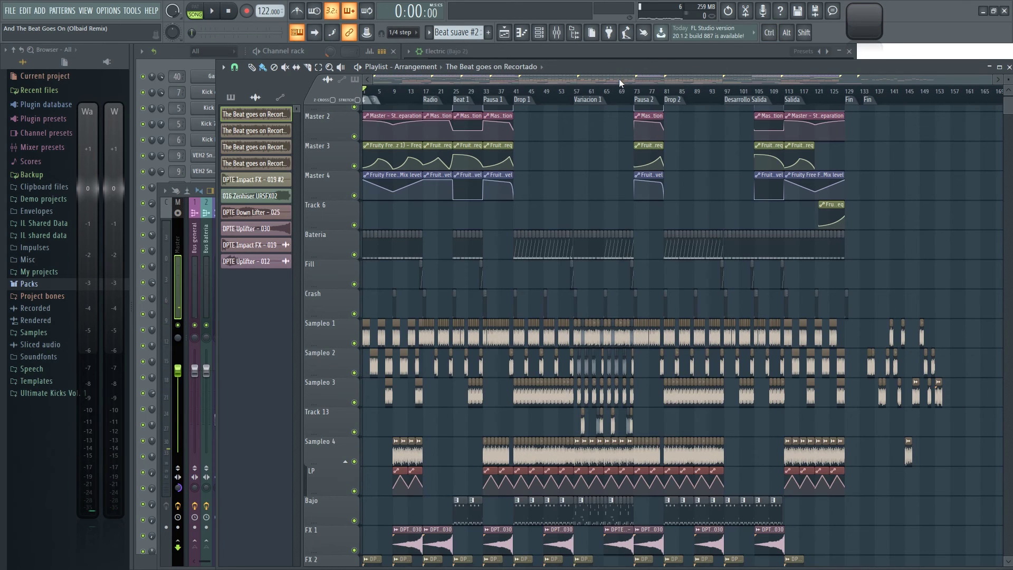
pyautogui.scroll(-8, 601, 174)
pyautogui.scroll(6, 560, 389)
pyautogui.scroll(4, 555, 393)
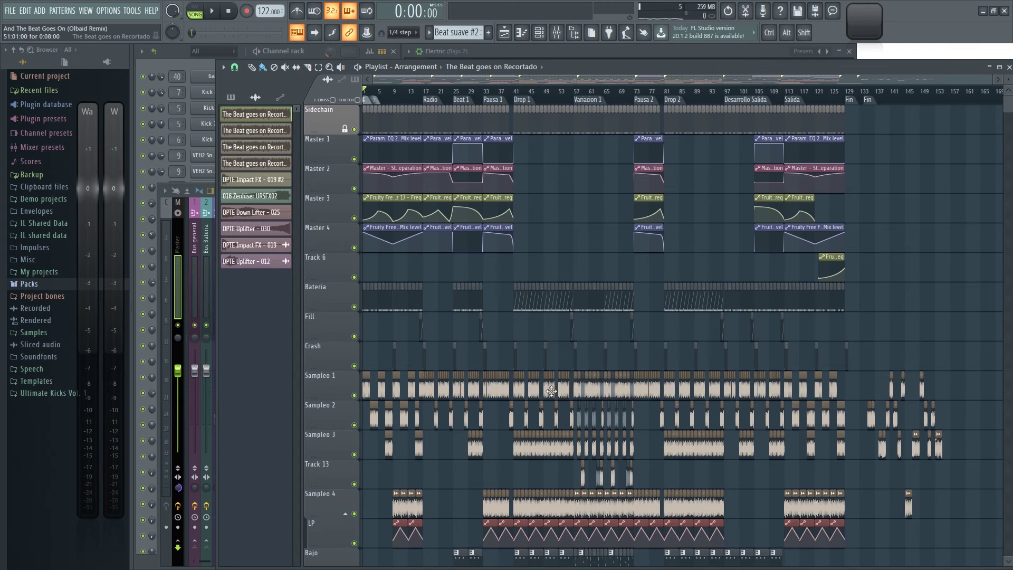
# Step: Examine the arrangement from Pausa 1 to the leftover sample clips past the Fin marker, and return to the full overview
pyautogui.keyDown('ctrl'); pyautogui.scroll(3, 570, 158); pyautogui.keyUp('ctrl')
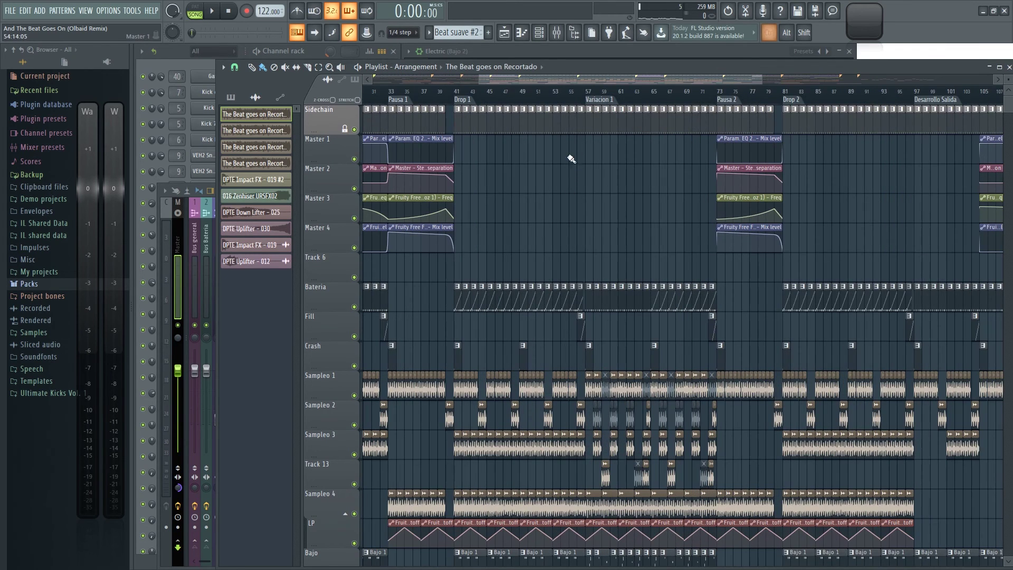
pyautogui.moveTo(536, 79); pyautogui.dragTo(414, 80)
pyautogui.moveTo(507, 79); pyautogui.dragTo(755, 77)
pyautogui.moveTo(944, 294); pyautogui.dragTo(517, 207)
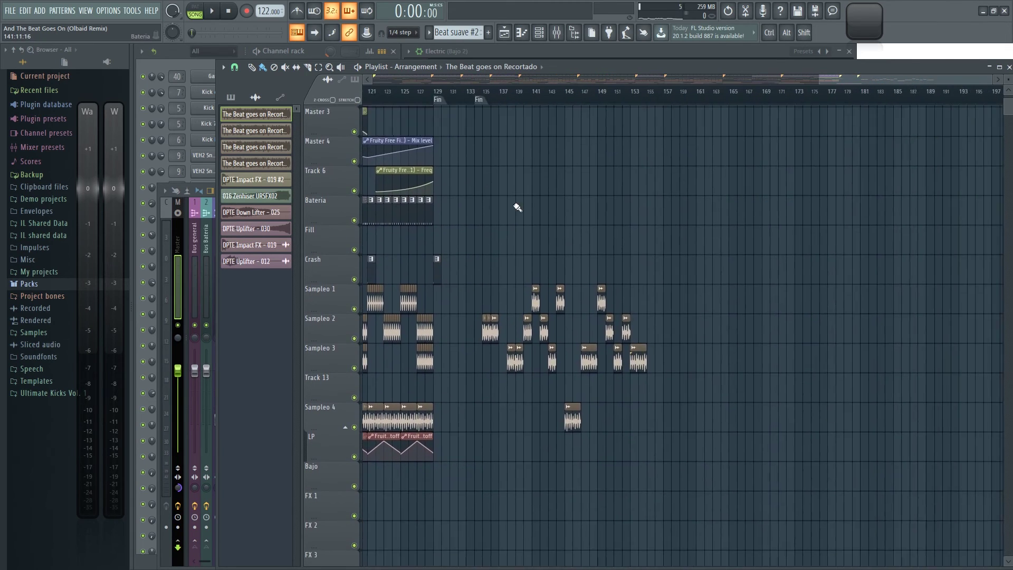
pyautogui.keyDown('ctrl'); pyautogui.scroll(3, 532, 256); pyautogui.keyUp('ctrl')
pyautogui.moveTo(882, 247); pyautogui.dragTo(606, 190)
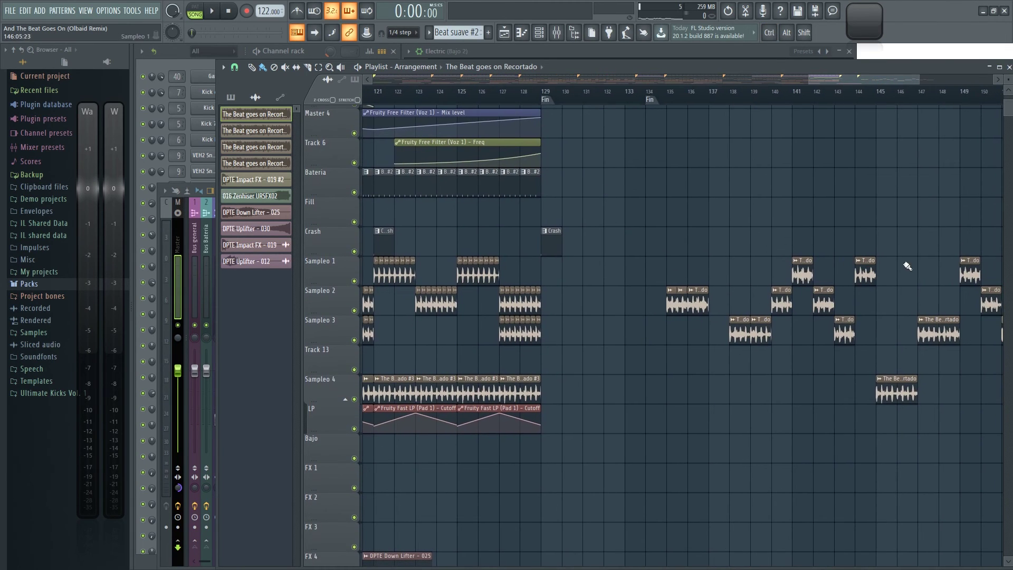
pyautogui.keyDown('ctrl'); pyautogui.scroll(-4, 867, 177); pyautogui.keyUp('ctrl')
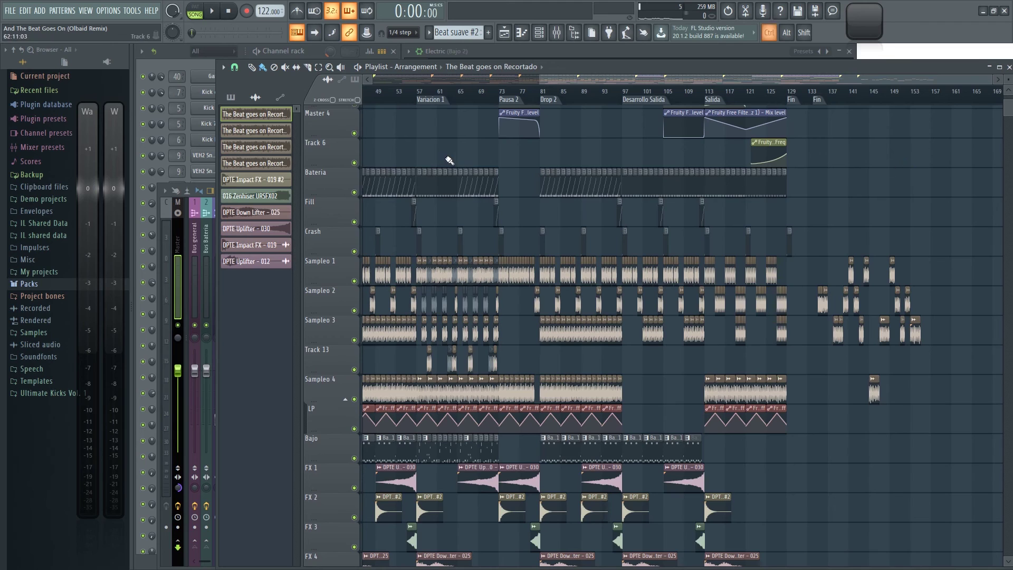
pyautogui.keyDown('ctrl'); pyautogui.scroll(3, 527, 124); pyautogui.keyUp('ctrl')
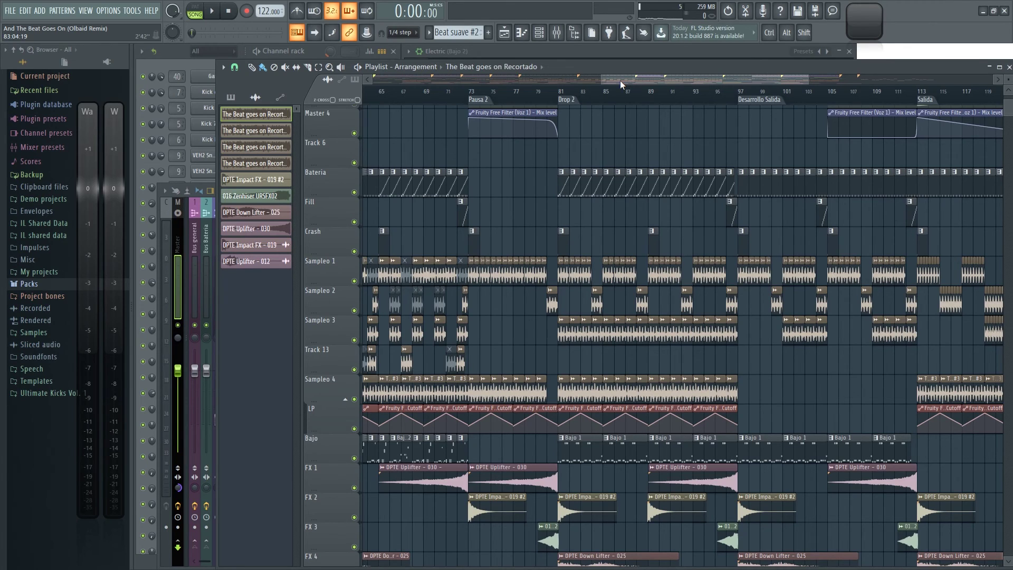
# Step: Review the project's credits and total working time in the project info settings, and close them
pyautogui.moveTo(620, 80); pyautogui.dragTo(554, 79)
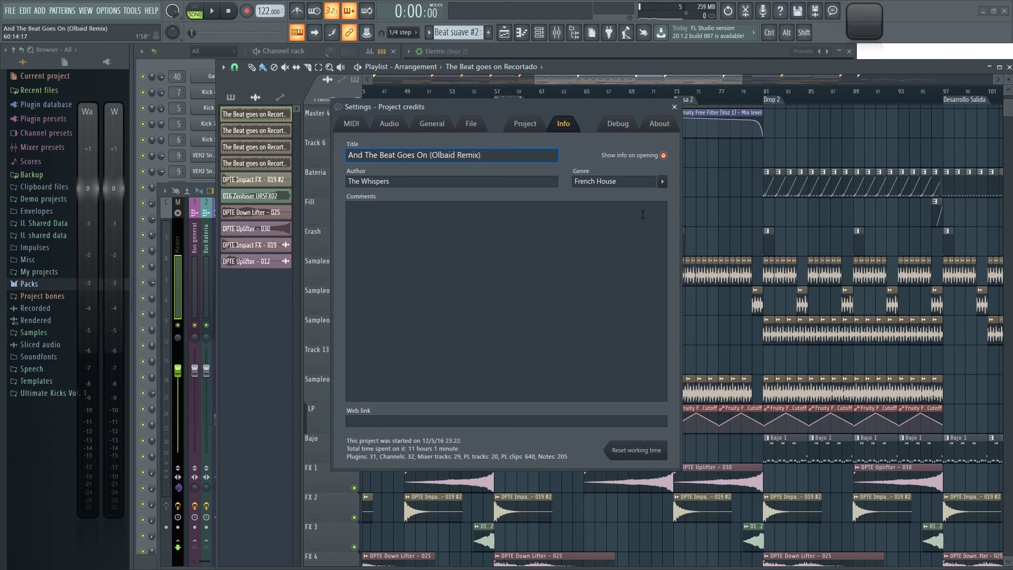
pyautogui.click(675, 107)
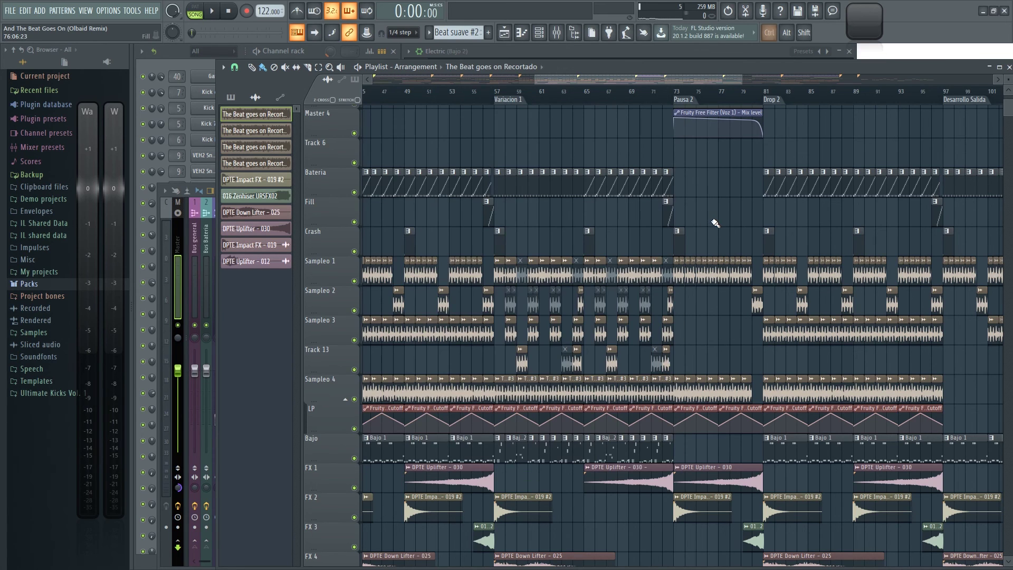
# Step: Survey the whole arrangement down to the FX tracks and Track 21, and return to the Master automation around Pausa 1
pyautogui.scroll(-5, 714, 220)
pyautogui.scroll(-4, 532, 184)
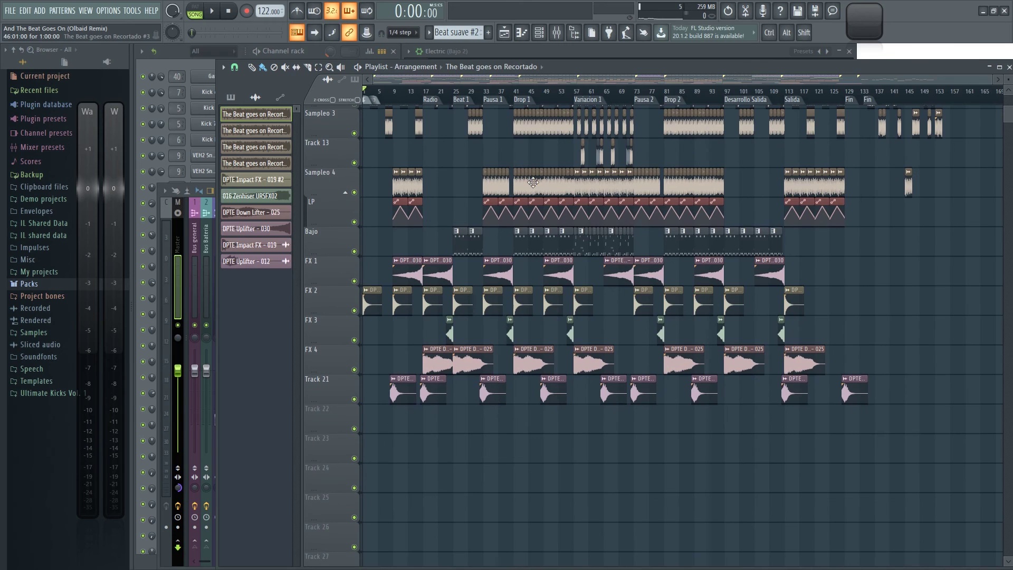
pyautogui.scroll(3, 497, 188)
pyautogui.scroll(4, 497, 189)
pyautogui.scroll(4, 498, 189)
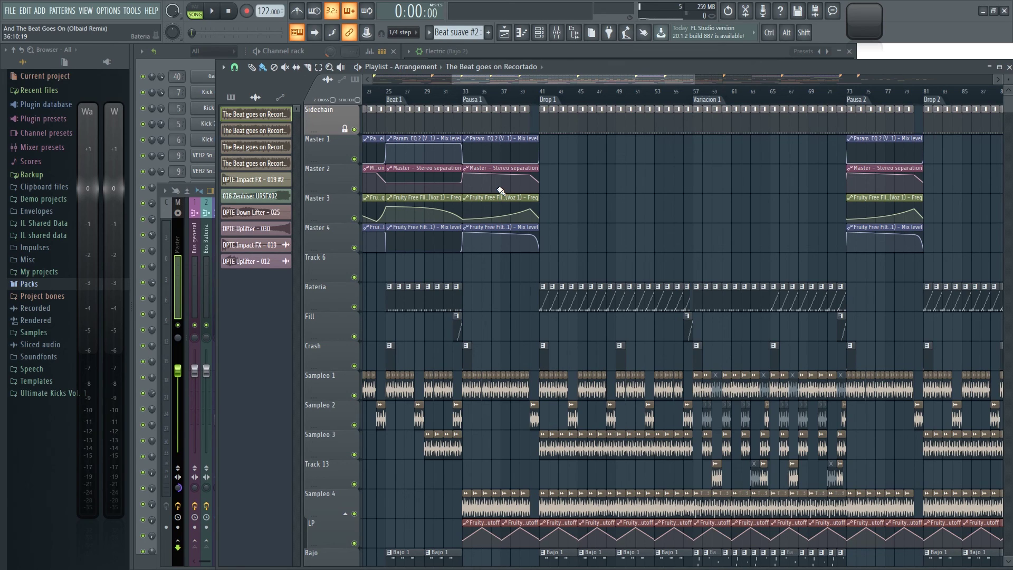
pyautogui.scroll(4, 594, 205)
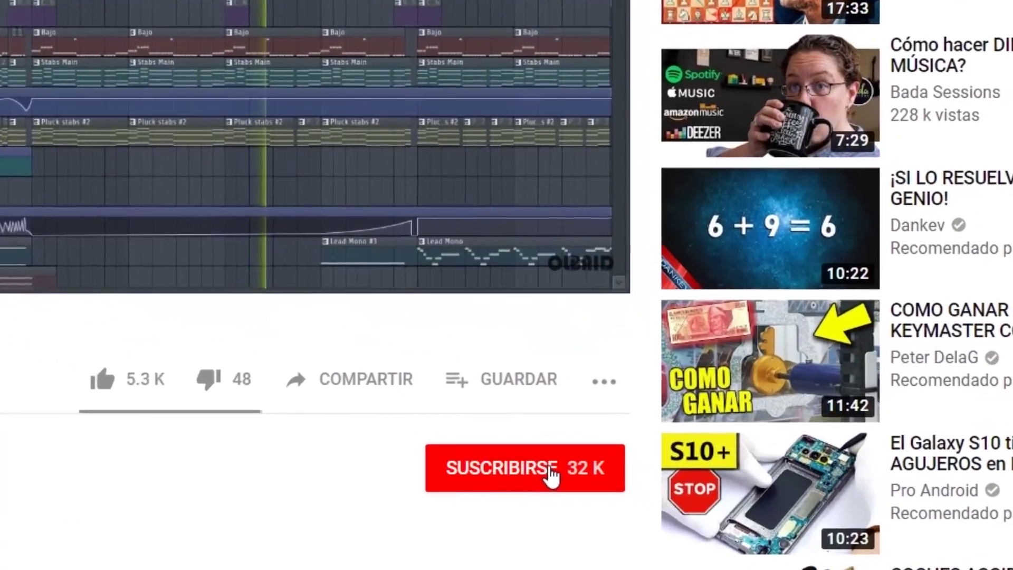
# Step: Switch to the video page on YouTube, subscribe to the channel and turn on its notifications
pyautogui.click(548, 474)
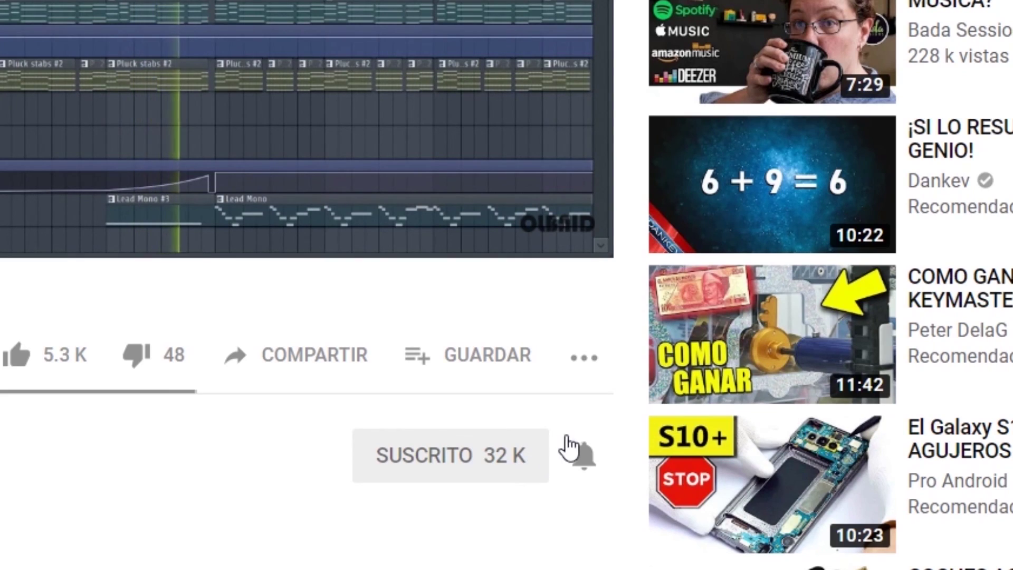
pyautogui.click(586, 468)
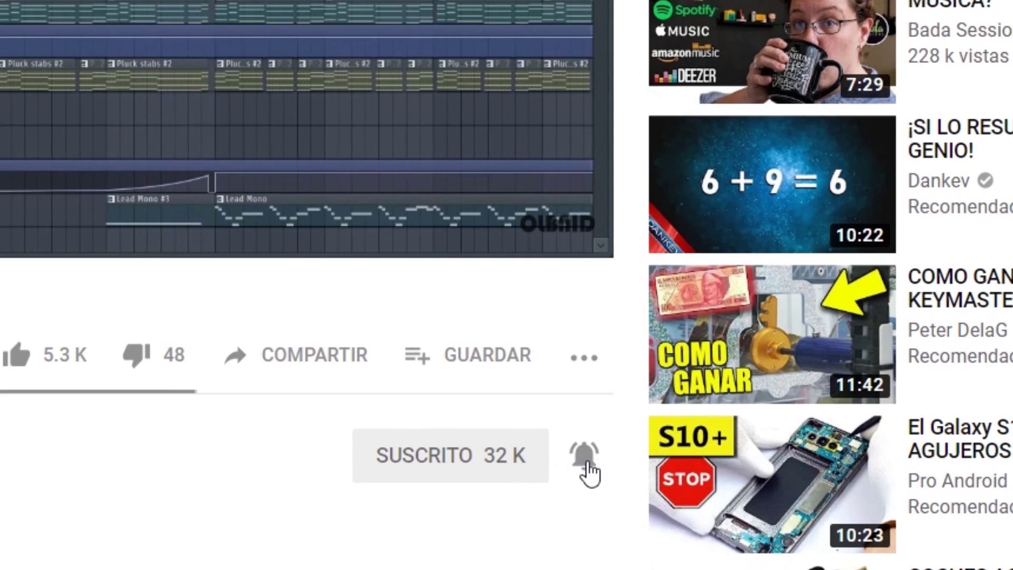